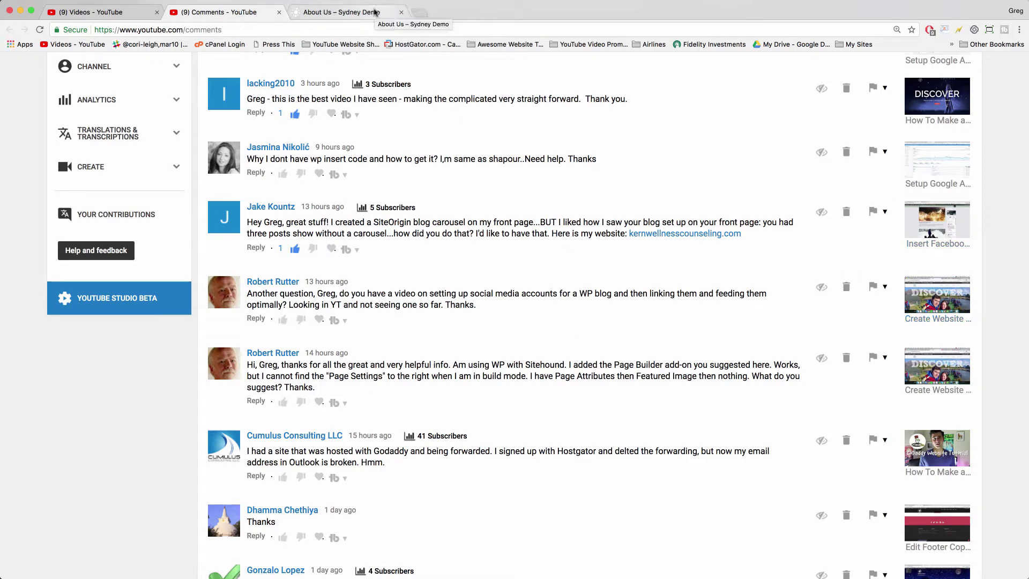
Step: Switch to the Sydney Demo About Us page and scroll through it briefly
left_click(375, 13)
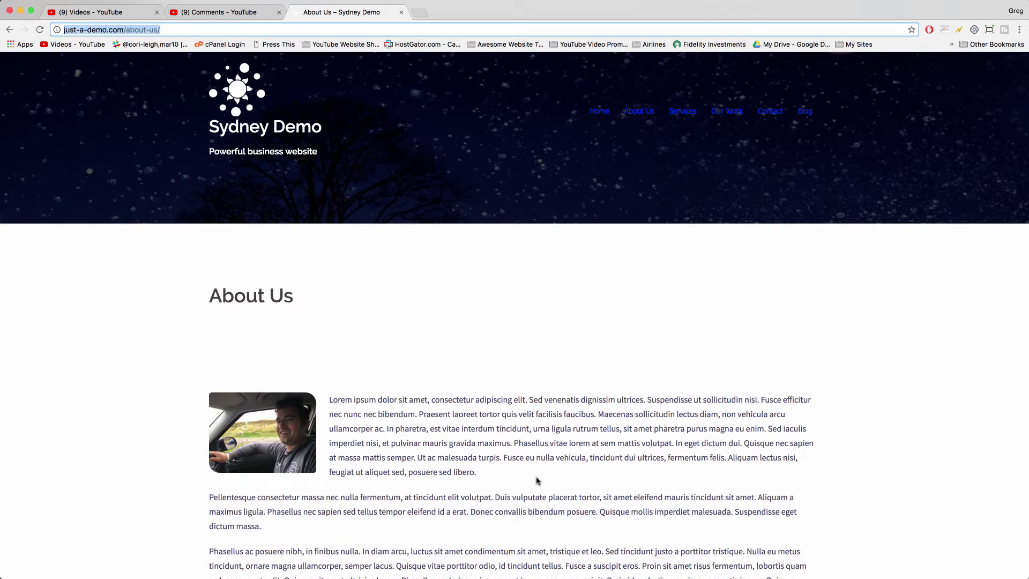
scroll(462, 336, "down", 5)
scroll(462, 333, "up", 4)
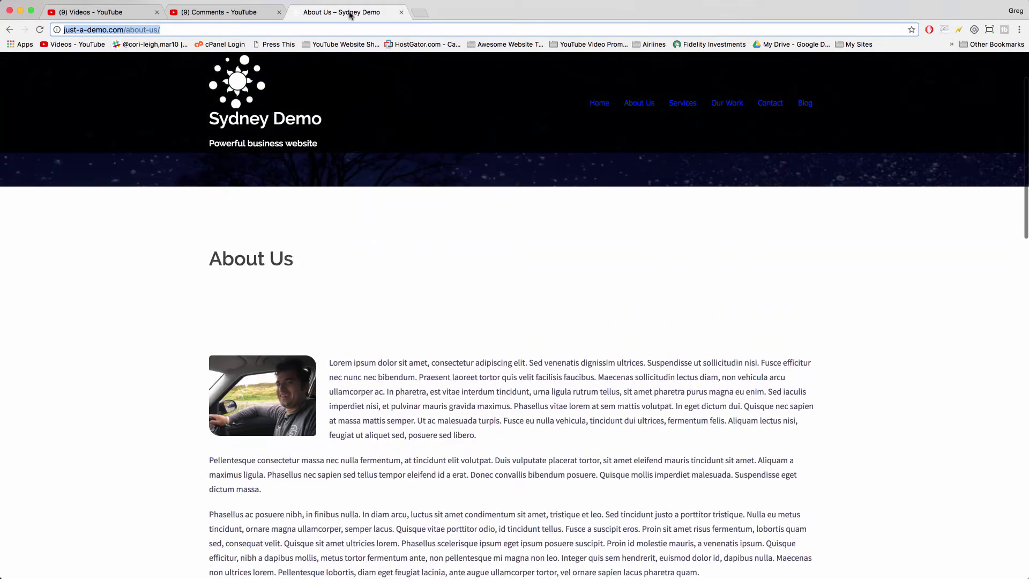
Step: In a new tab, search Google for 'site origin demo' and open the Vantage WordPress Theme result
left_click(419, 13)
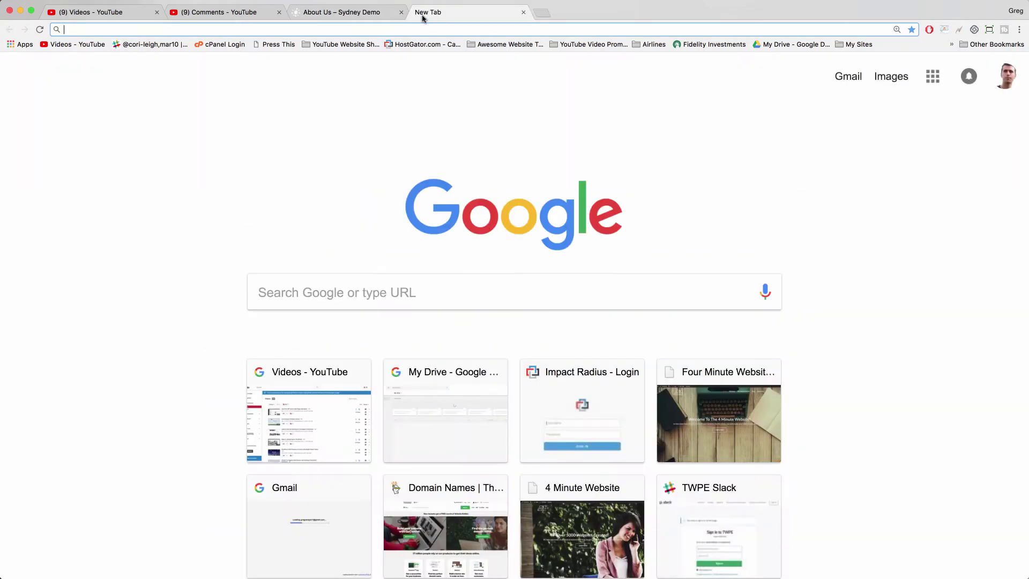
type("site origi")
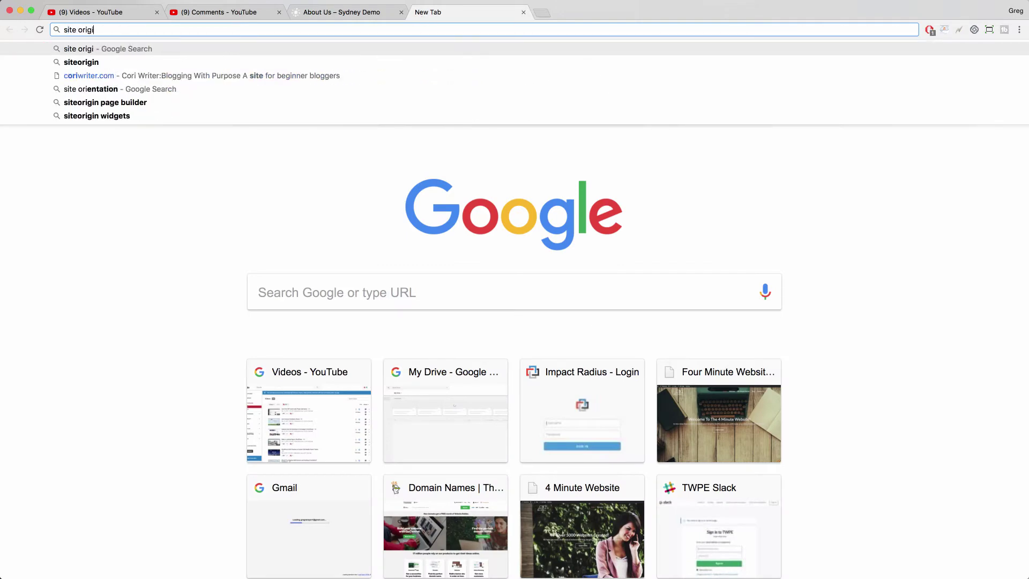
type("n demo")
key("Return")
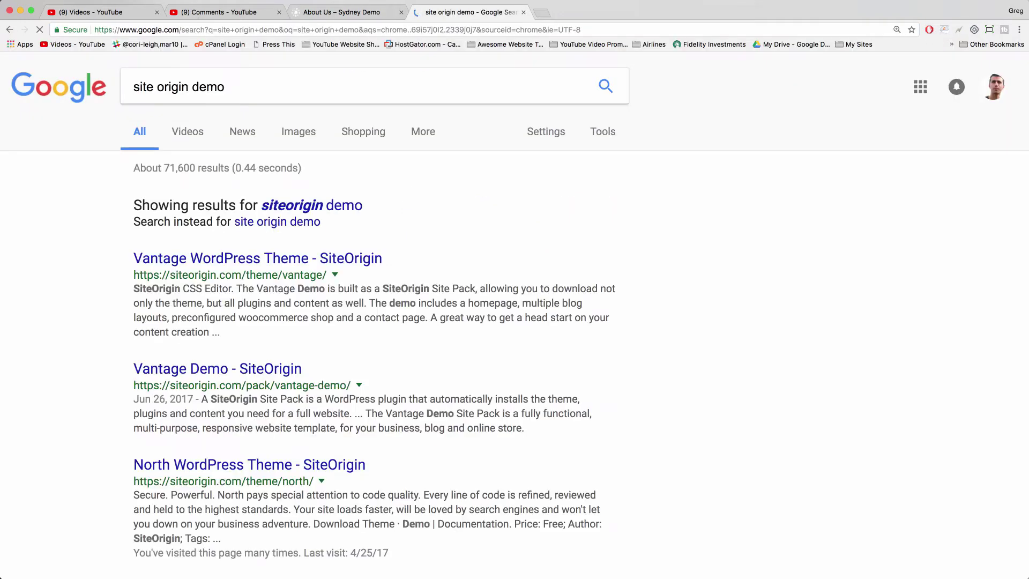
left_click(210, 263)
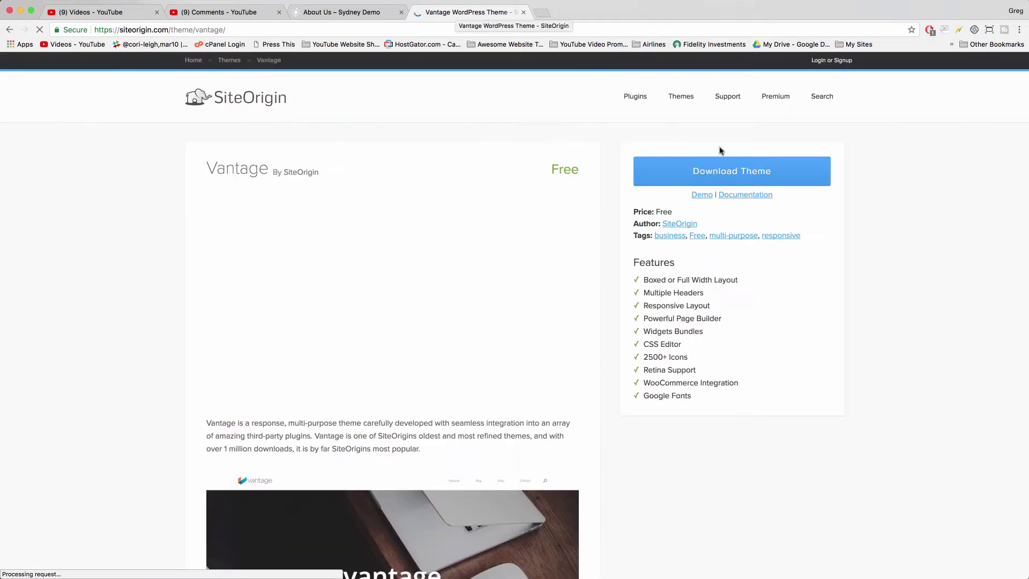
Step: Browse the Vantage theme's live demo, then return to the YouTube comments tab
left_click(702, 195)
scroll(478, 145, "down", 5)
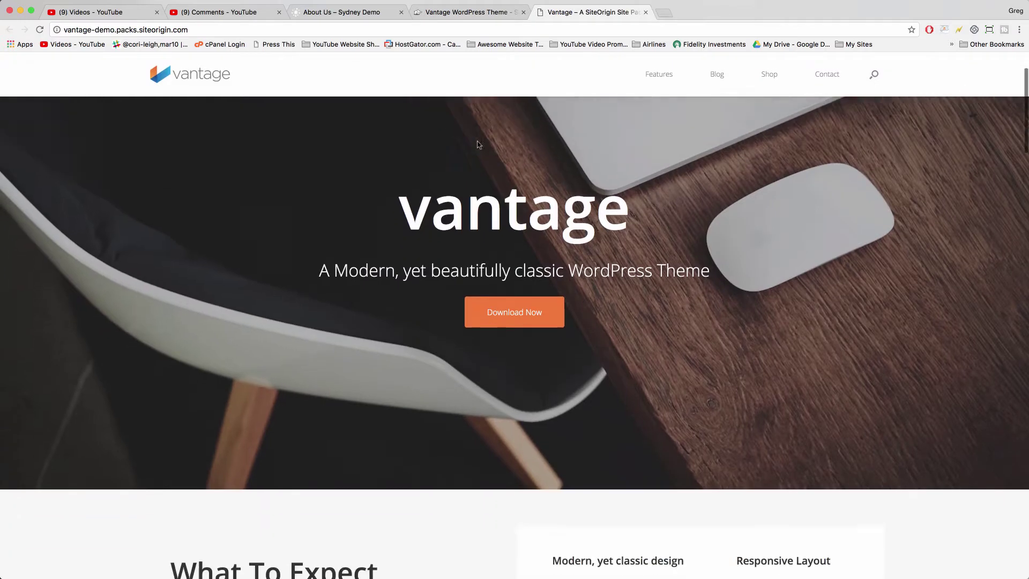
scroll(479, 145, "down", 10)
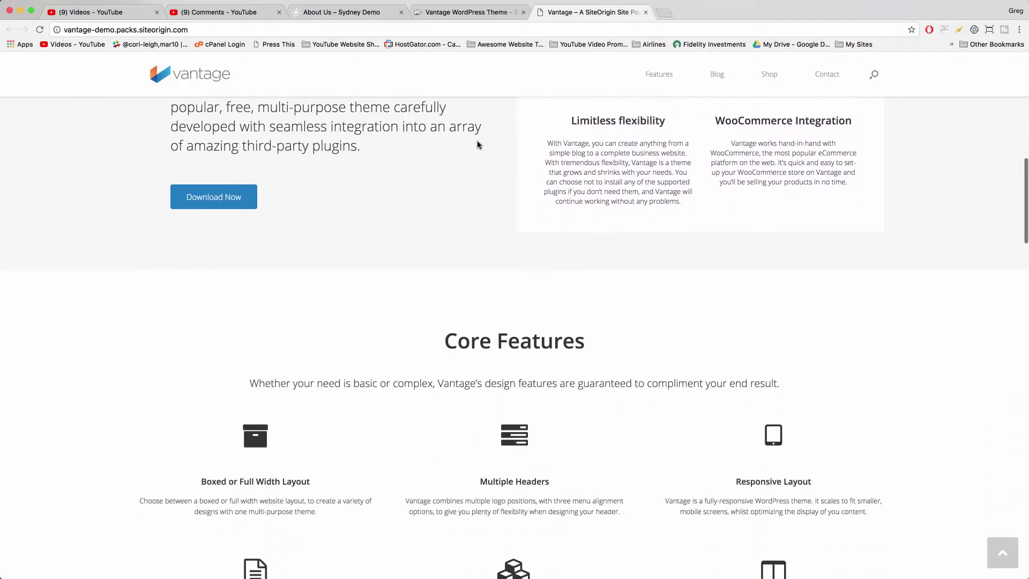
scroll(478, 144, "down", 10)
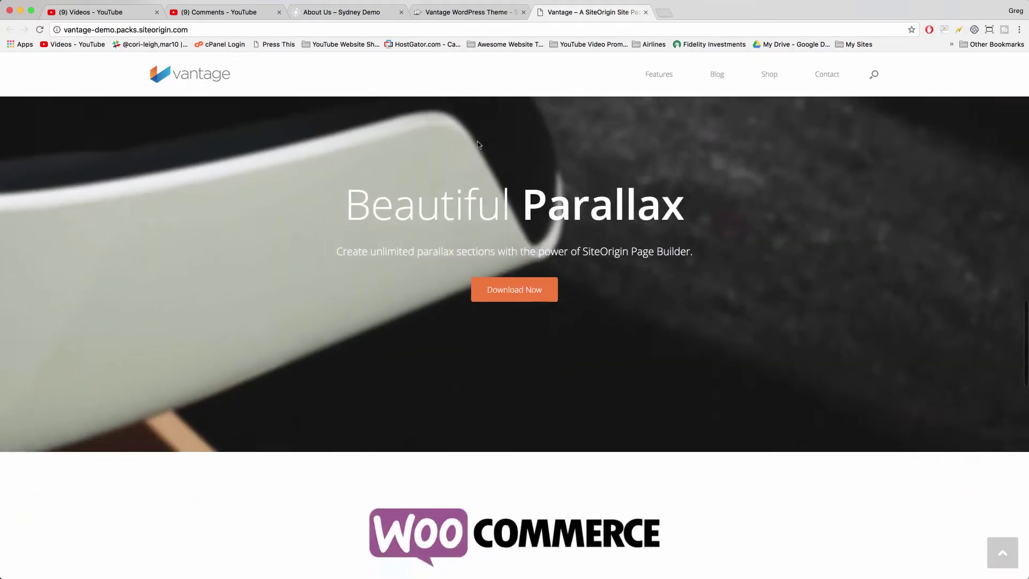
scroll(479, 145, "down", 15)
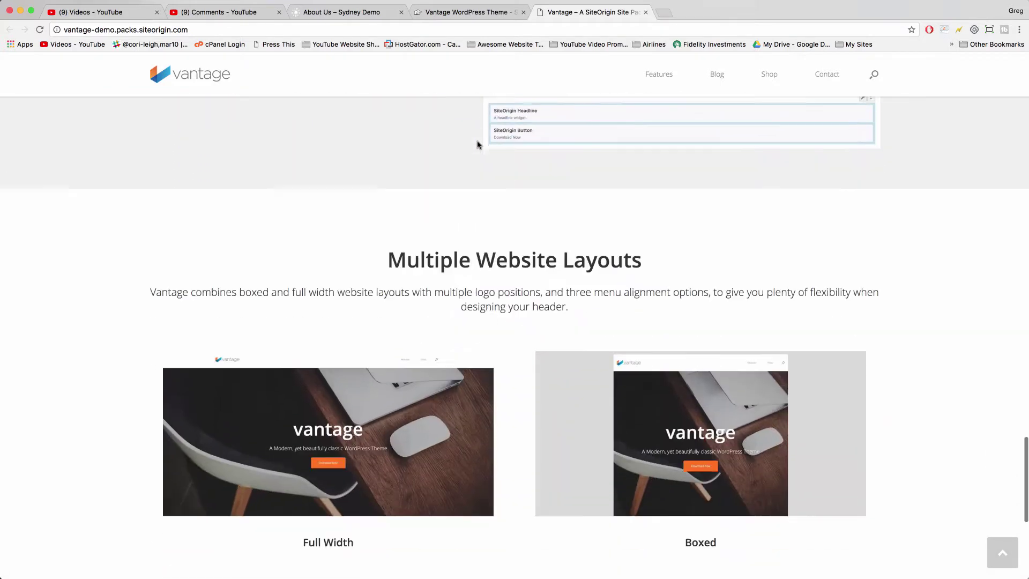
scroll(496, 214, "up", 10)
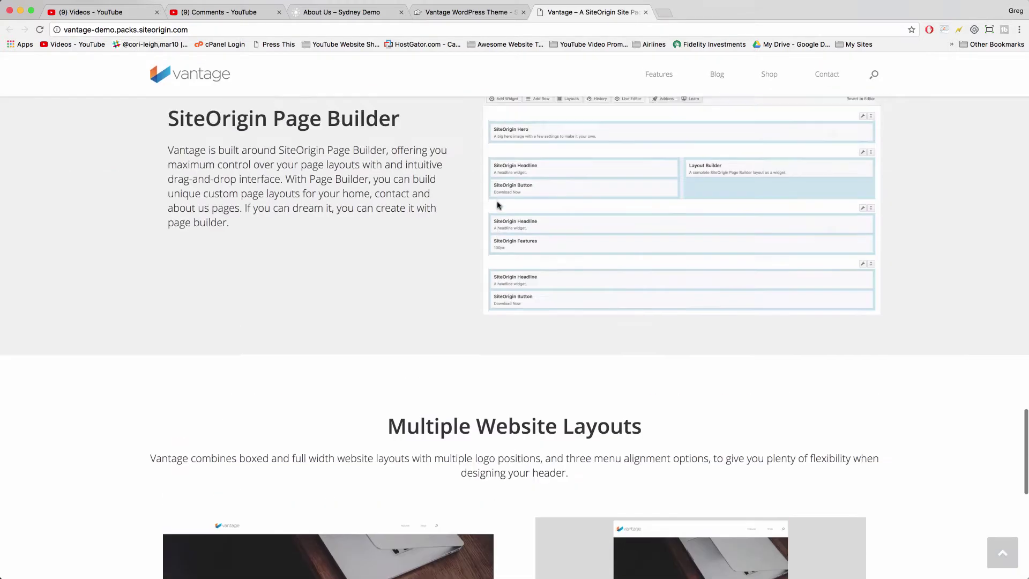
key("super+2")
Step: Open the commenter's KernWellnessCounseling site in a new tab and scroll to its Blog section
right_click(660, 234)
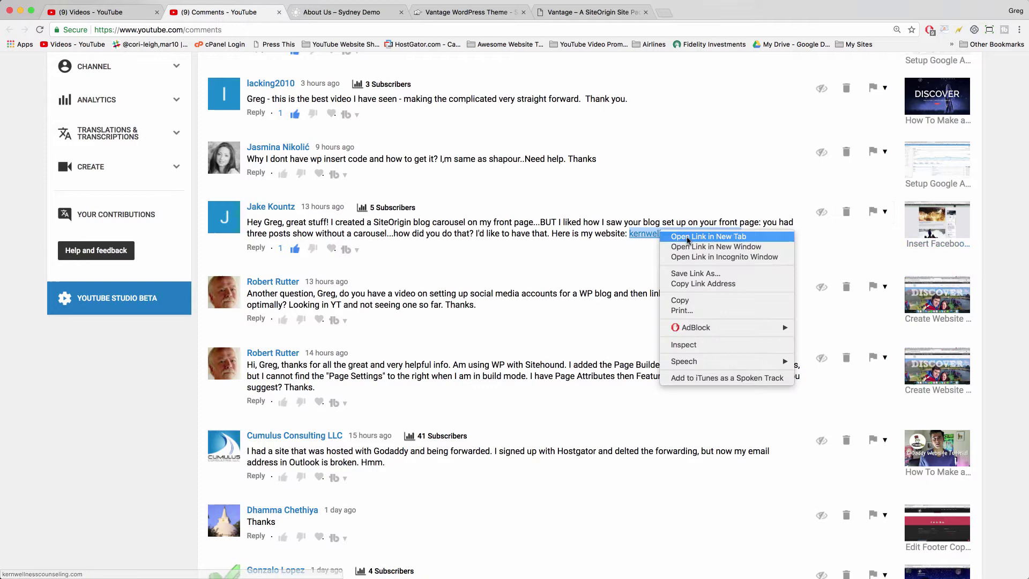
left_click(683, 239)
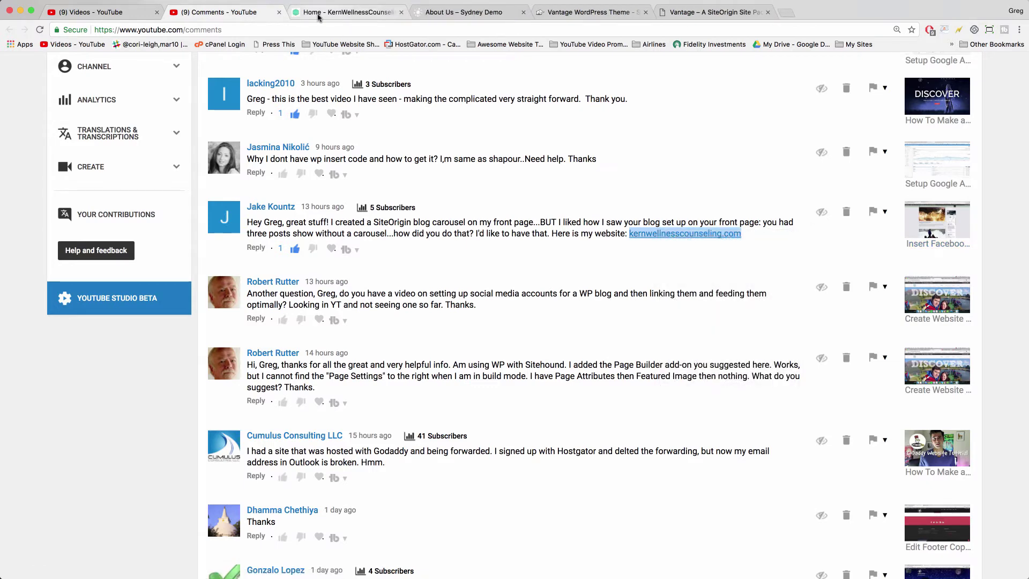
left_click(343, 13)
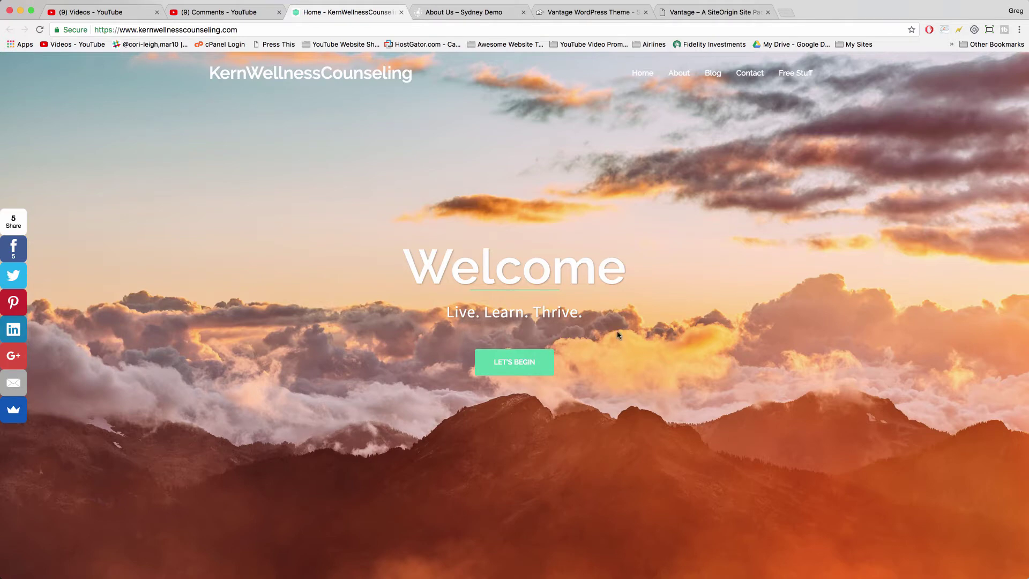
scroll(393, 234, "down", 10)
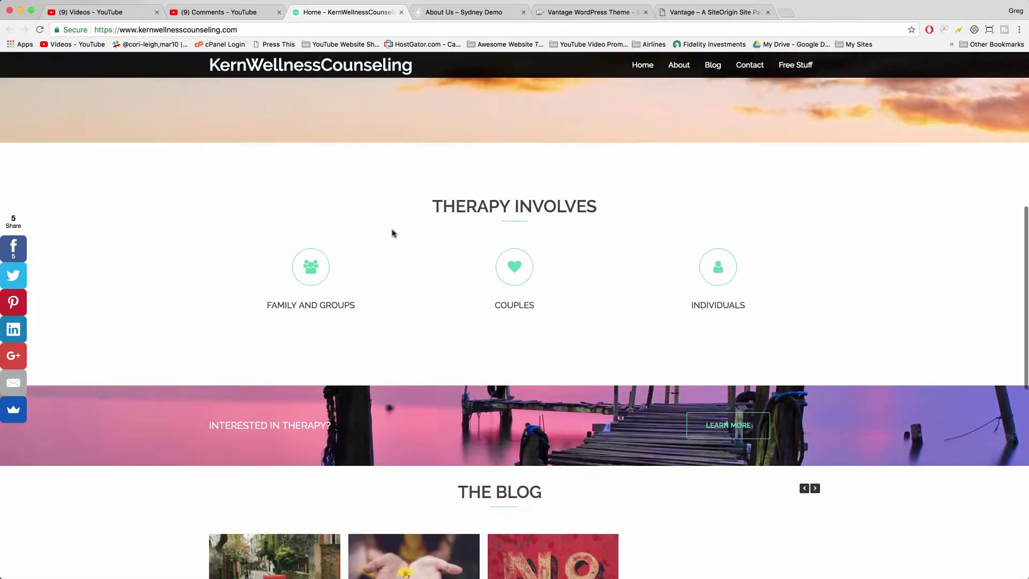
scroll(392, 233, "down", 5)
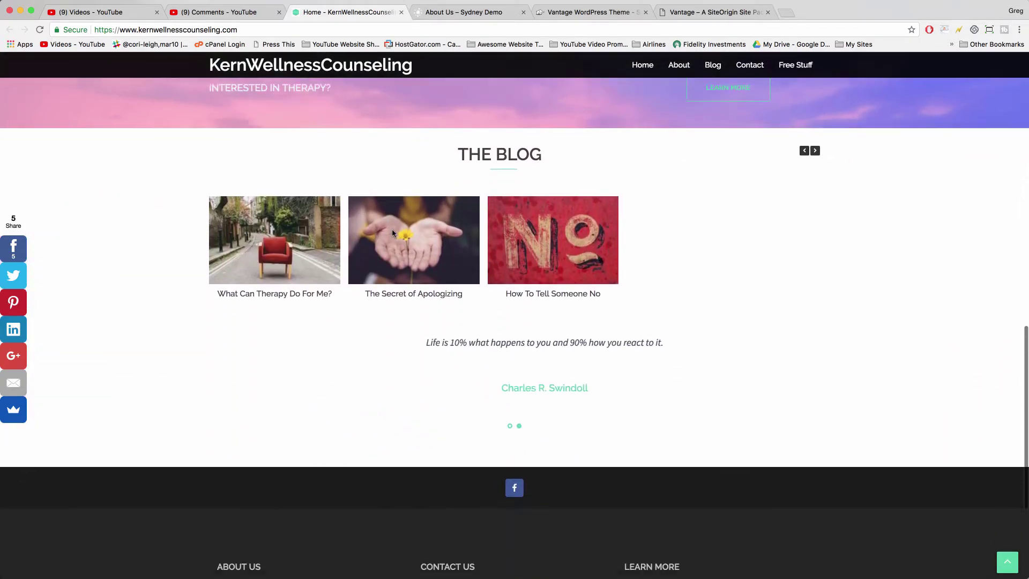
scroll(393, 233, "up", 2)
scroll(392, 229, "down", 2)
scroll(392, 225, "up", 3)
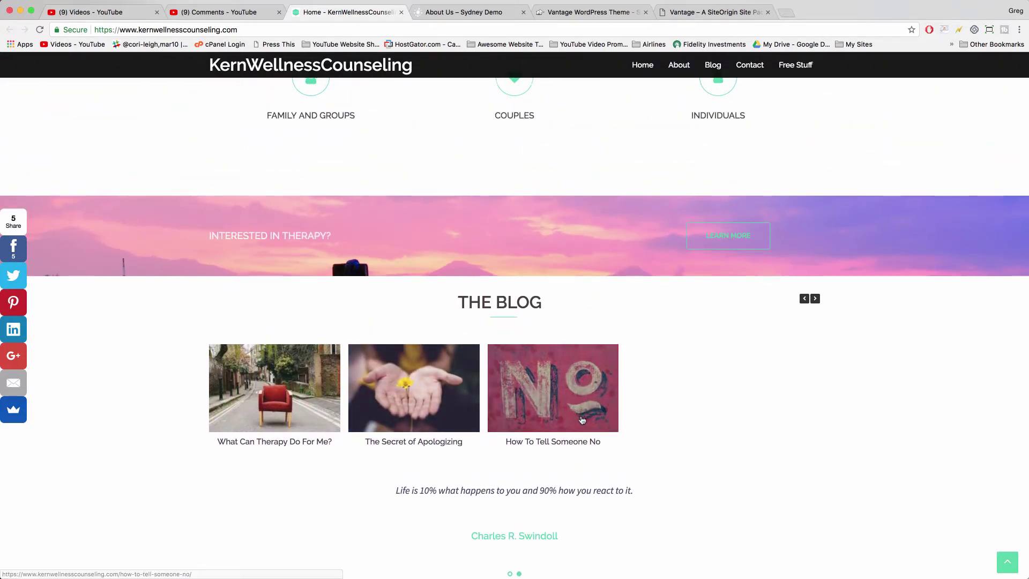
scroll(582, 419, "up", 2)
scroll(583, 419, "up", 2)
scroll(581, 418, "down", 4)
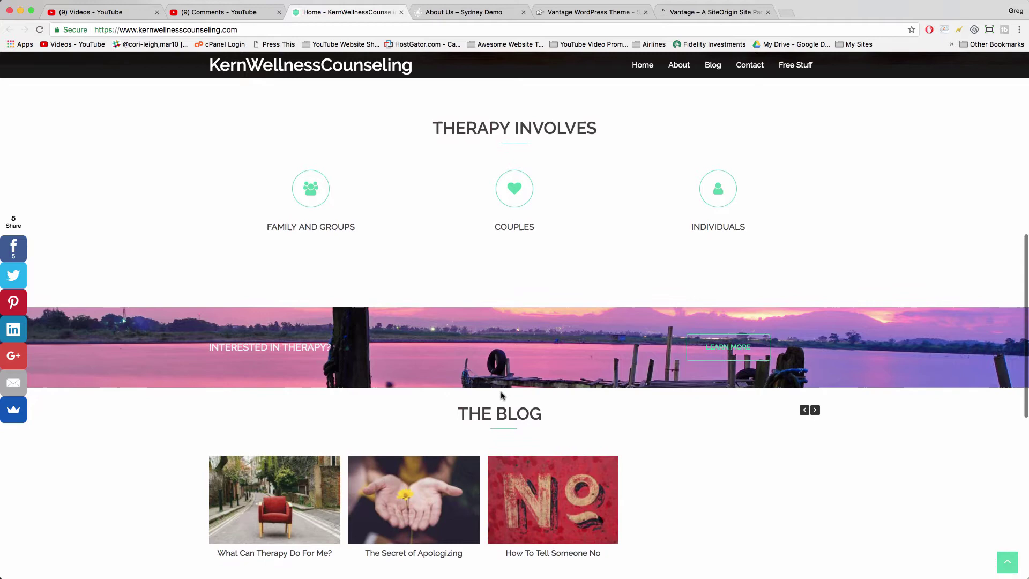
scroll(569, 357, "down", 4)
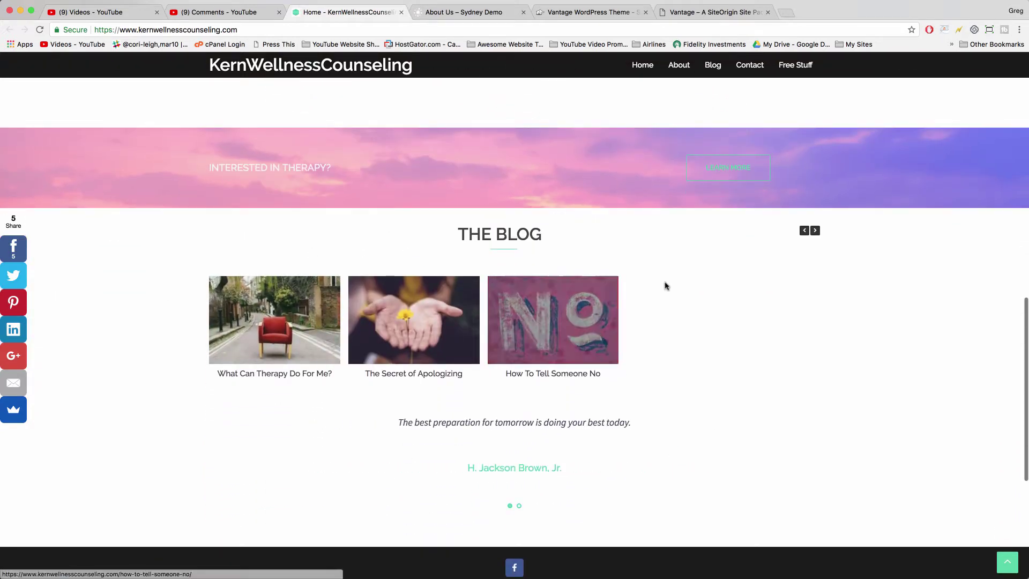
Step: Cycle the Blog carousel through its three posts and back to the start
left_click(814, 231)
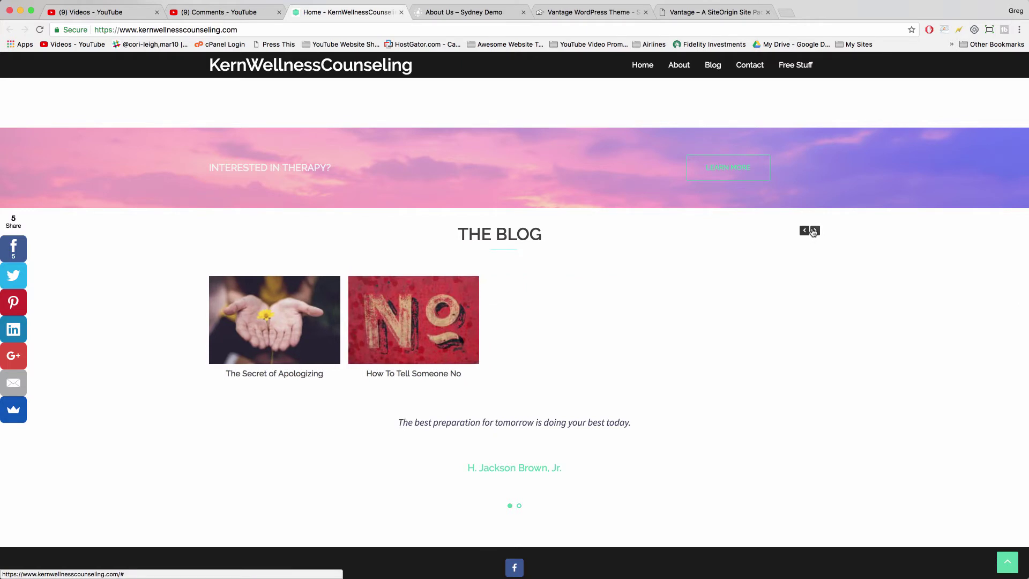
left_click(804, 231)
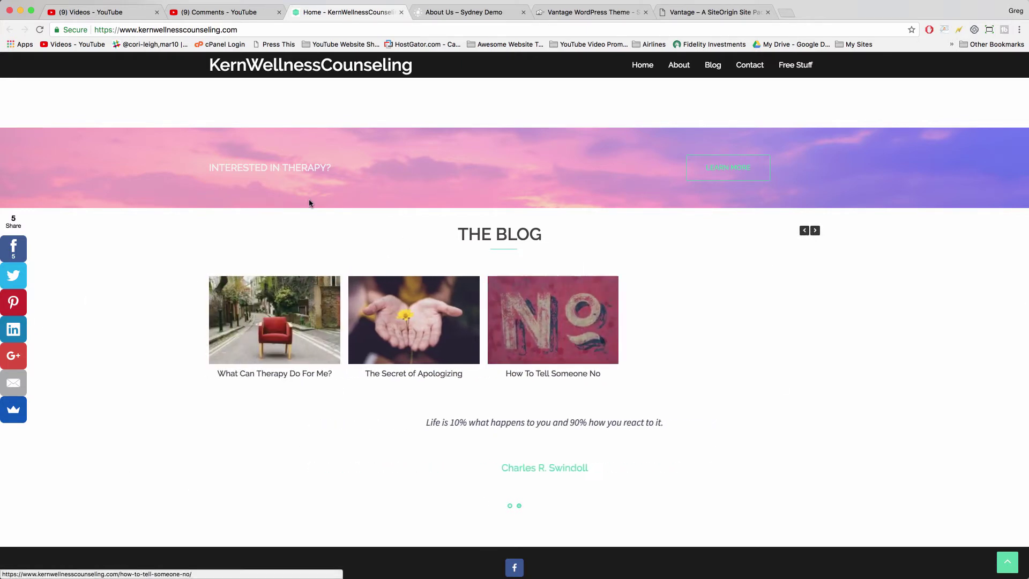
scroll(351, 259, "down", 5)
scroll(370, 259, "up", 5)
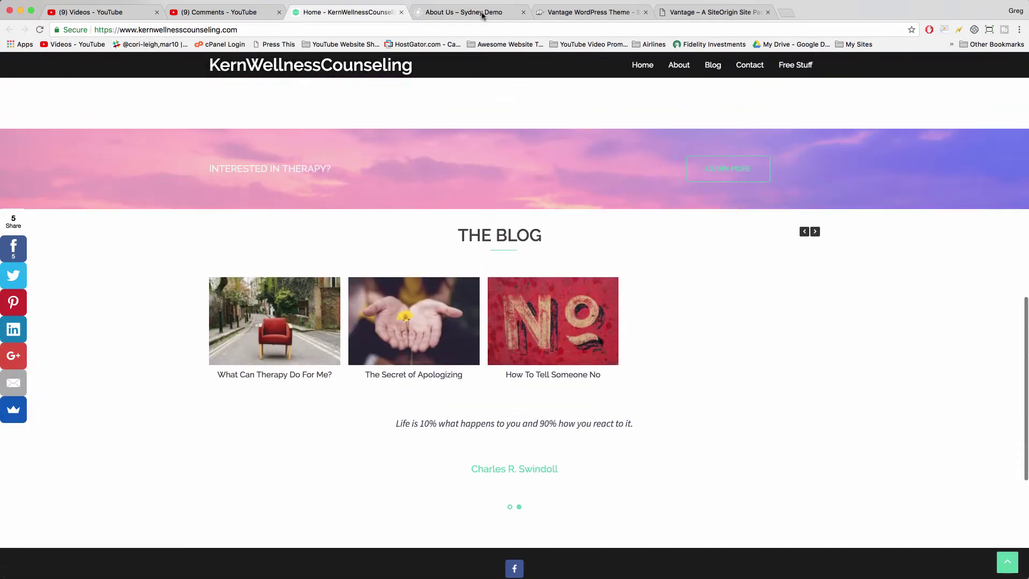
left_click(815, 231)
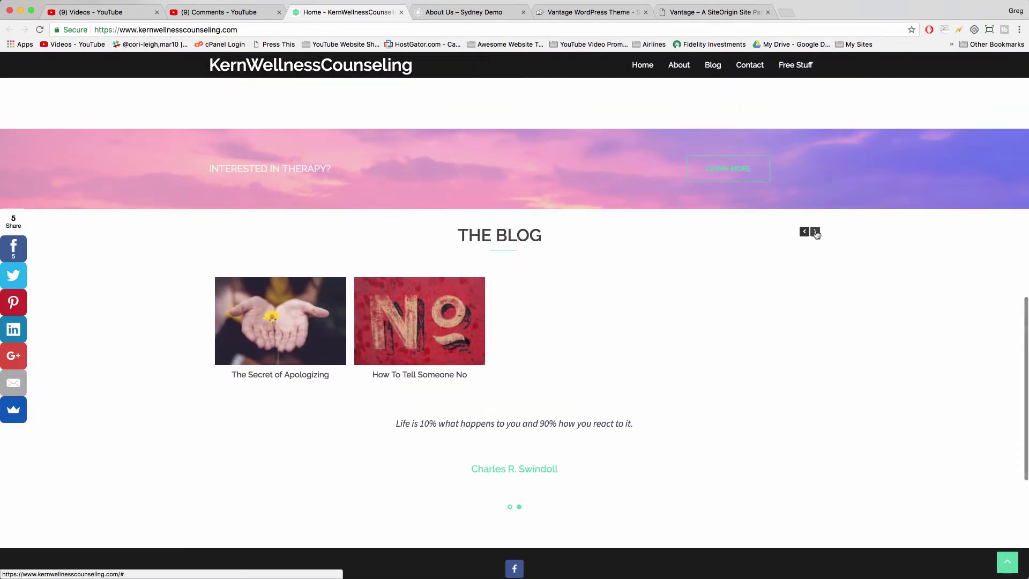
left_click(814, 232)
left_click(814, 232)
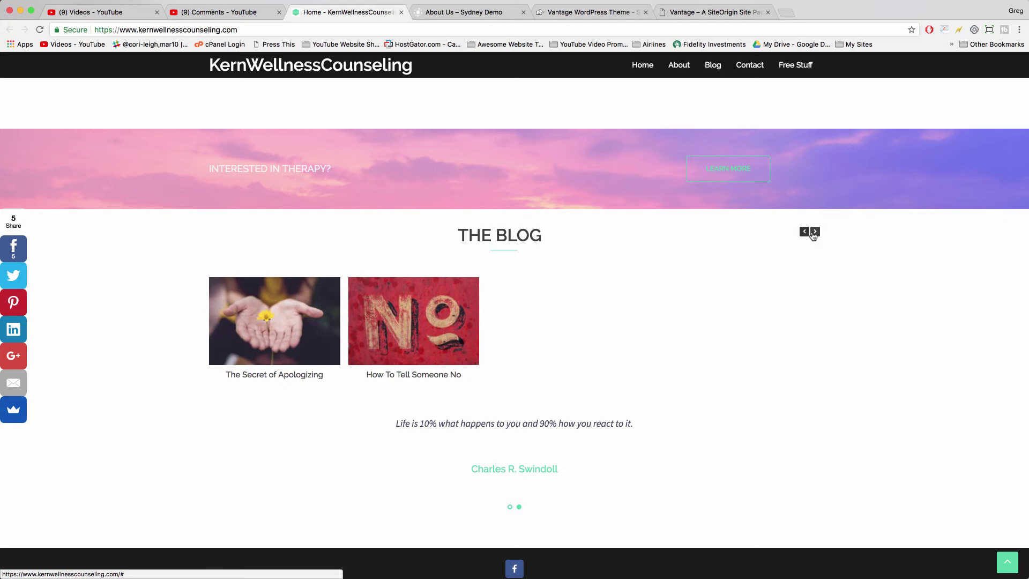
left_click(811, 235)
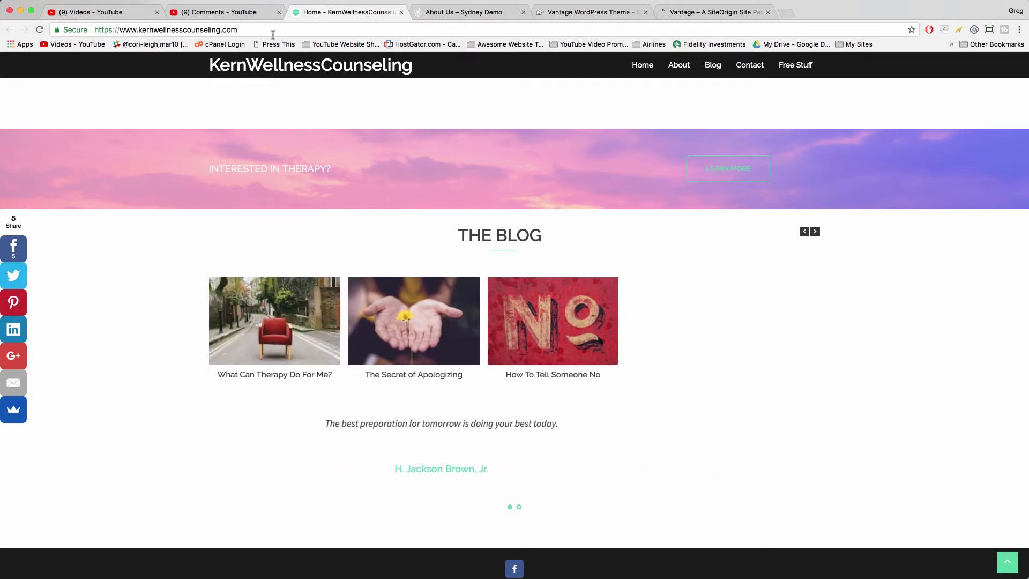
Step: Load the Sydney Demo site's /wp-admin/ dashboard from the About Us tab
left_click(446, 14)
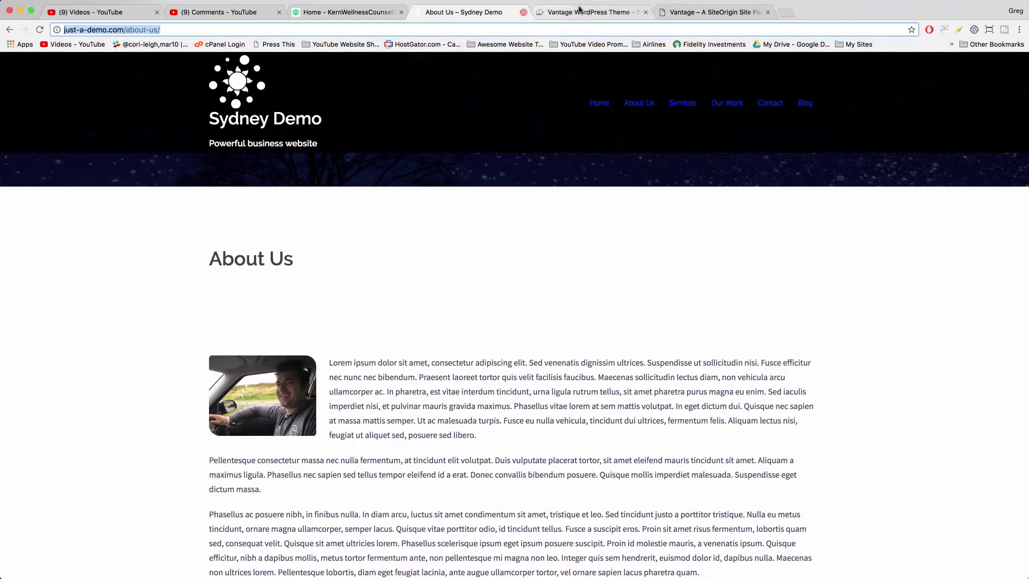
left_click(152, 30)
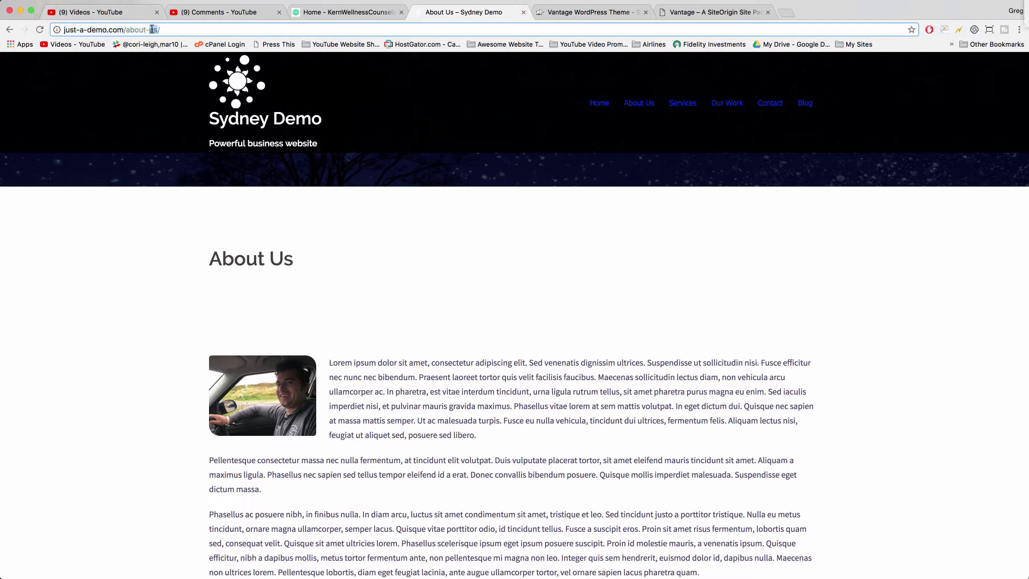
key("BackSpace")
key("BackSpace")
key("BackSpace")
key("BackSpace")
key("BackSpace")
key("BackSpace")
key("BackSpace")
key("BackSpace")
key("BackSpace")
type("wp-admin/")
key("Return")
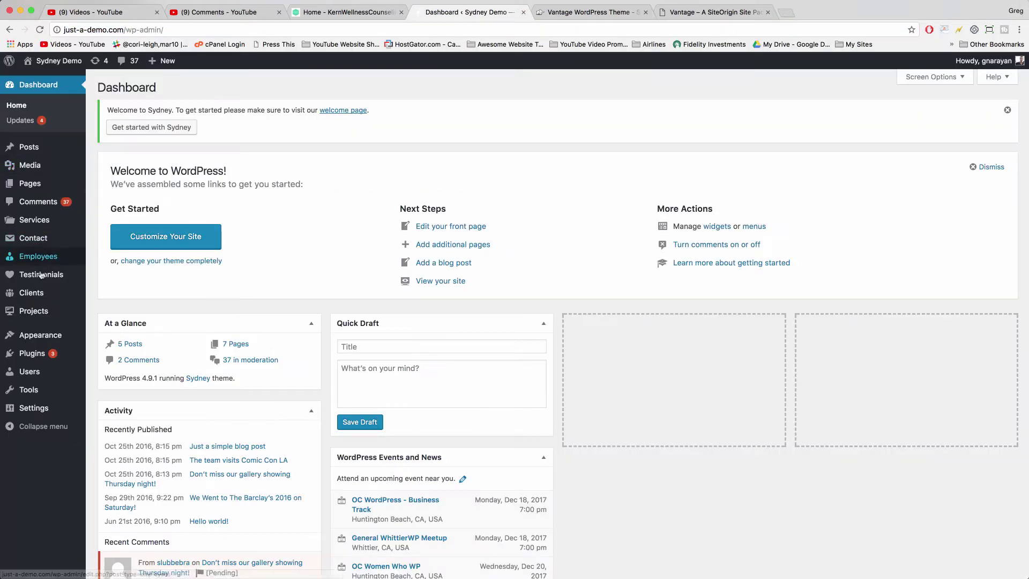
Step: In Settings > Reading, keep the homepage as a static page set to Front Page
left_click(52, 414)
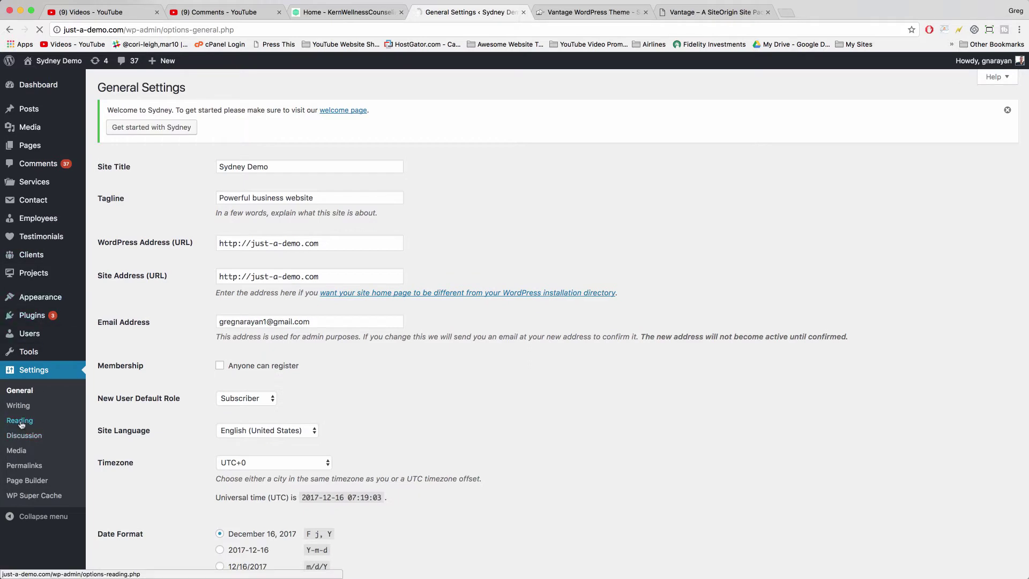
left_click(20, 421)
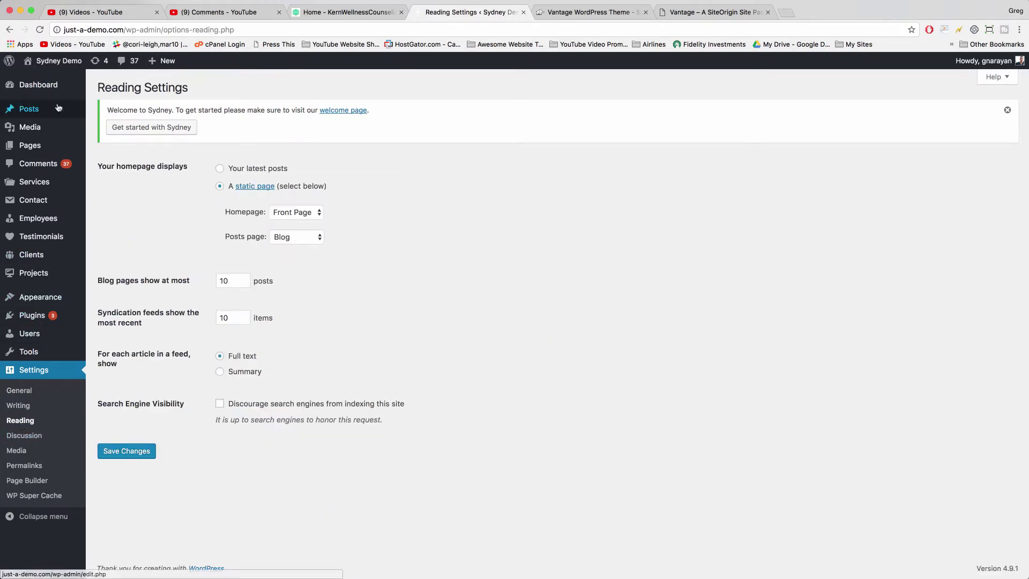
left_click(221, 169)
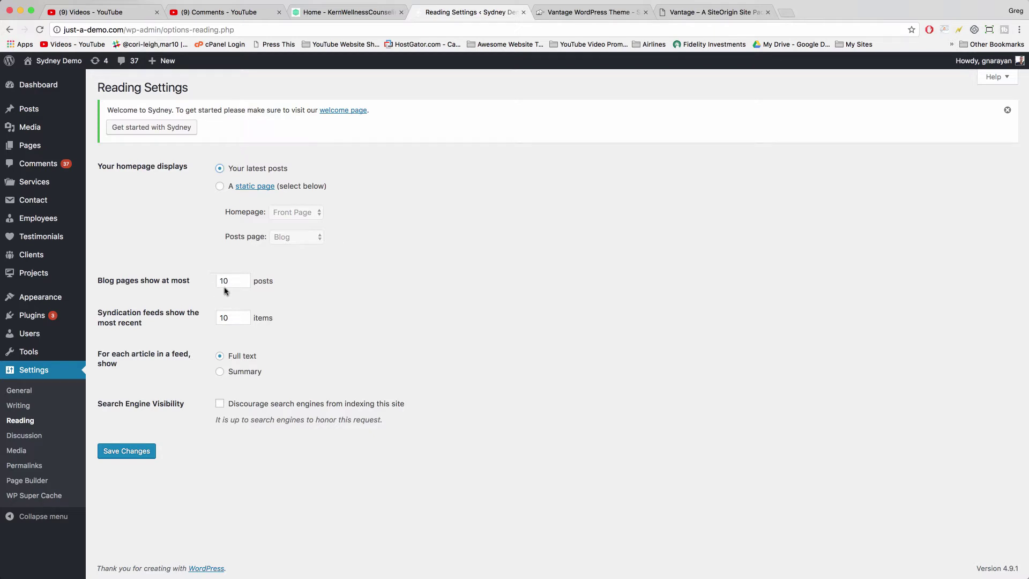
left_click(363, 285)
left_click(220, 188)
left_click(292, 213)
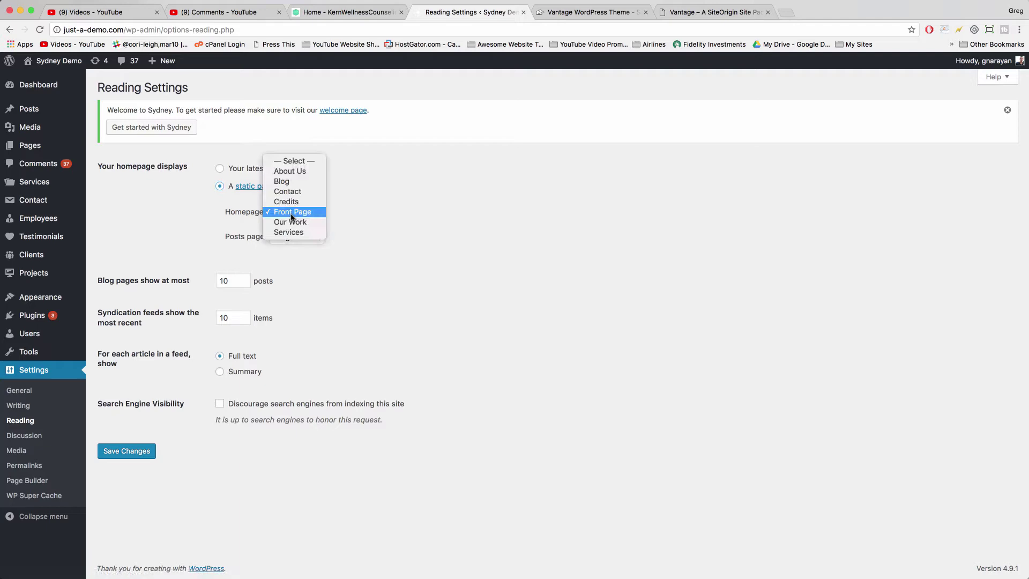
left_click(299, 213)
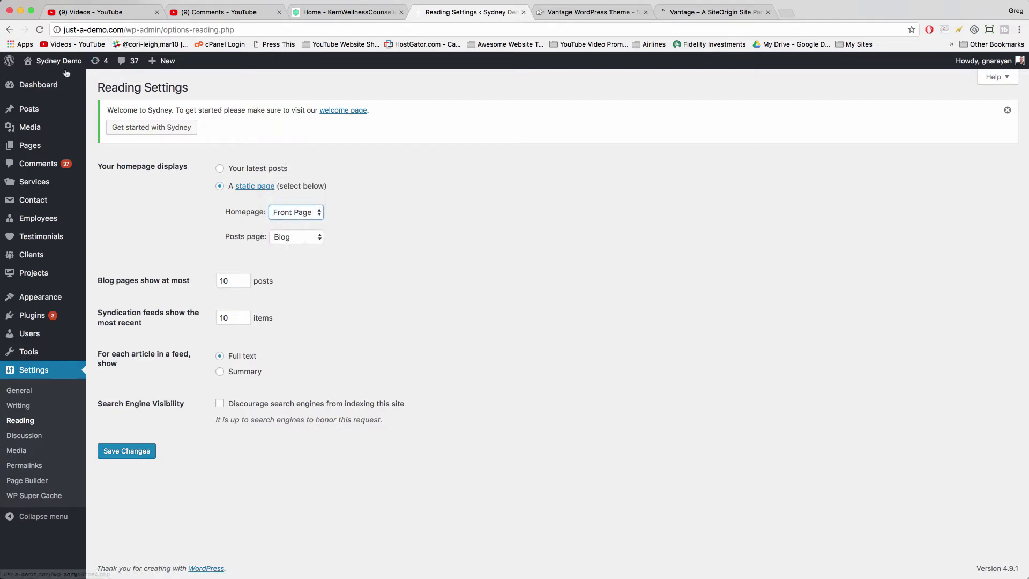
Step: Visit the live Sydney Demo site and scroll through its Blog posts
left_click(33, 79)
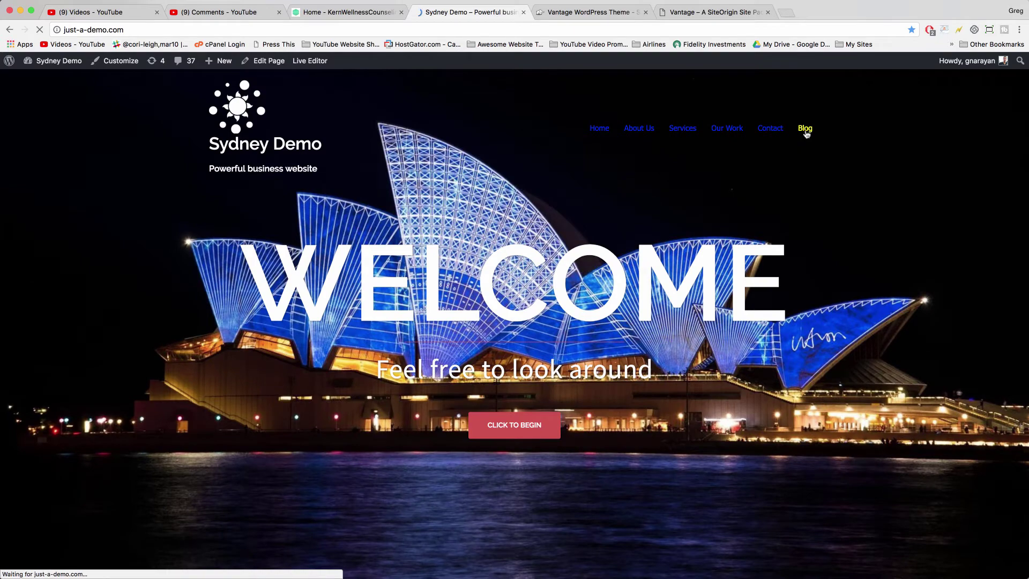
left_click(805, 129)
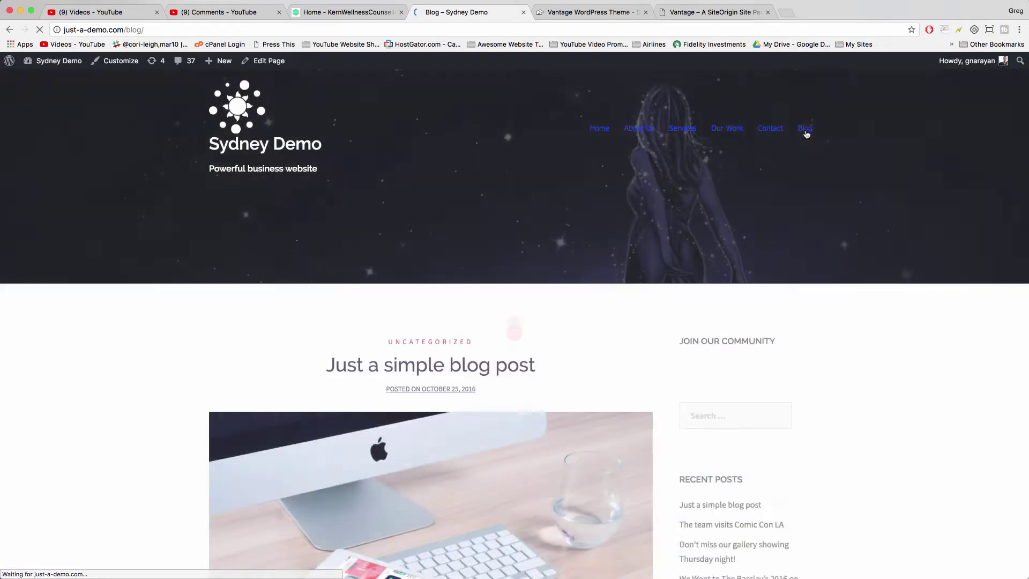
scroll(564, 213, "down", 6)
scroll(564, 214, "down", 15)
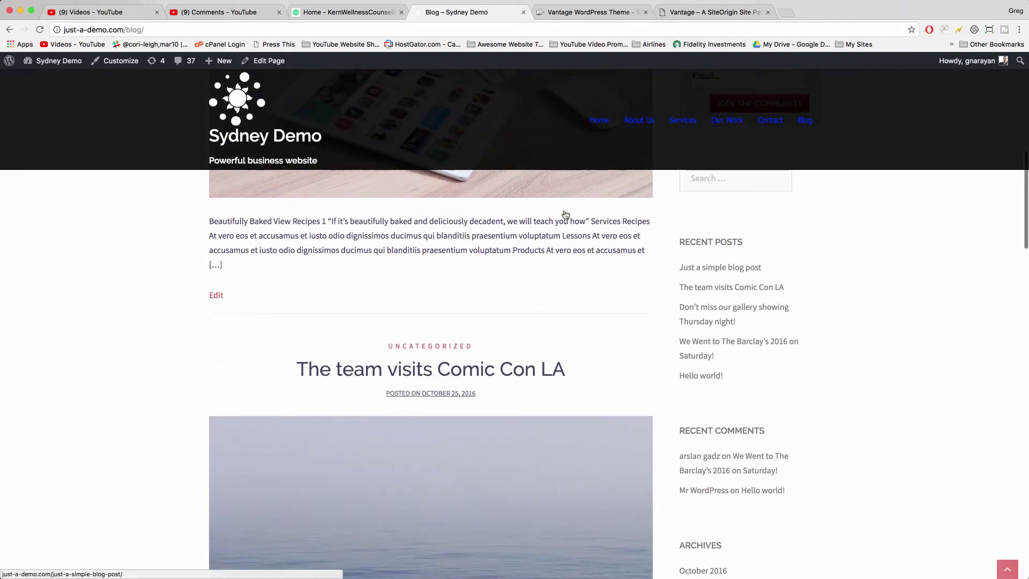
scroll(566, 216, "down", 15)
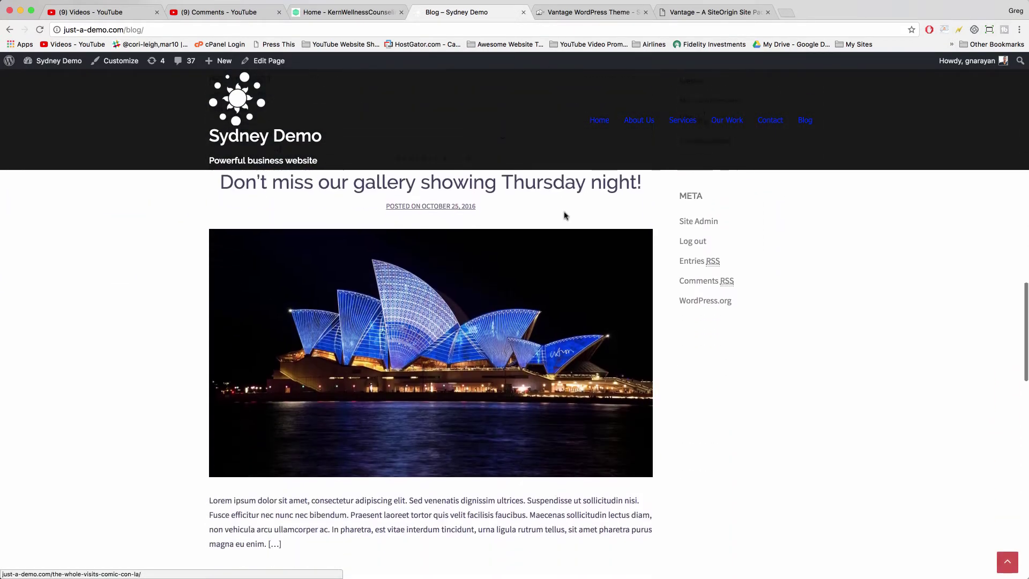
scroll(564, 212, "down", 5)
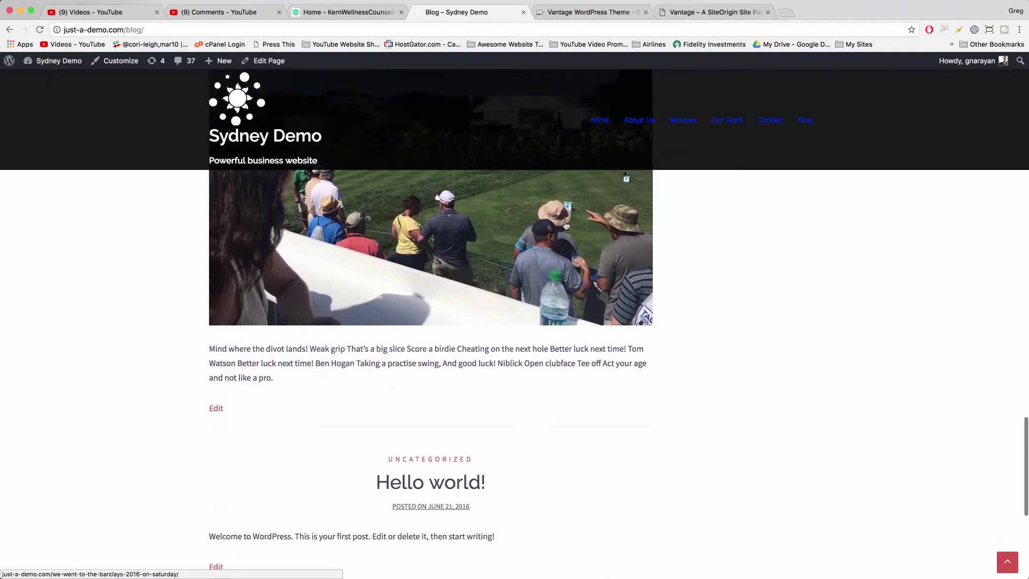
scroll(564, 212, "up", 20)
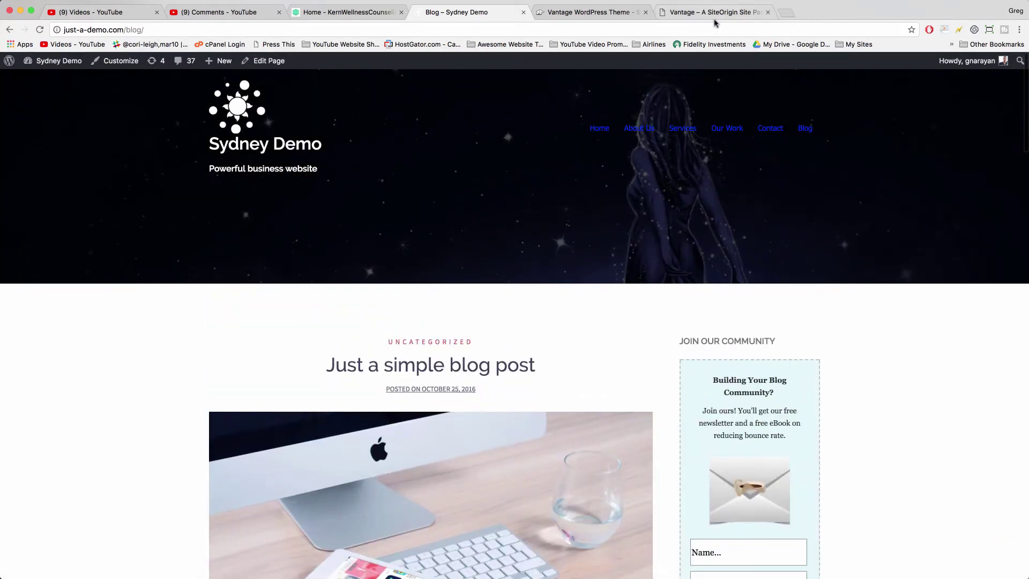
Step: Compare with the KernWellnessCounseling blog, then open and review Sydney Demo's About Us page
left_click(351, 12)
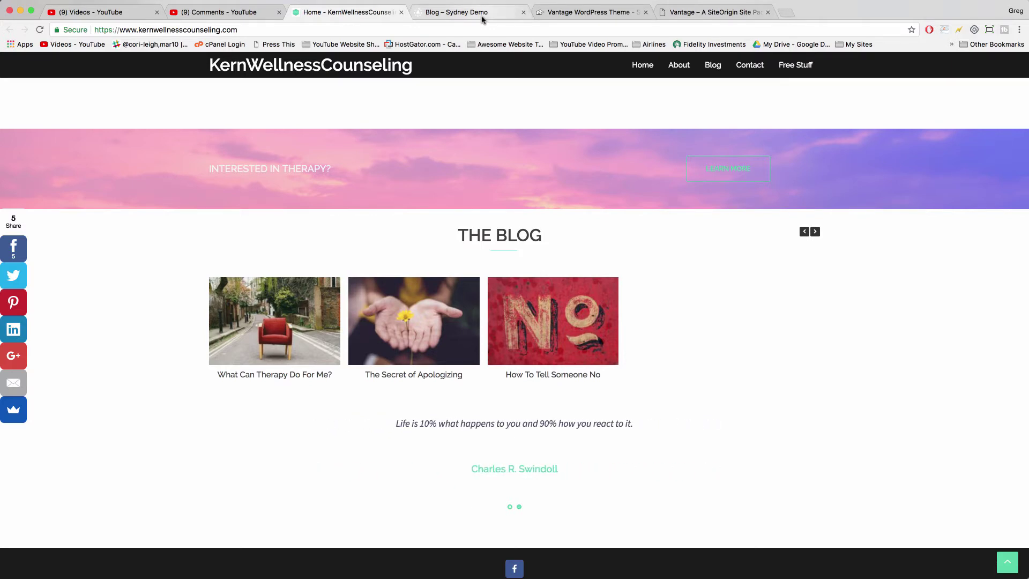
left_click(458, 15)
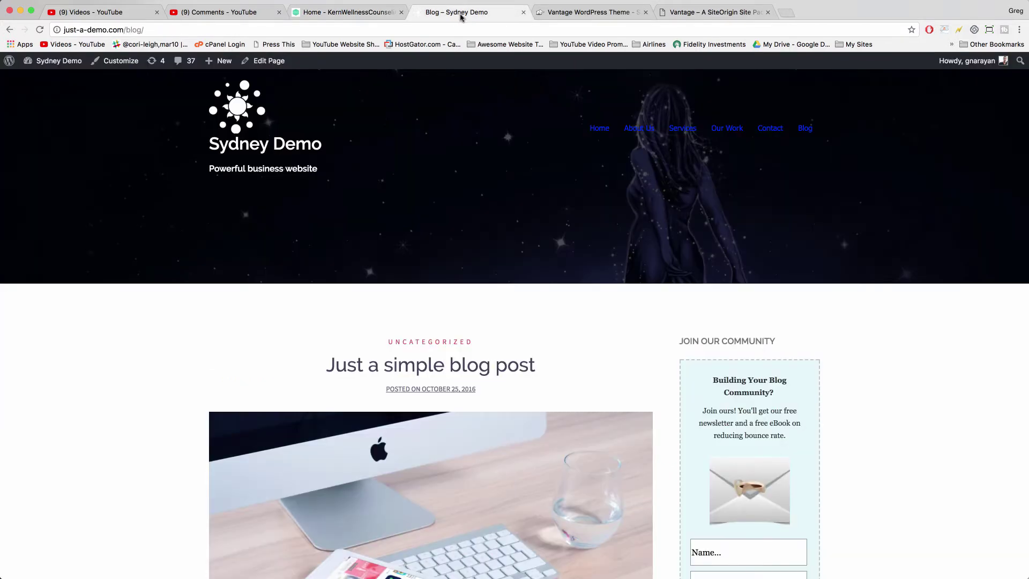
left_click(638, 128)
scroll(310, 148, "down", 5)
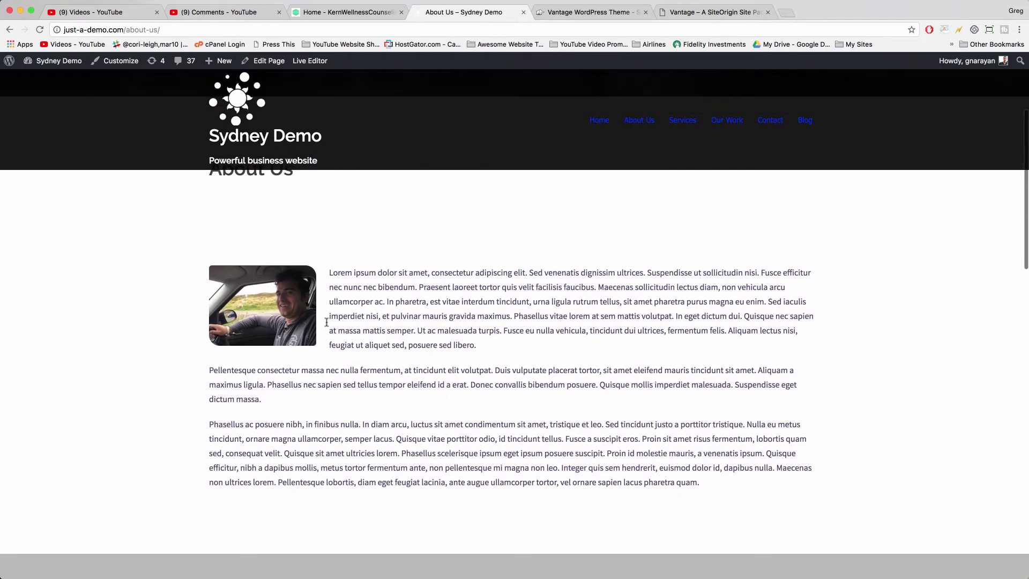
left_click_drag(330, 273, 714, 492)
left_click(714, 492)
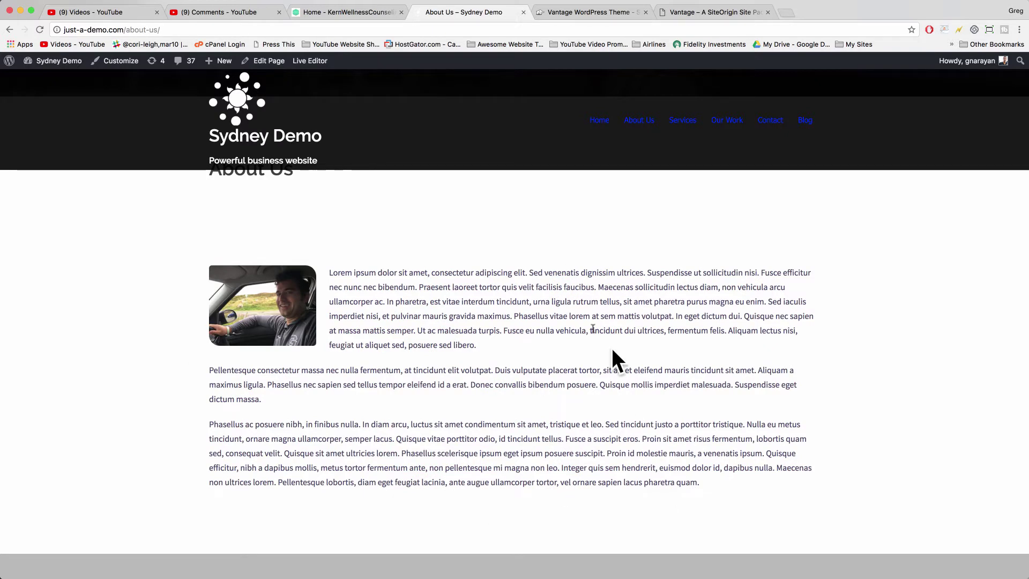
scroll(593, 329, "down", 6)
scroll(593, 328, "up", 7)
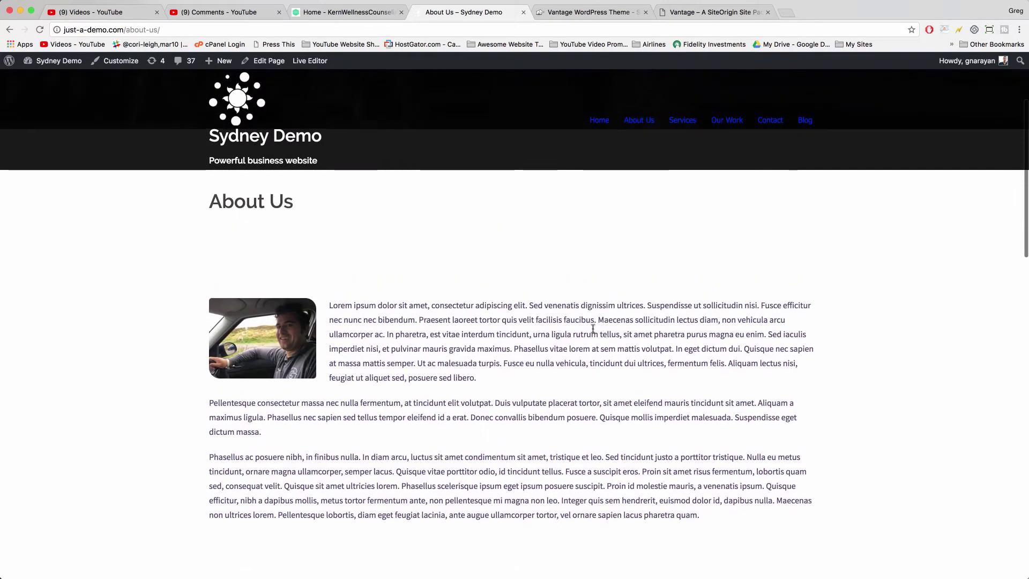
Step: Add a one-column row to the About Us layout and drag it just below the first SiteOrigin Editor
left_click(261, 59)
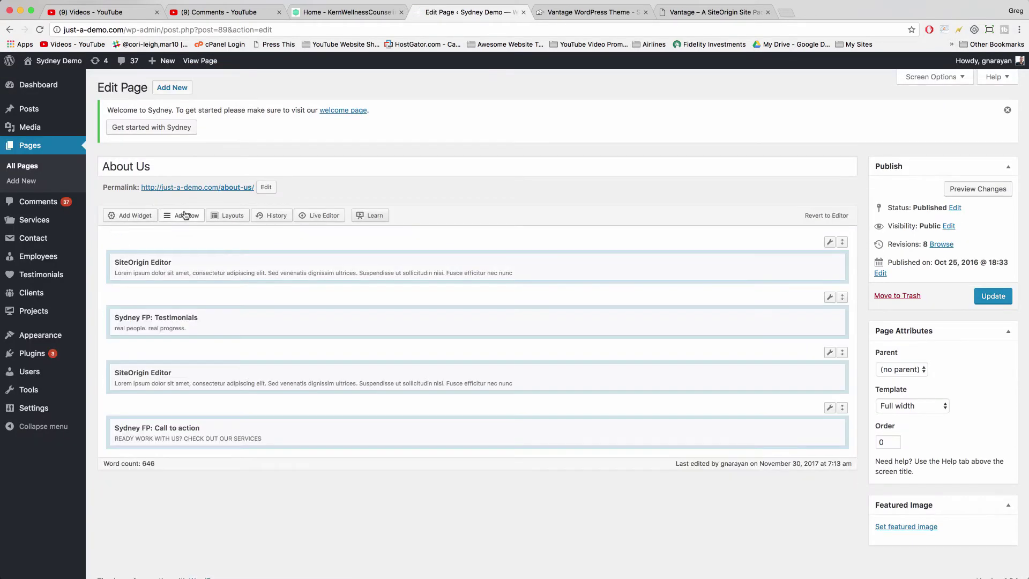
left_click(185, 215)
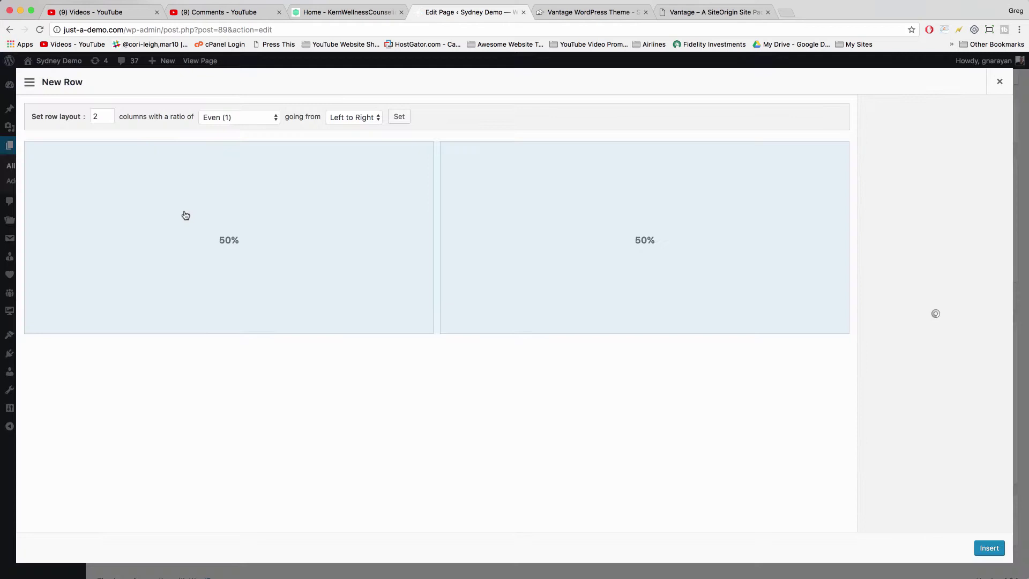
left_click(109, 119)
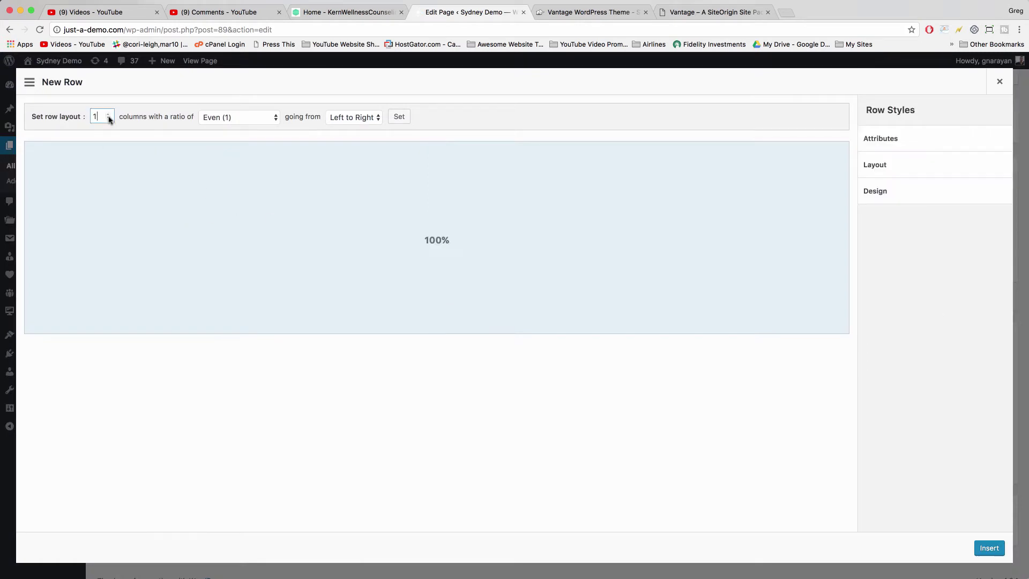
left_click(991, 549)
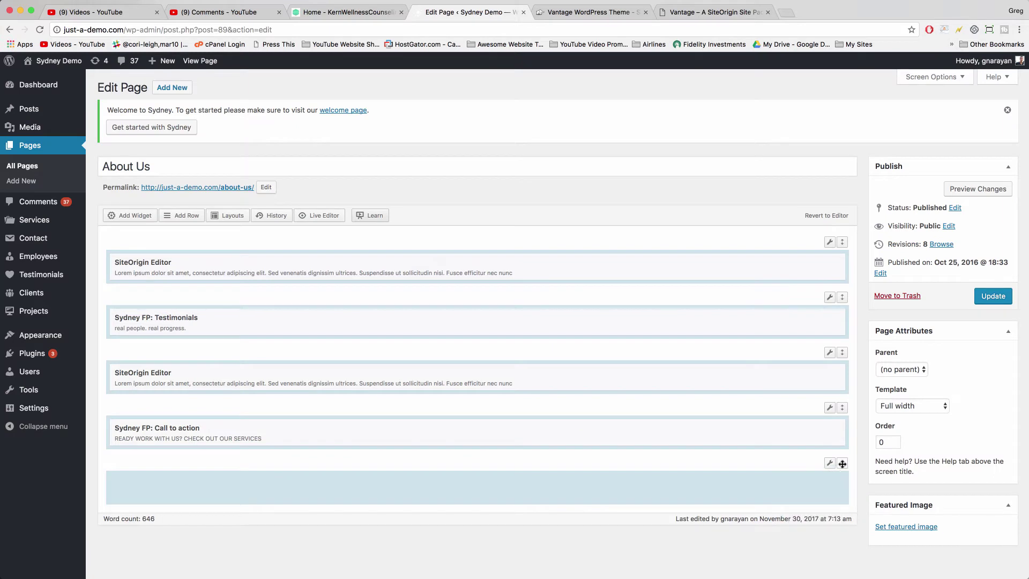
left_click_drag(843, 464, 845, 294)
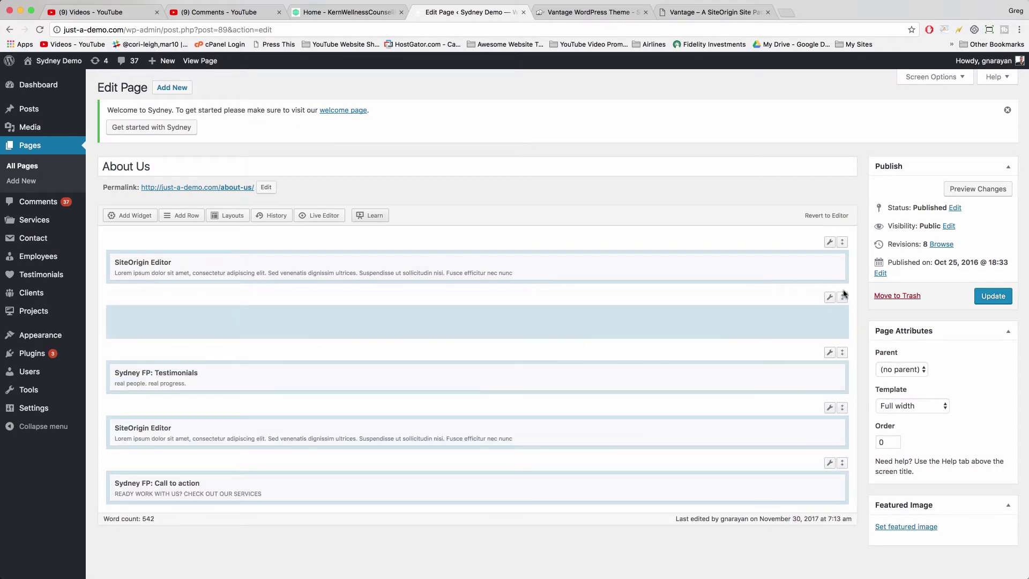
left_click(498, 322)
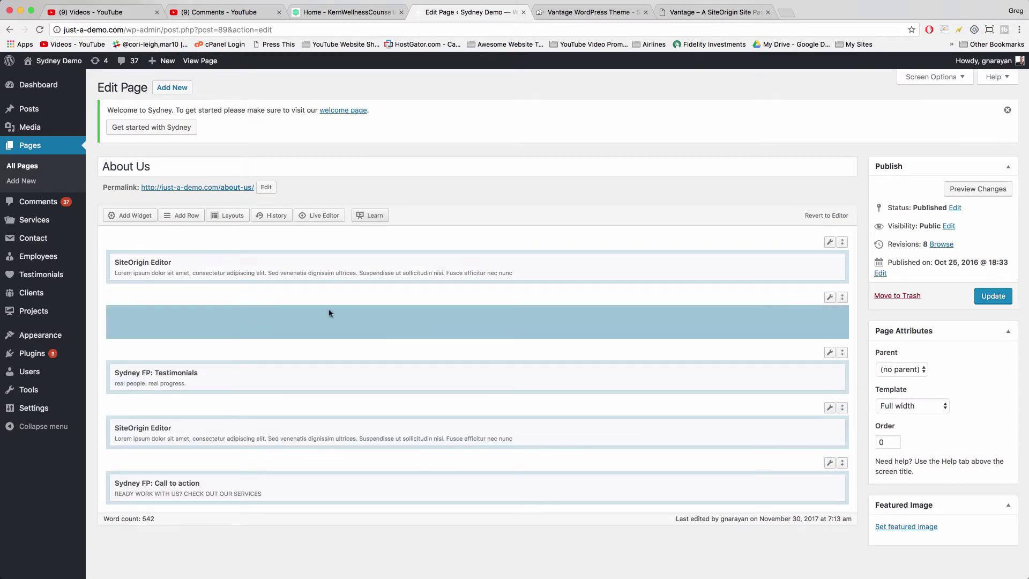
Step: Add a SiteOrigin Editor widget from the widget list to the empty row
left_click(130, 216)
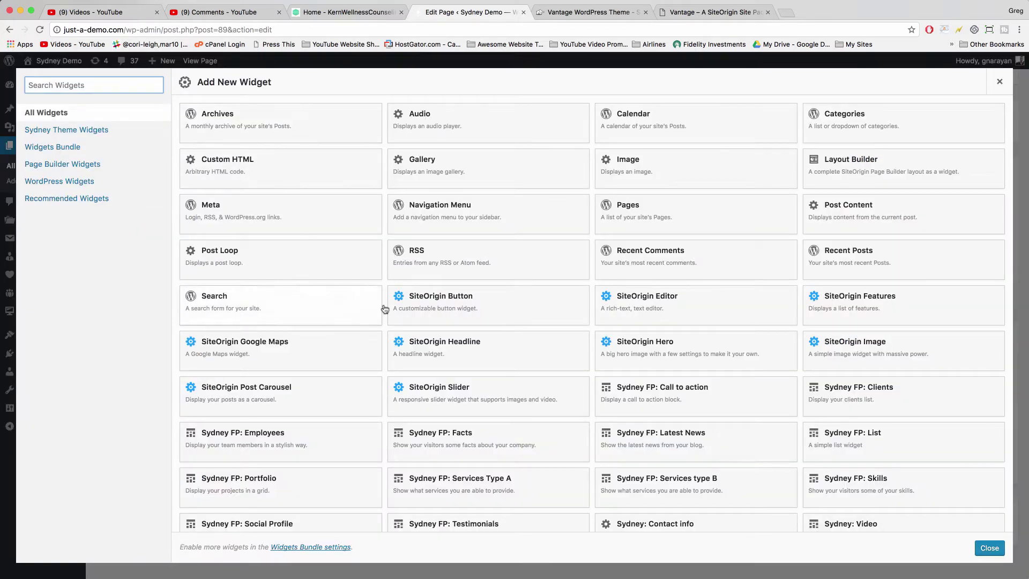
scroll(448, 350, "down", 3)
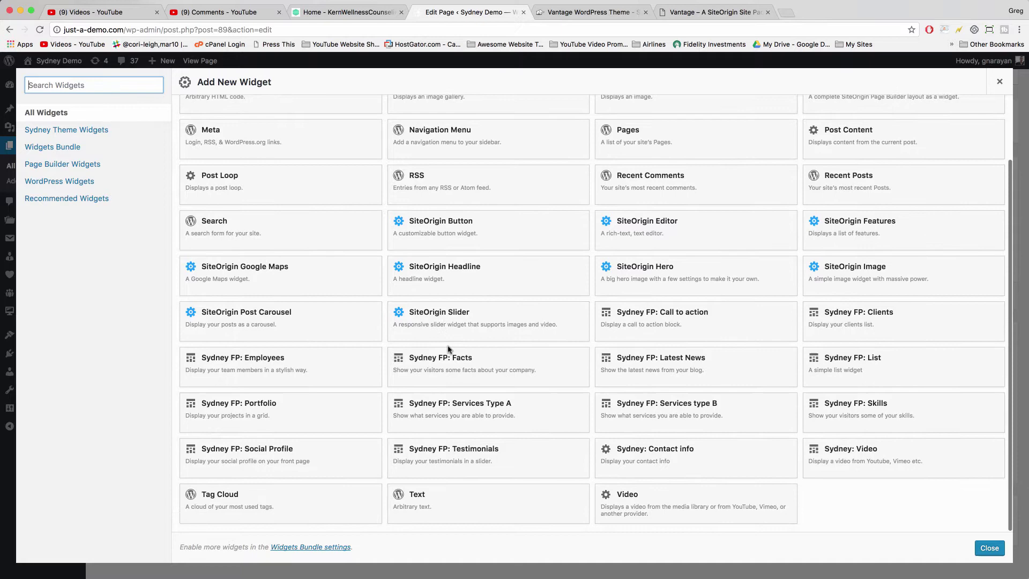
scroll(675, 241, "up", 1)
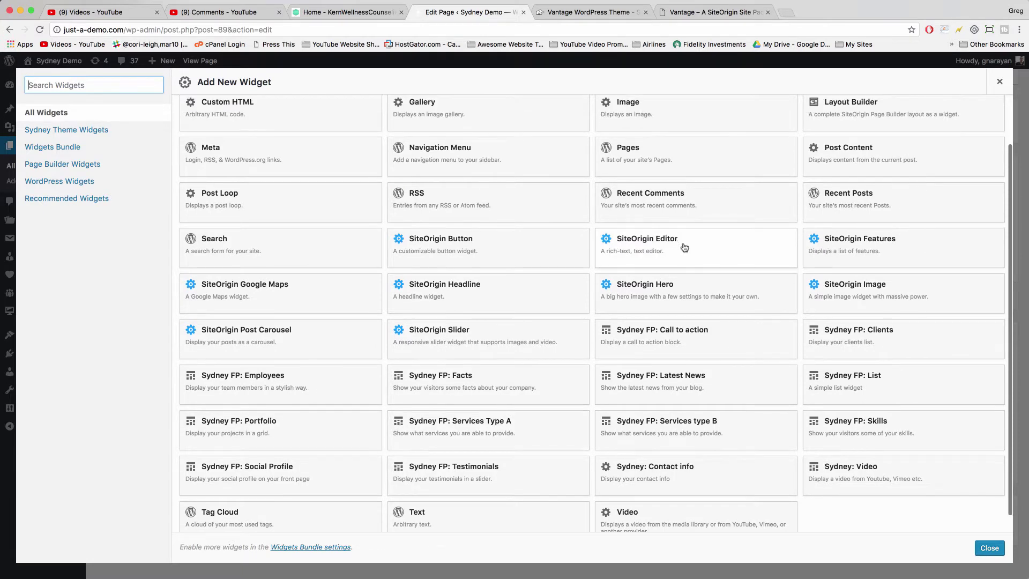
left_click(651, 256)
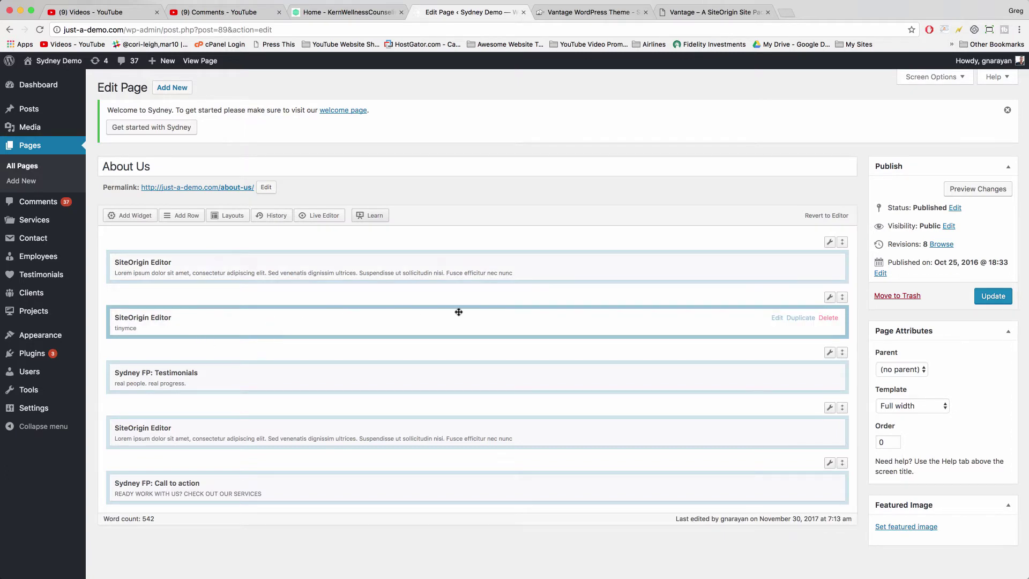
Step: Insert sunglasses-1284392.jpg into the widget, aligned left at Large (1024 × 681) size
left_click(409, 320)
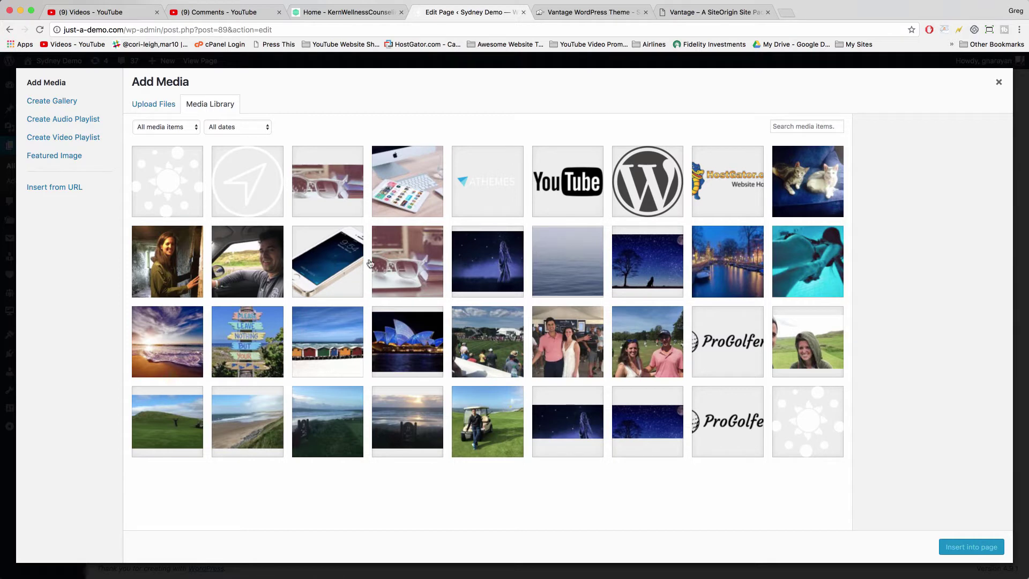
left_click(399, 266)
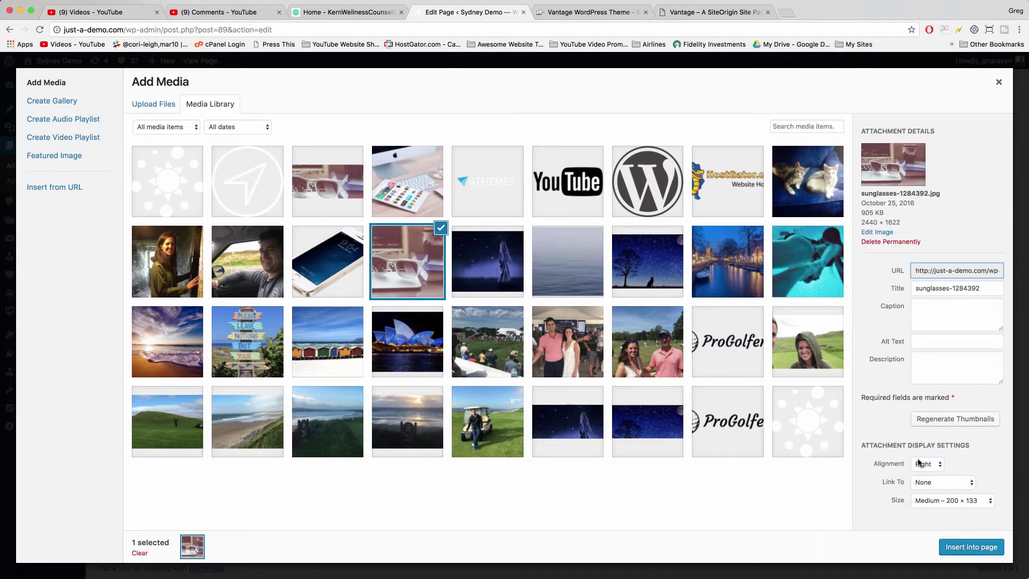
left_click(920, 464)
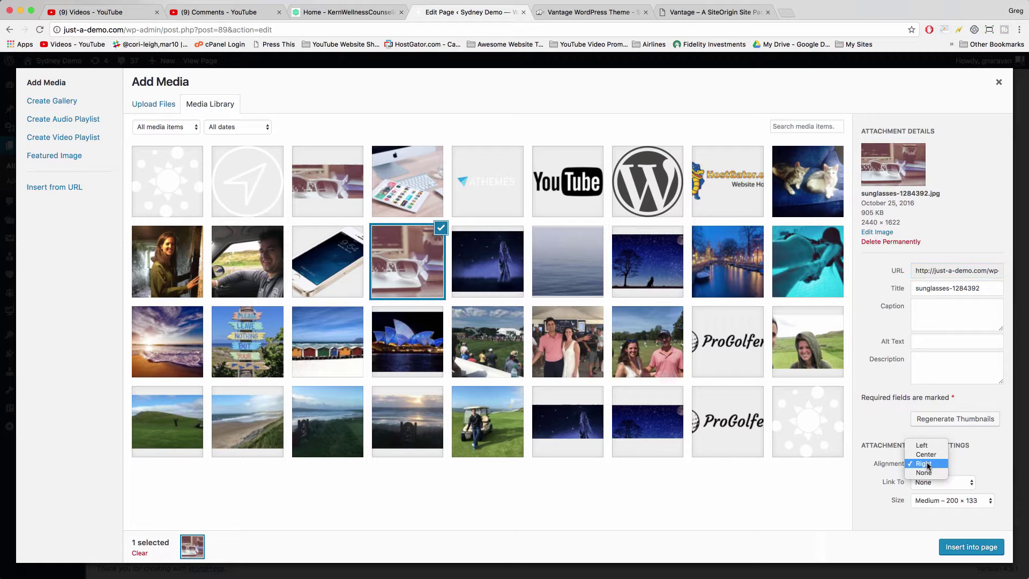
left_click(923, 445)
left_click(942, 500)
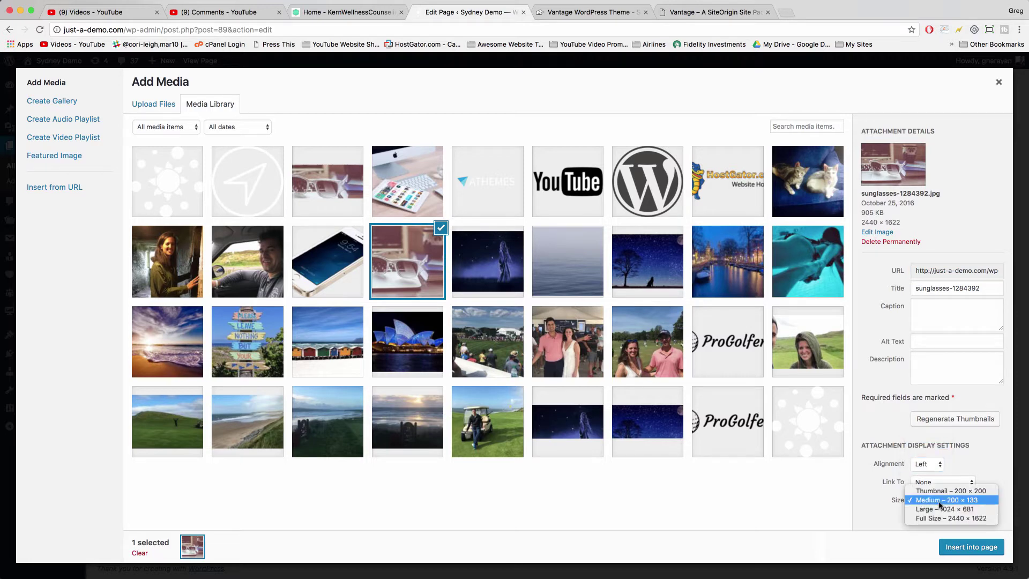
left_click(939, 510)
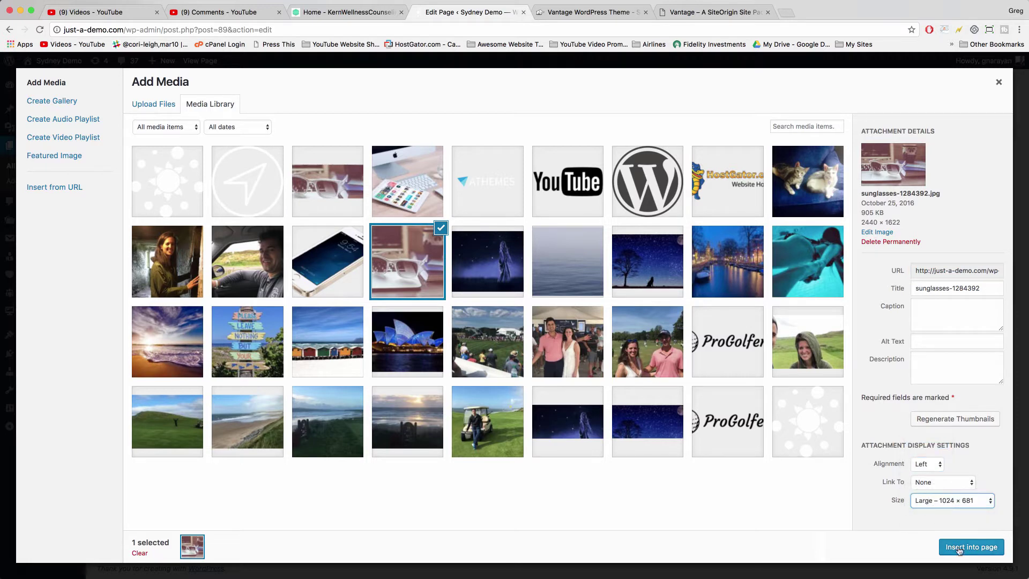
left_click(961, 550)
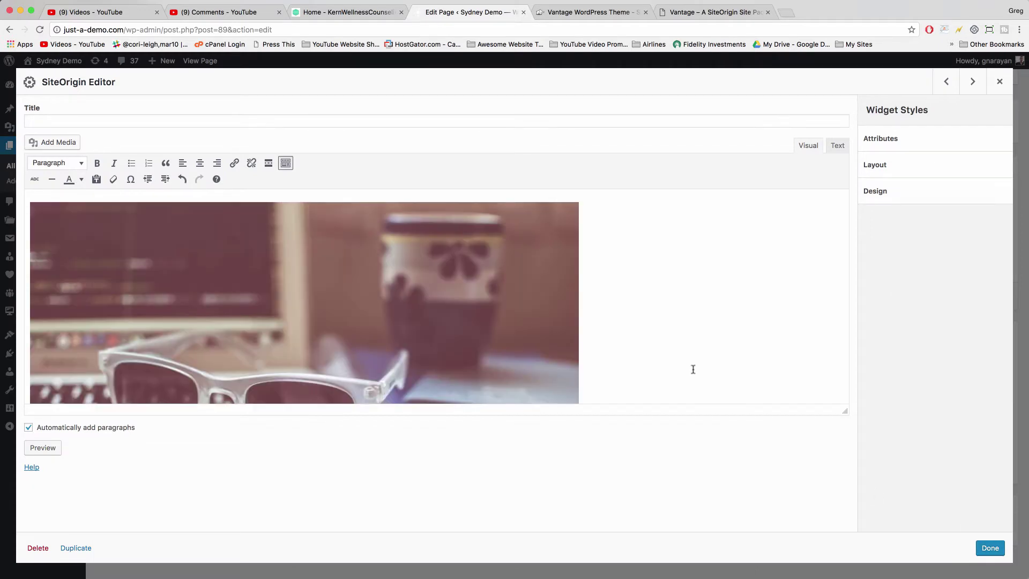
Step: Shrink the sunglasses image, then set its width to 200 in the HTML source
left_click(372, 294)
scroll(372, 294, "down", 1)
scroll(372, 294, "down", 5)
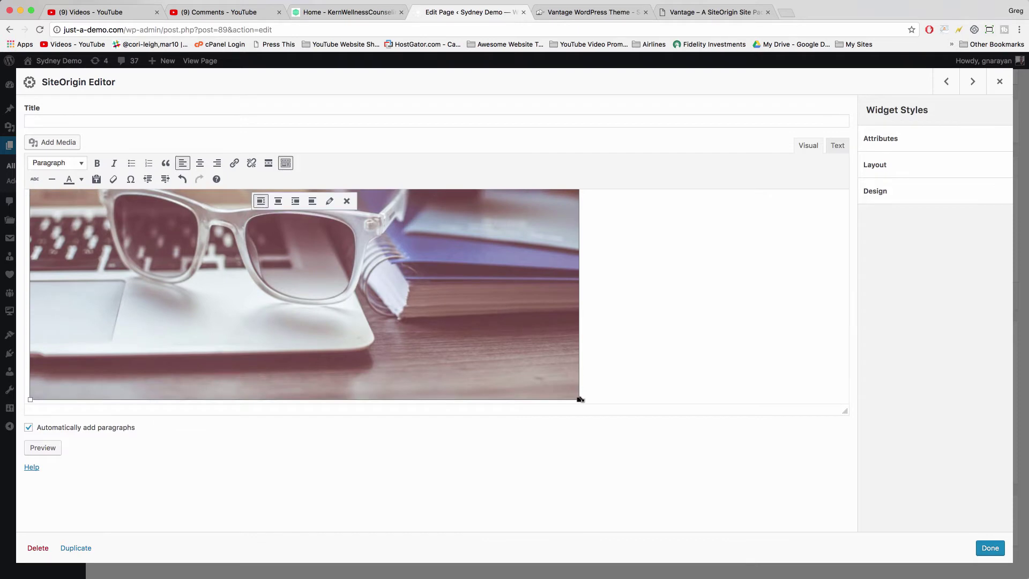
left_click_drag(580, 400, 244, 216)
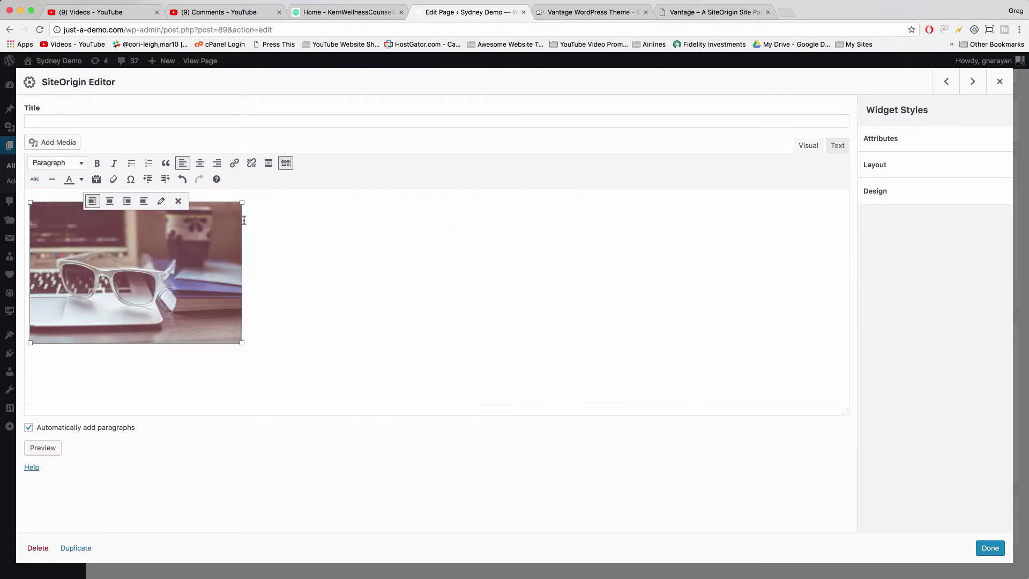
left_click(838, 147)
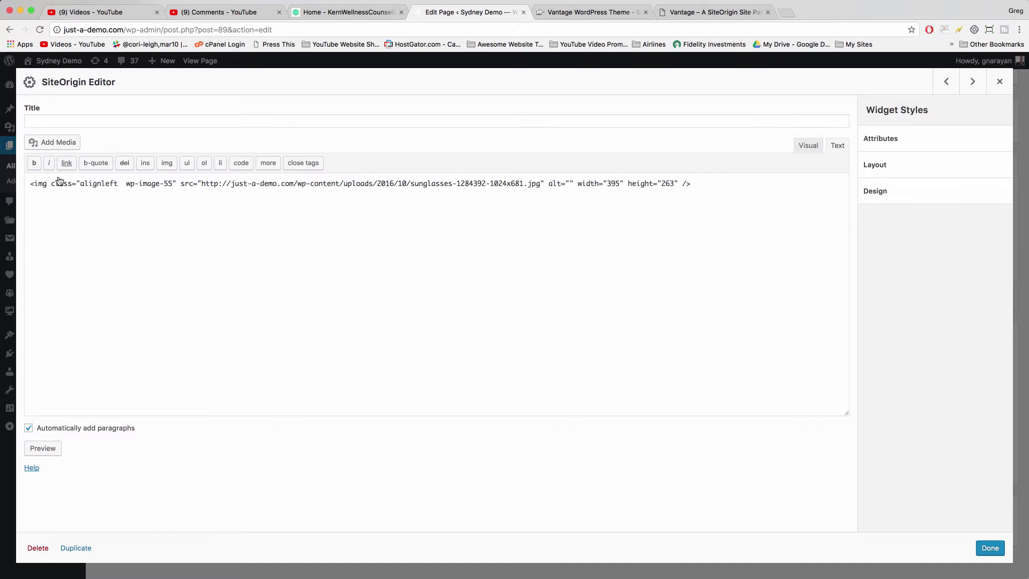
double_click(611, 183)
type("200")
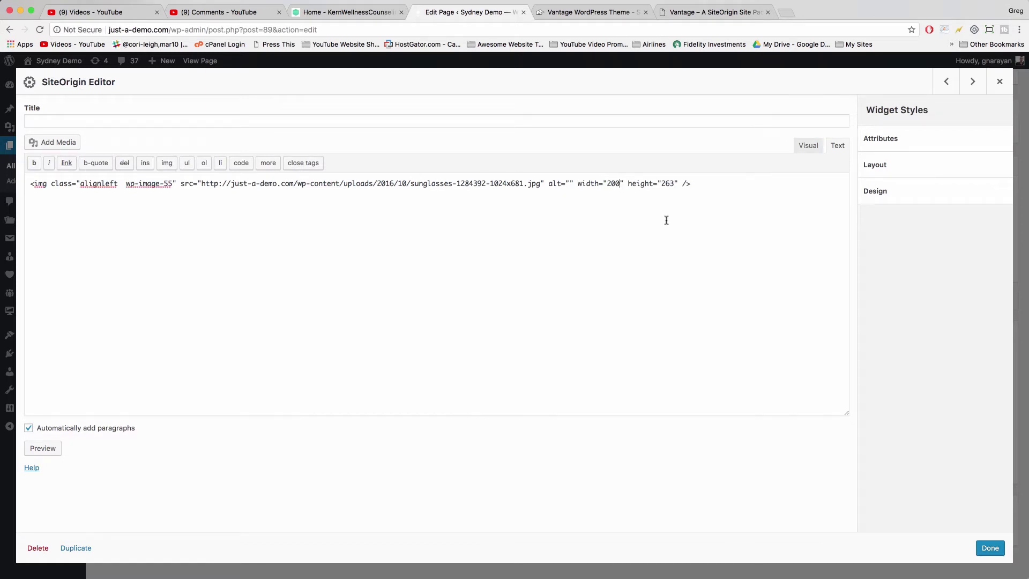
left_click(807, 145)
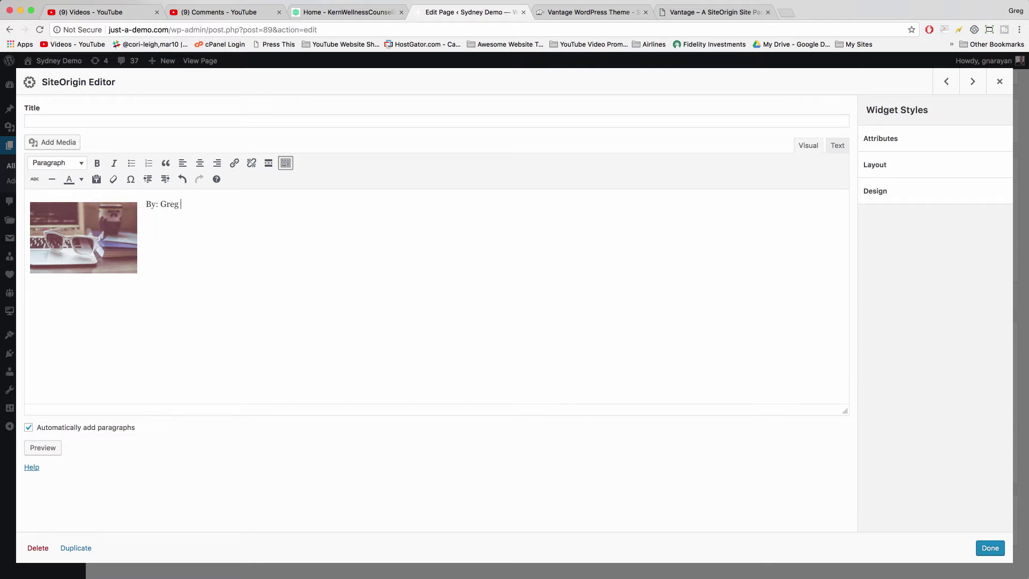
Step: Undo and redo the edits so the byline sits above the image
key("ctrl+z")
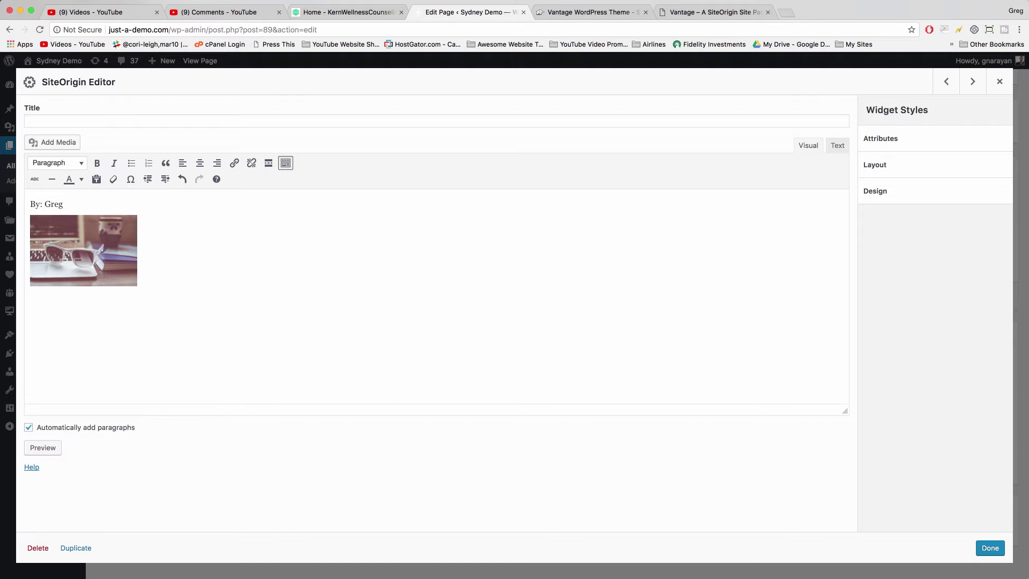
key("ctrl+z")
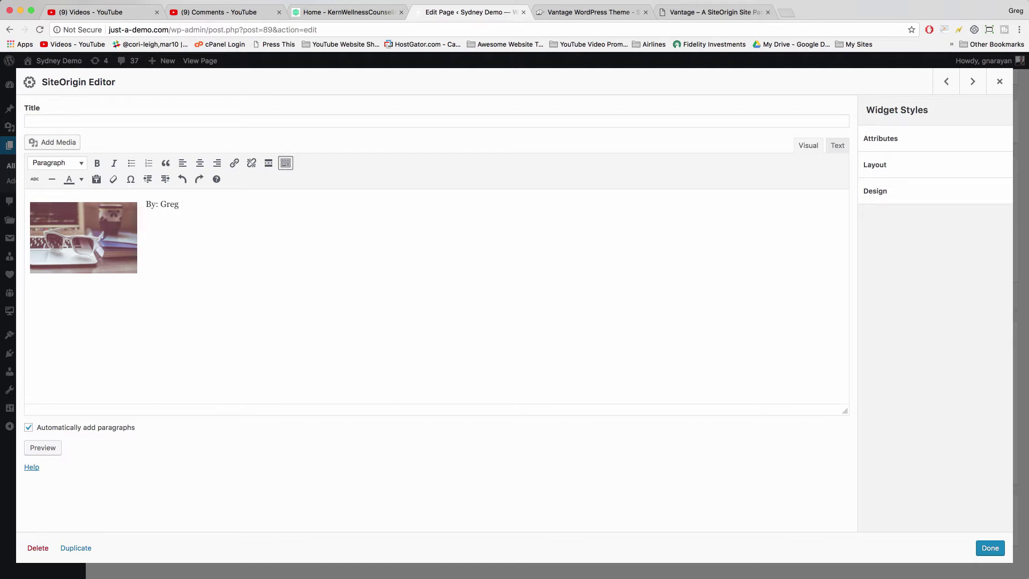
key("ctrl+y")
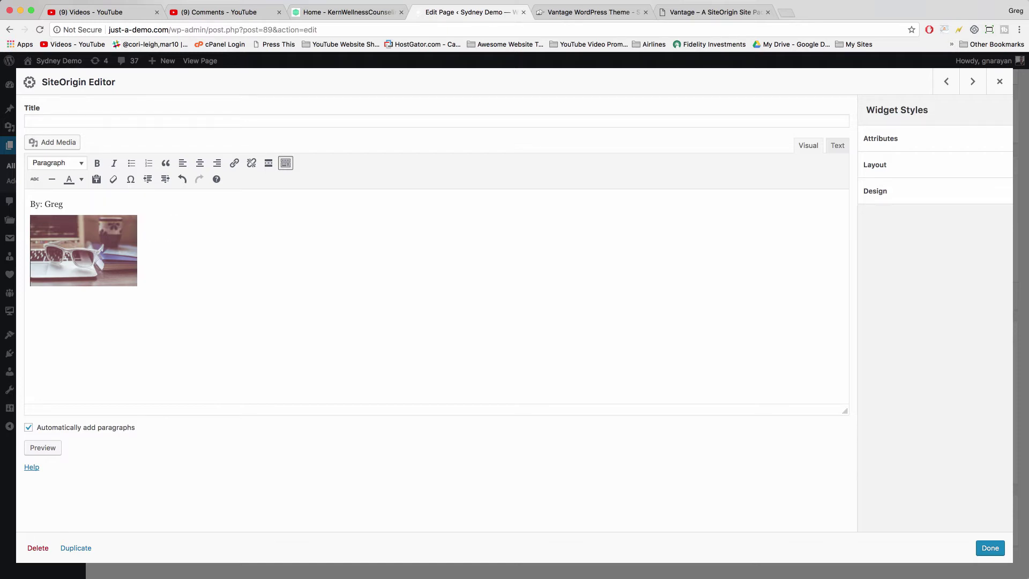
Step: Move the byline below the img tag and add the 'sunglasses next to a computer' snippet
left_click(837, 144)
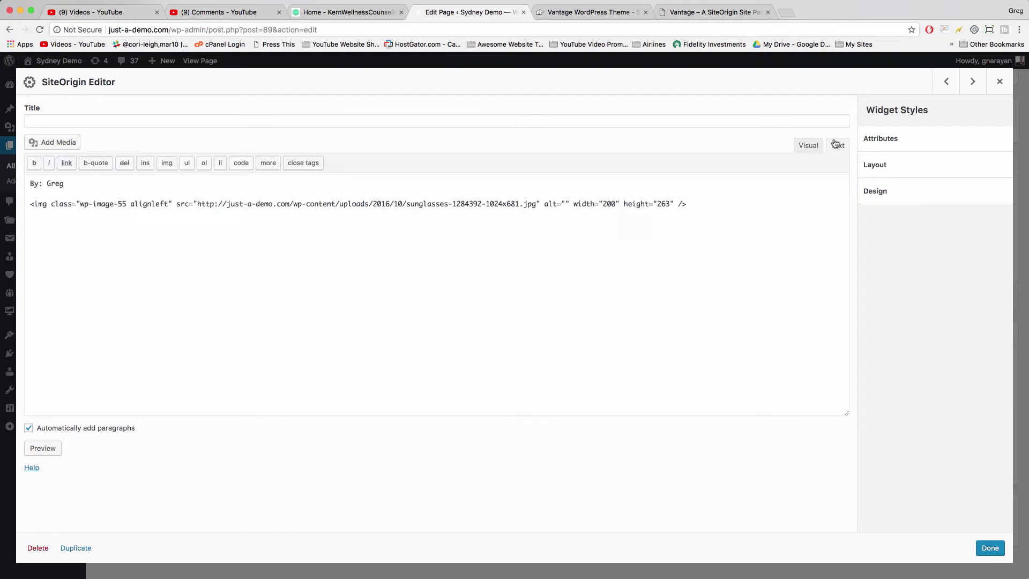
left_click_drag(71, 188, 32, 185)
key("ctrl+c")
key("BackSpace")
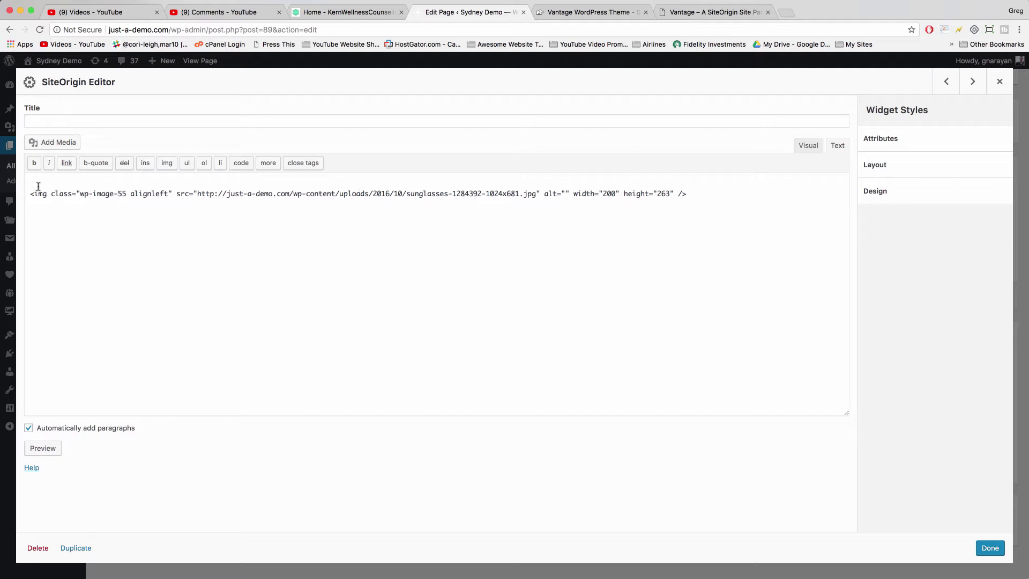
key("Delete")
left_click(743, 183)
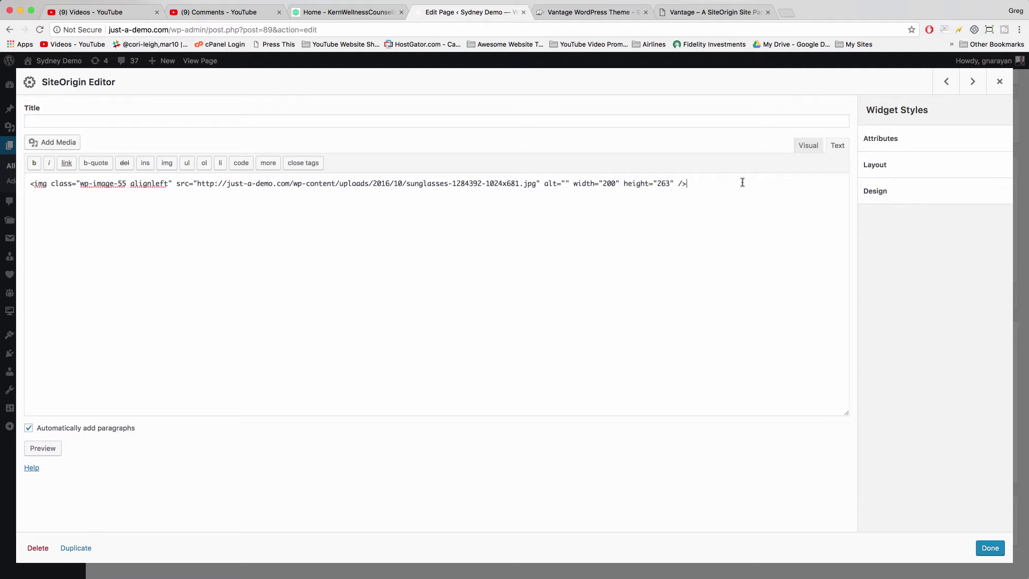
key("Return")
key("Return")
key("ctrl+v")
type("t about sunglasses next to a computer. Super fresh and cool.")
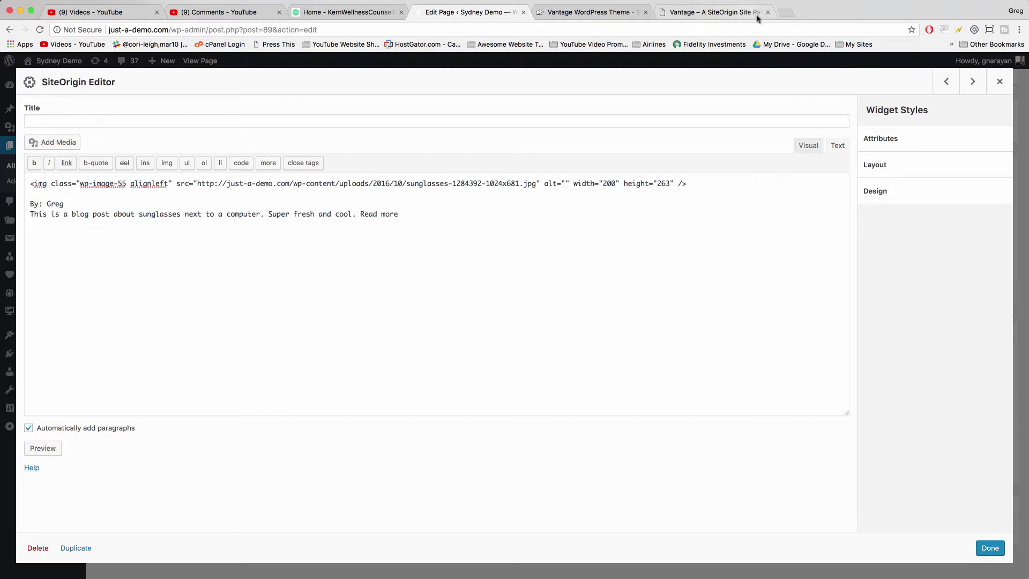
Step: Search Google for 'read more symbol' to get the » arrow for the snippet's Read more
left_click(787, 12)
type("read more symbol")
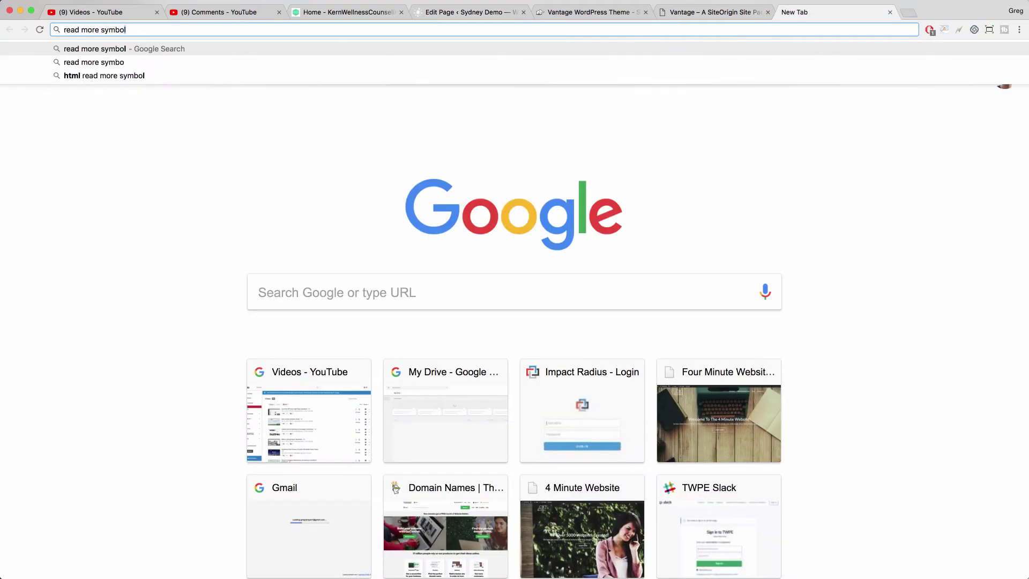
key("Return")
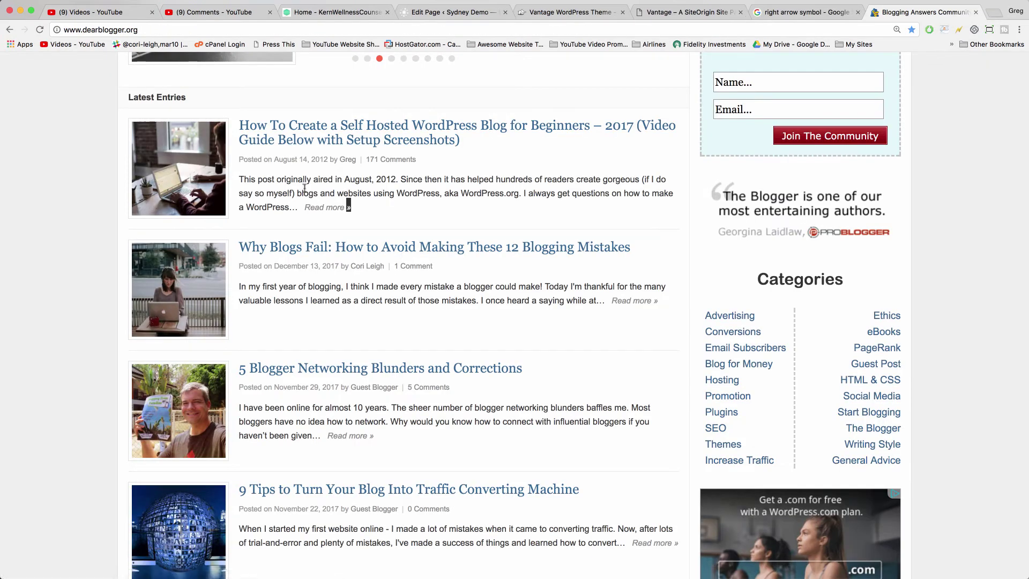
left_click(219, 12)
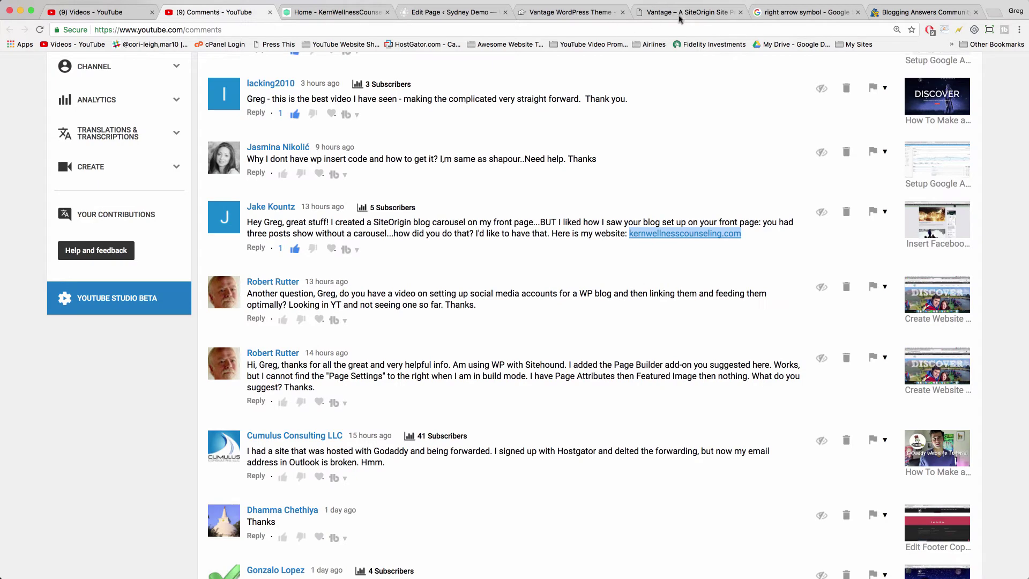
left_click(460, 13)
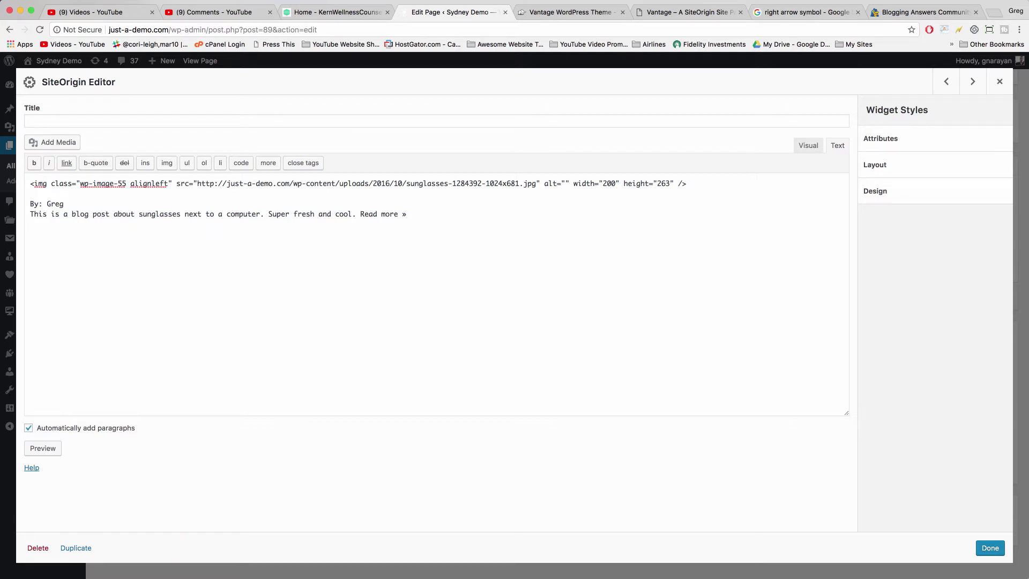
Step: Copy the standard Lorem Ipsum passage from lipsum.com and paste it after the sunglasses snippet
left_click(807, 146)
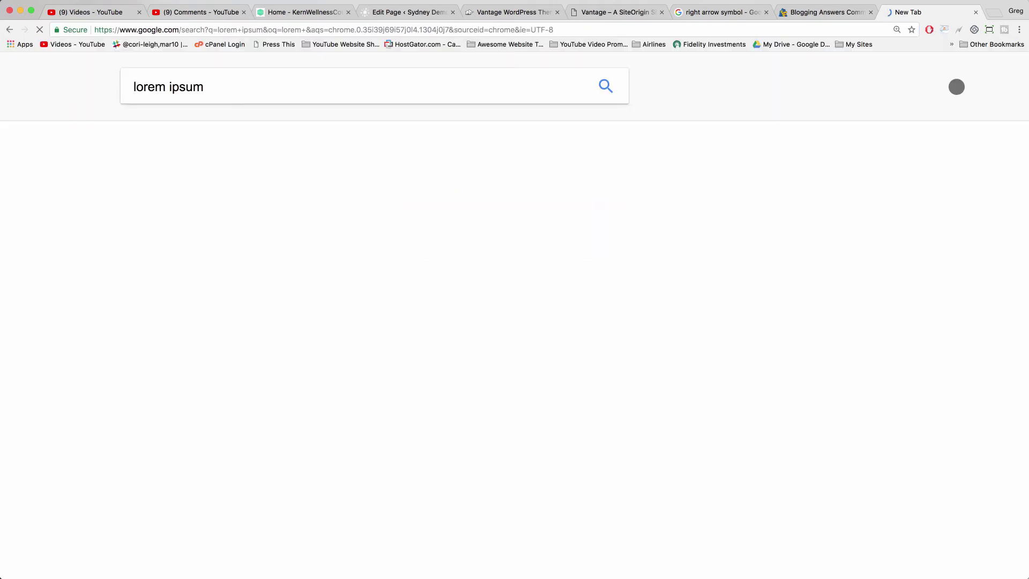
left_click(128, 112)
scroll(332, 290, "down", 4)
scroll(332, 290, "down", 6)
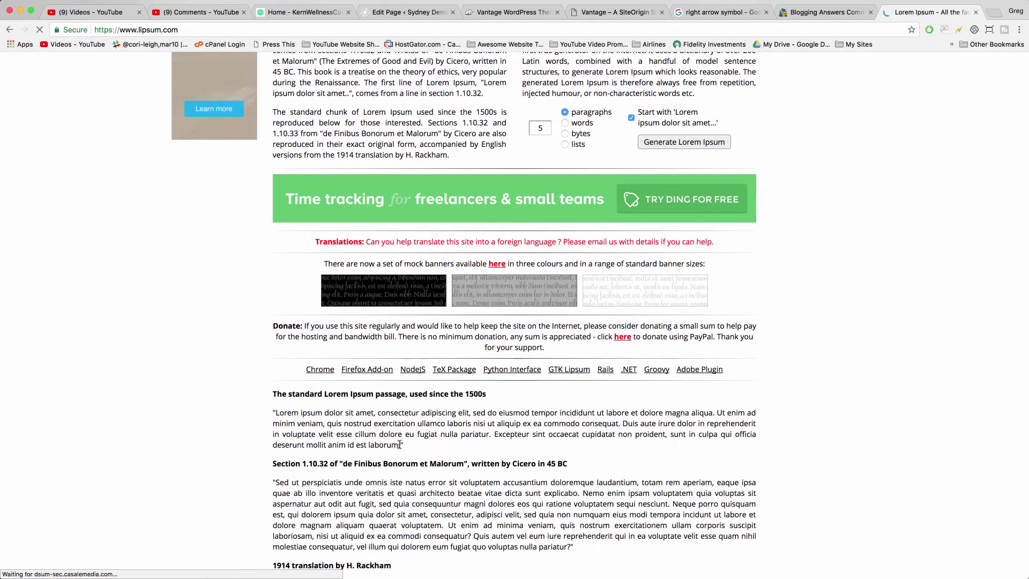
left_click_drag(402, 445, 279, 416)
key("super+c")
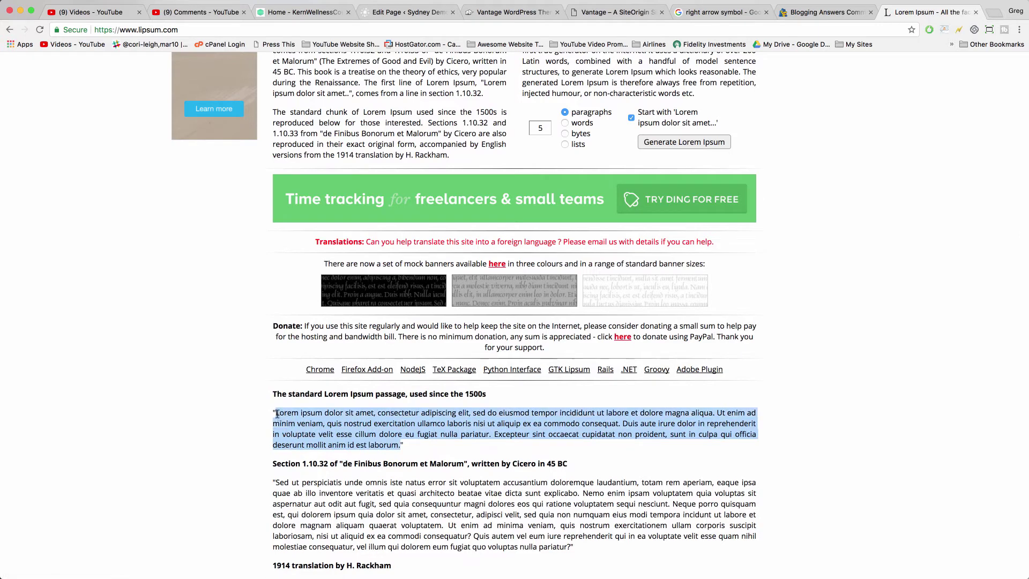
left_click(436, 12)
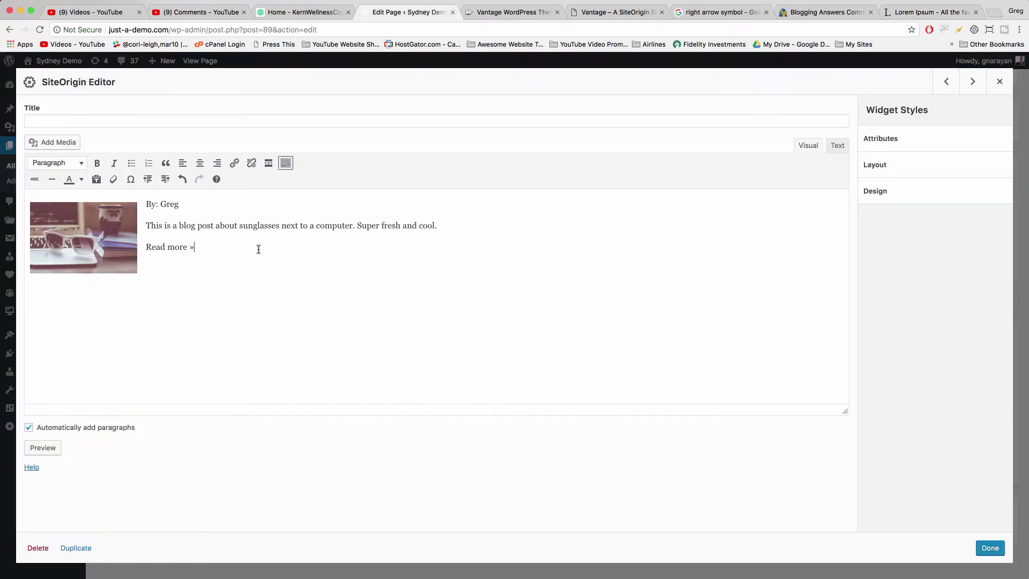
key("super+v")
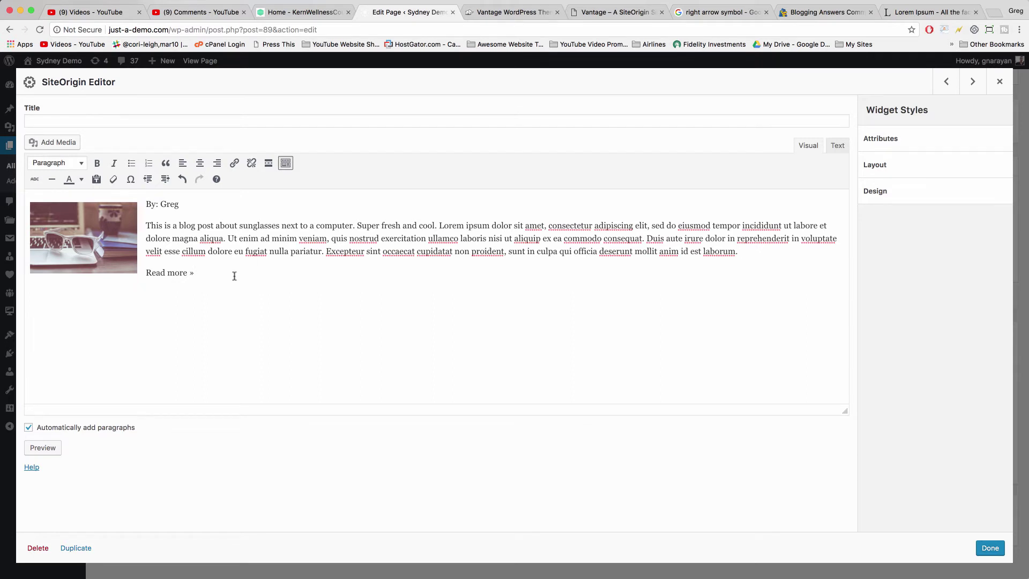
Step: Change the sunglasses image width from 200 to 250 in the HTML, then open a new tab
left_click(28, 203)
left_click(837, 146)
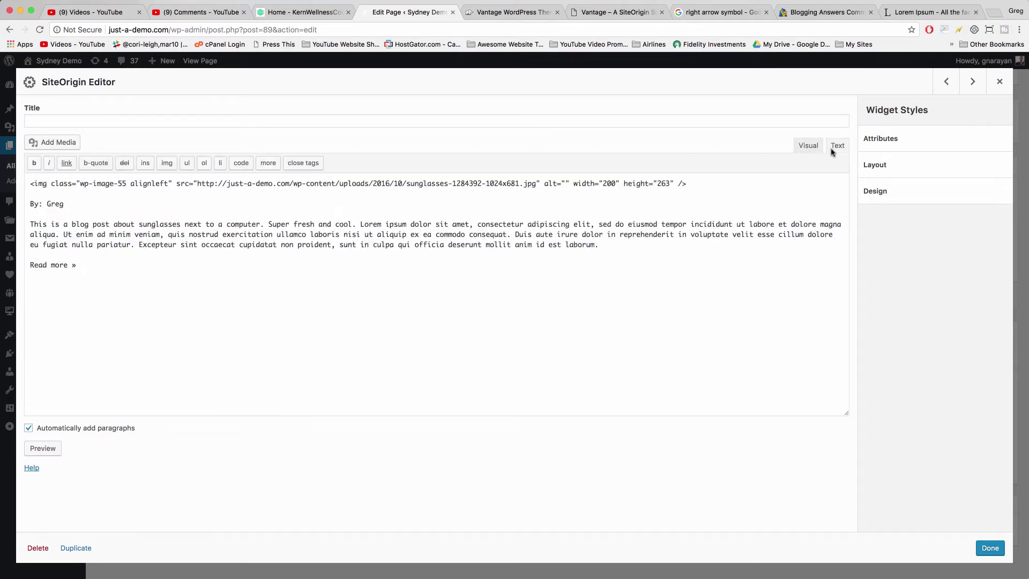
double_click(609, 184)
type("250")
left_click(802, 146)
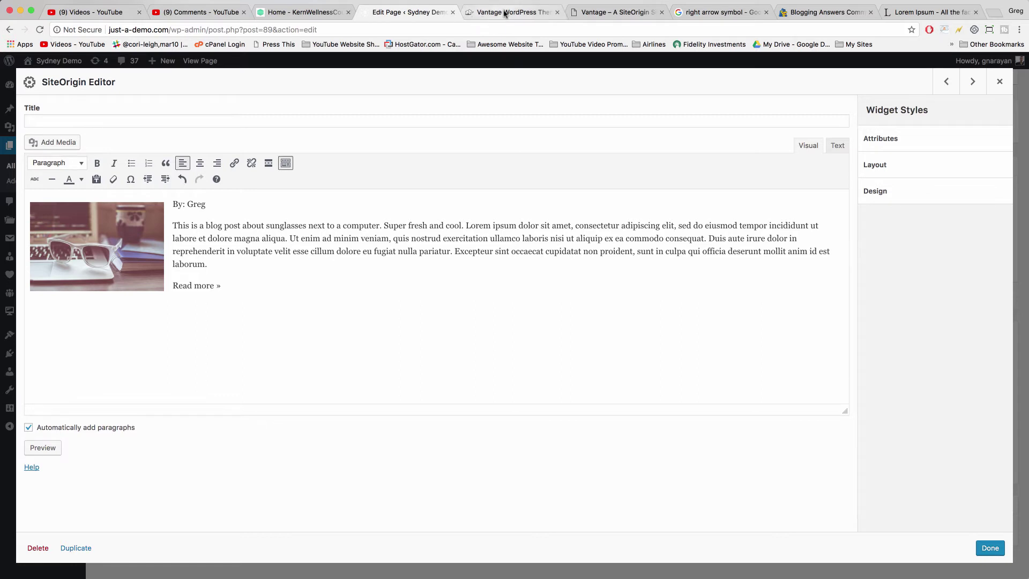
left_click(994, 12)
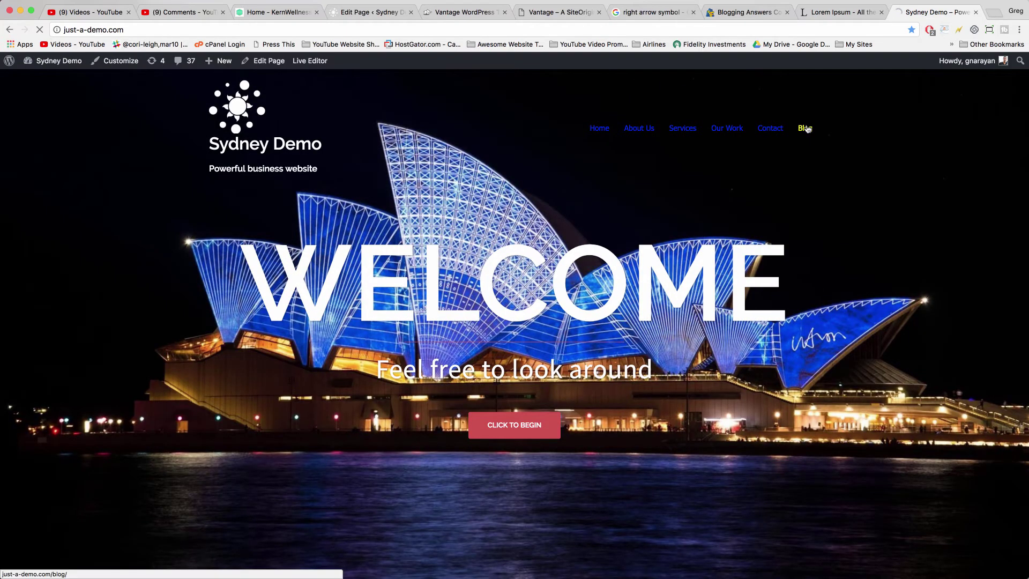
Step: From the Blog page, open the 'Don't miss our gallery showing Thursday night!' post and select its URL
left_click(806, 128)
scroll(314, 146, "down", 20)
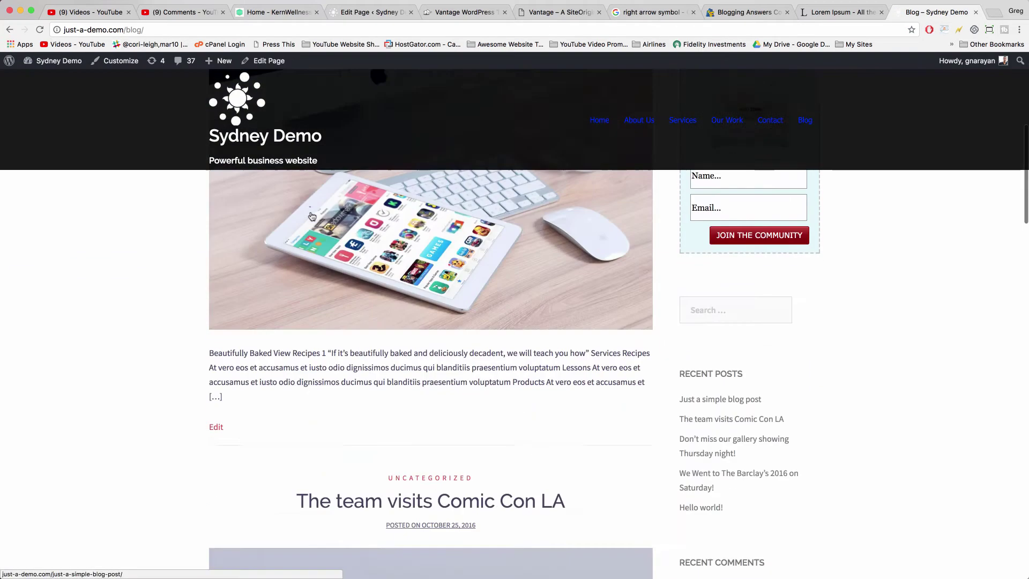
scroll(312, 216, "up", 6)
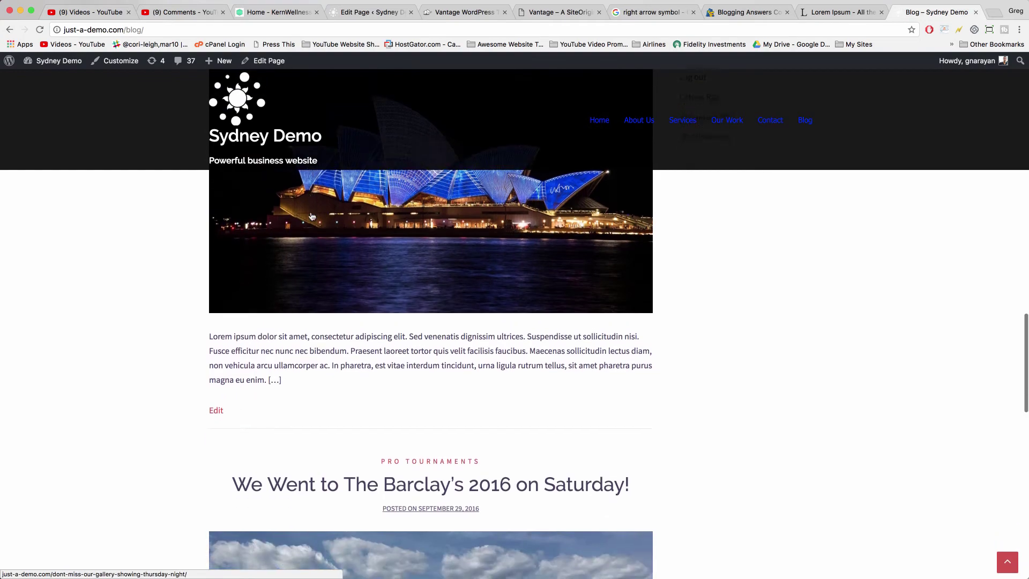
scroll(312, 216, "down", 4)
scroll(313, 217, "up", 12)
scroll(313, 216, "down", 5)
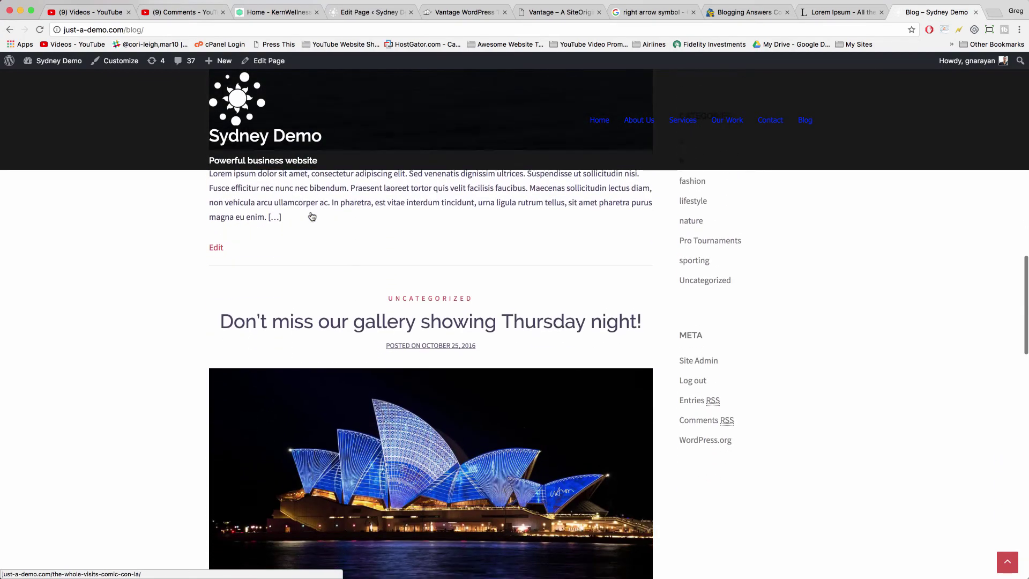
scroll(313, 216, "up", 2)
left_click(407, 316)
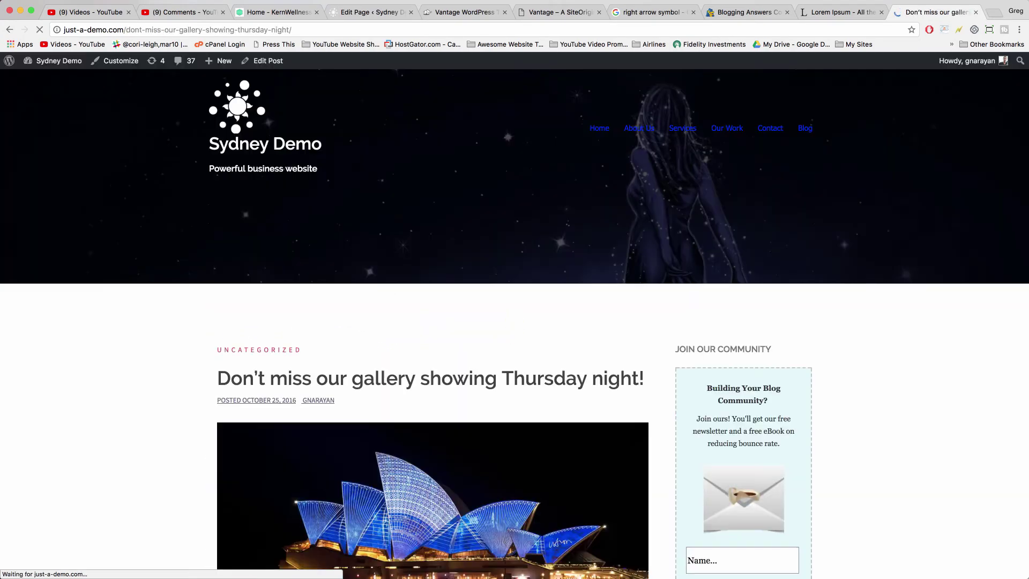
left_click(135, 31)
key("super+c")
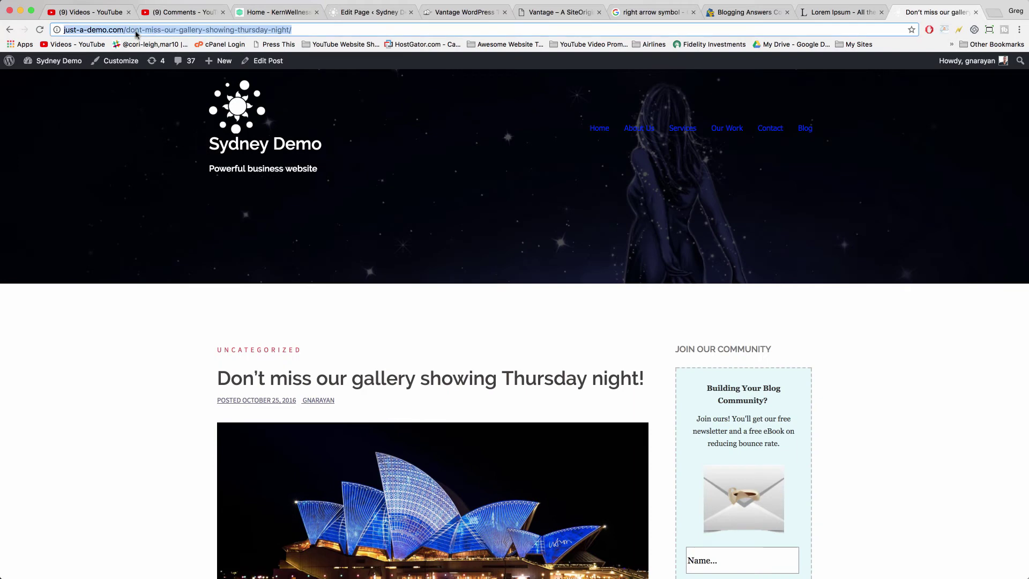
Step: Set the sunglasses image's Link To option to Custom URL with the pasted gallery post address
key("super+4")
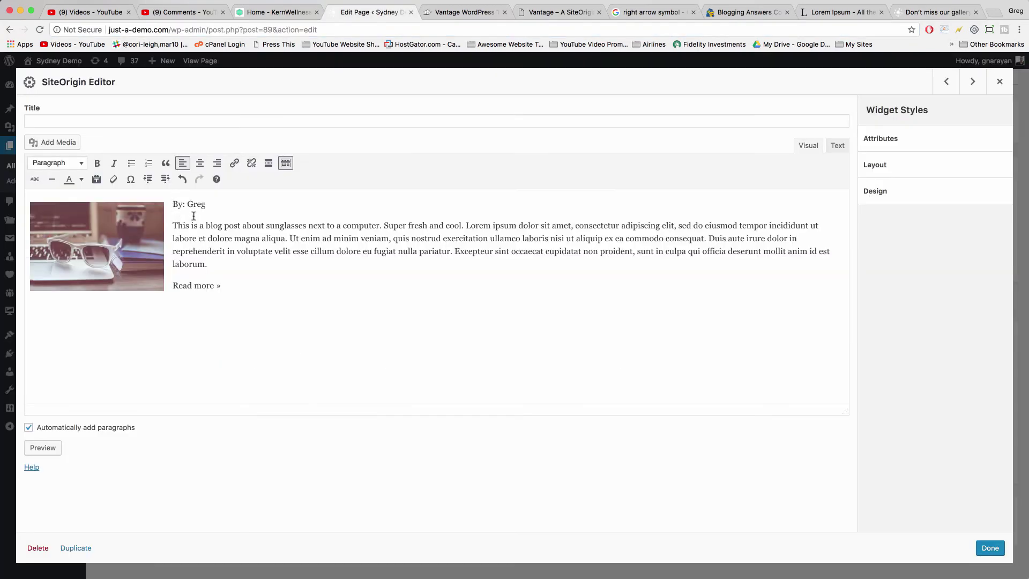
left_click(118, 246)
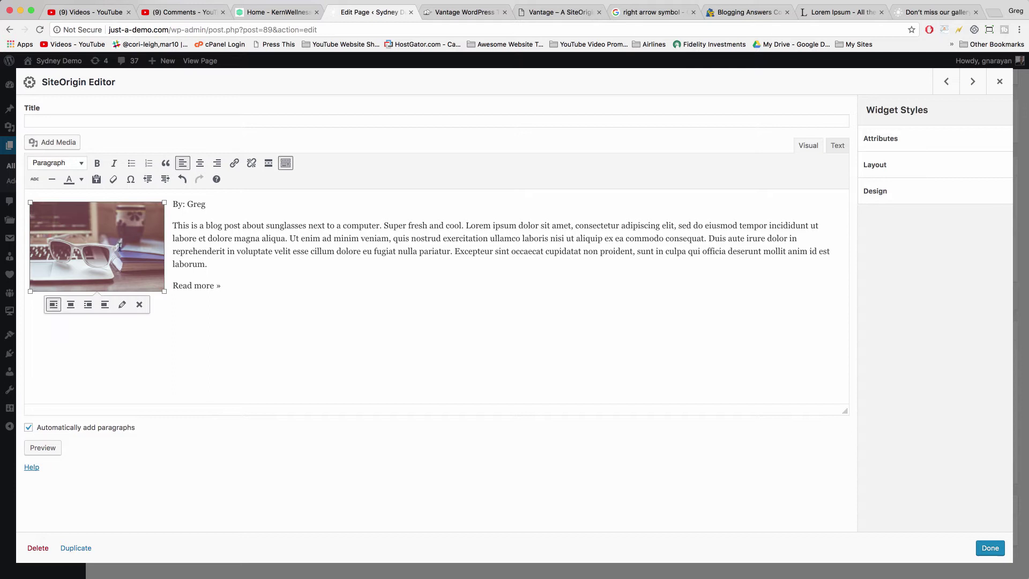
left_click(121, 301)
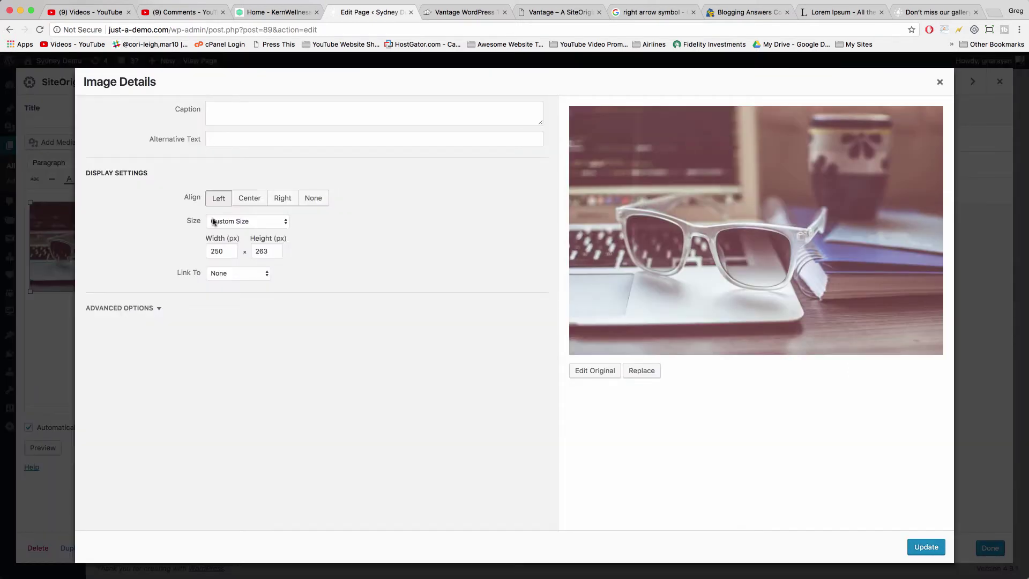
left_click(245, 273)
left_click(232, 264)
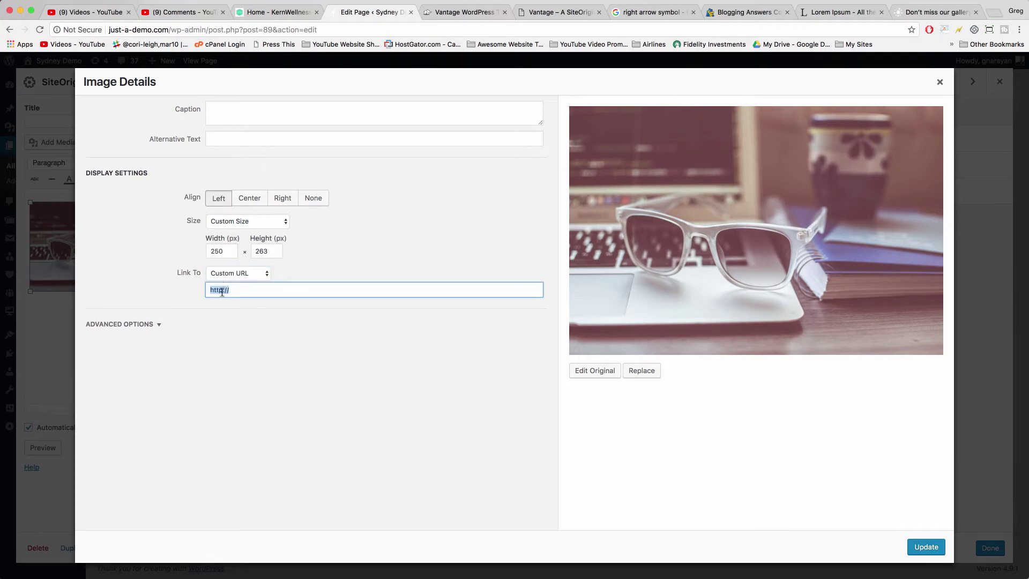
right_click(233, 289)
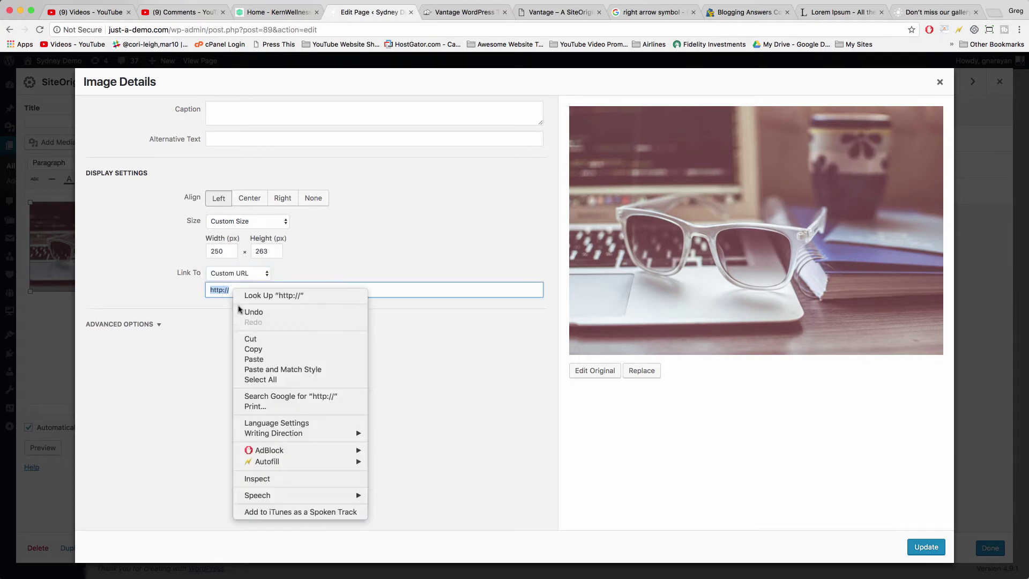
left_click(255, 361)
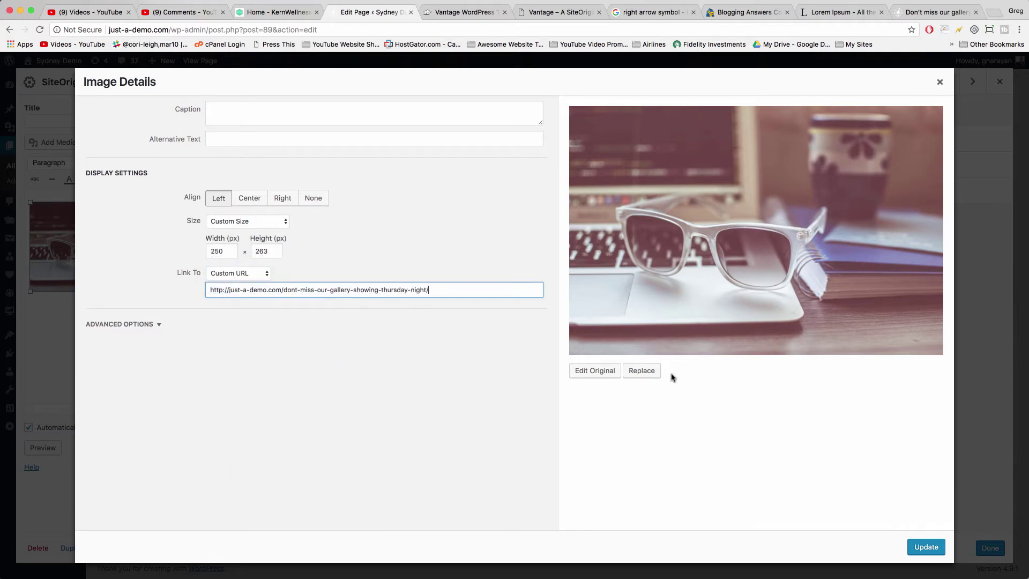
left_click(925, 548)
left_click(250, 272)
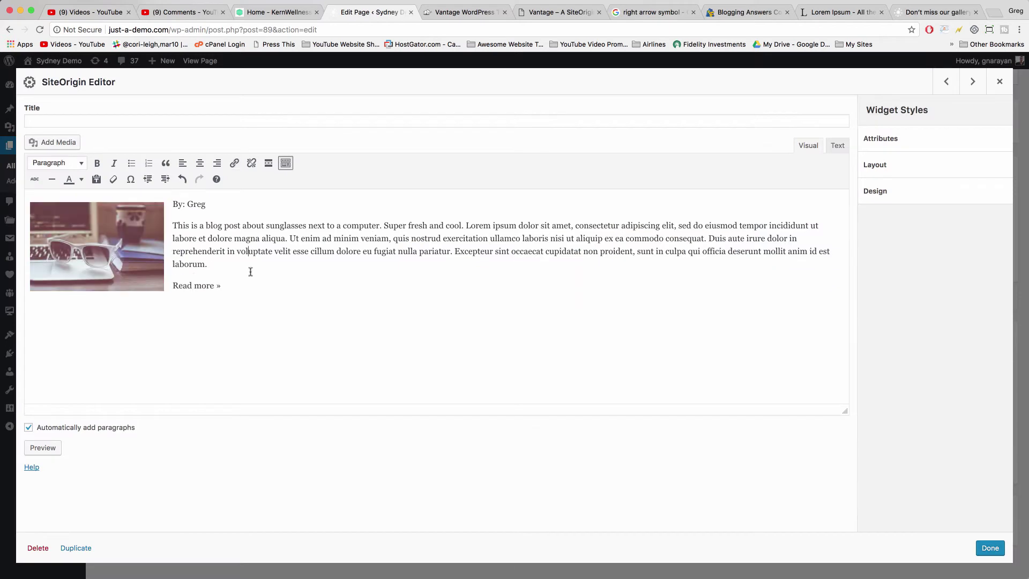
Step: Open the gallery post author's archive page and copy its URL
left_click(838, 147)
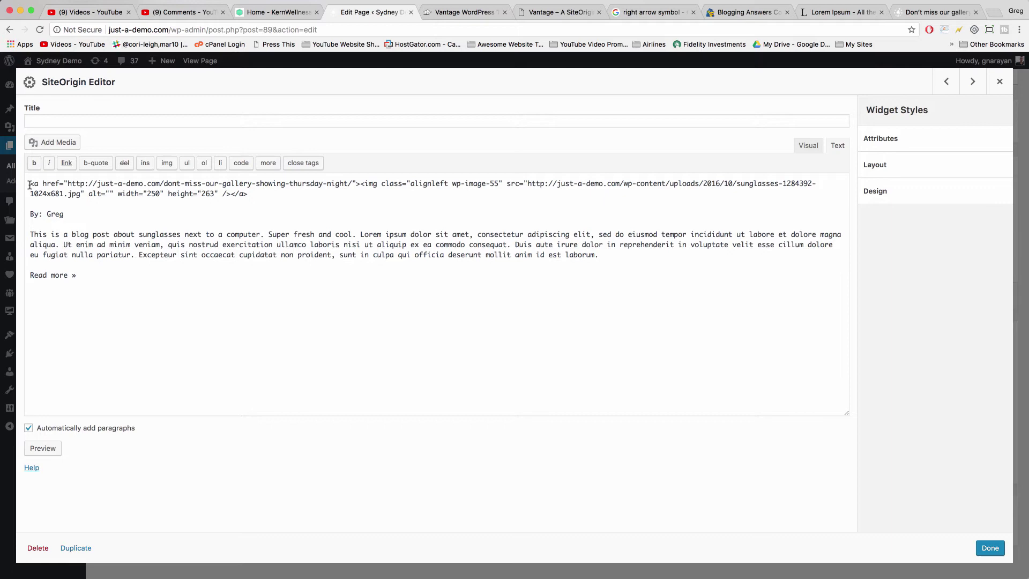
left_click_drag(29, 185, 255, 195)
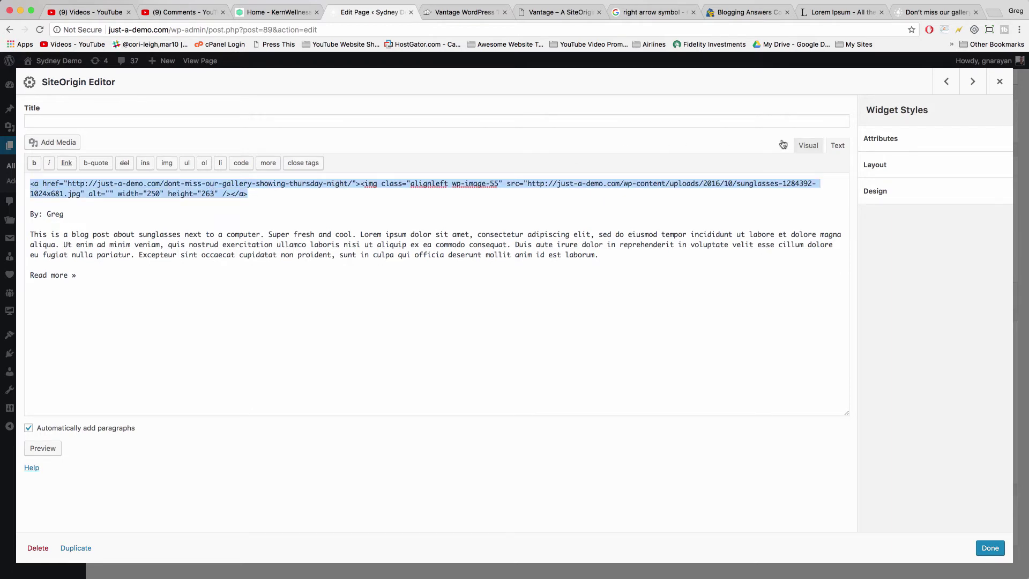
left_click(942, 6)
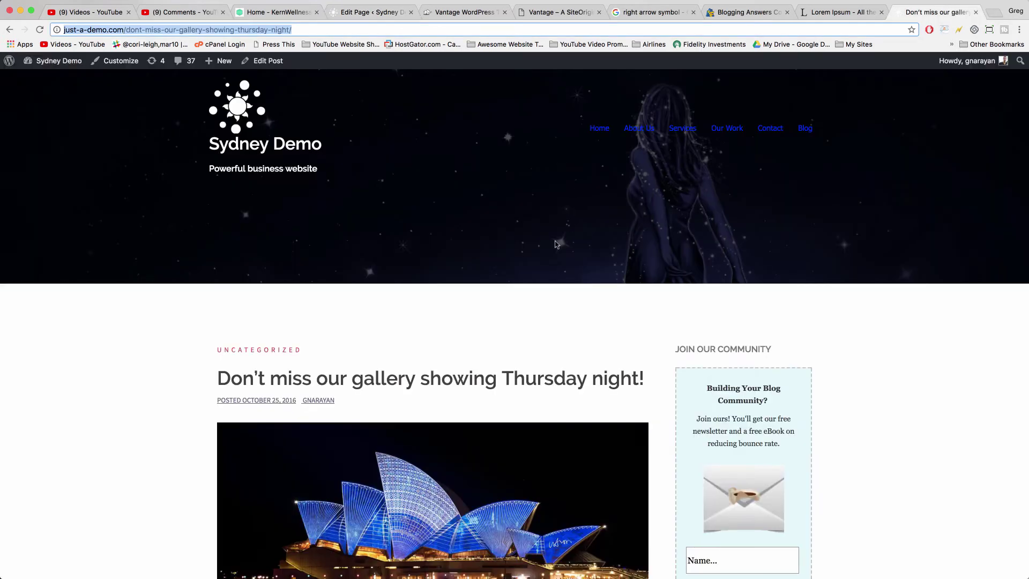
scroll(558, 252, "down", 6)
scroll(260, 198, "up", 4)
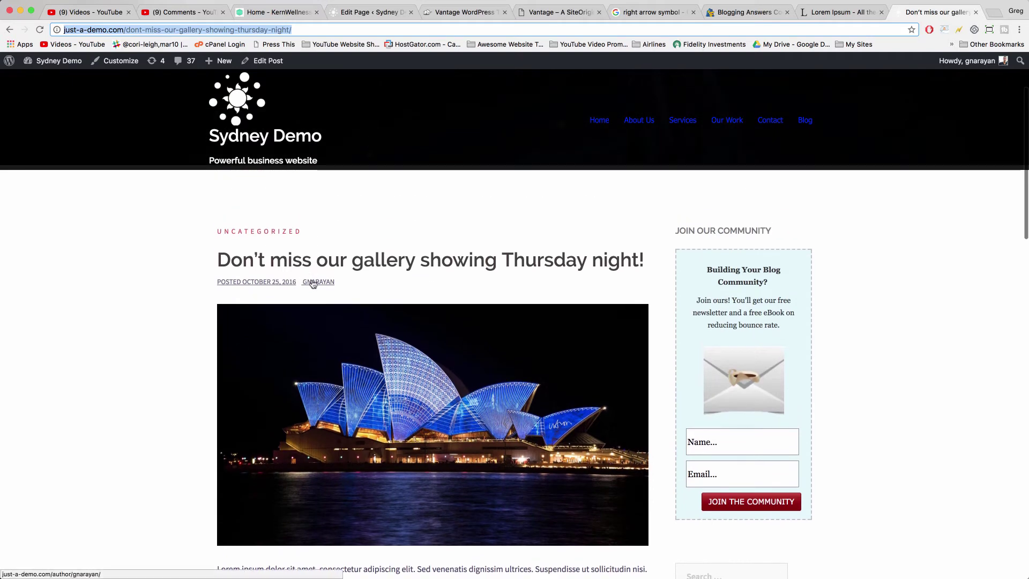
left_click(314, 282)
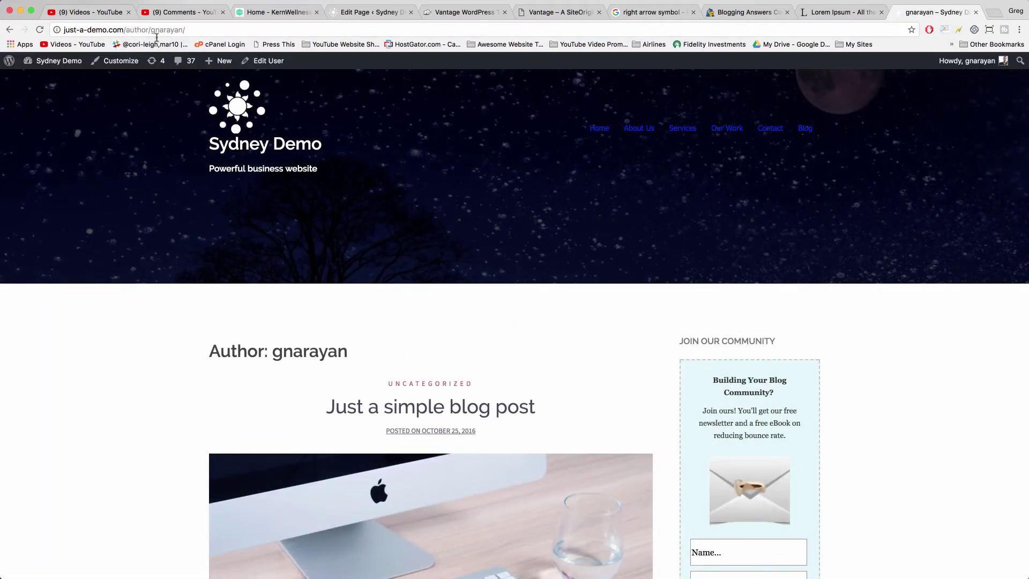
left_click(150, 30)
right_click(148, 30)
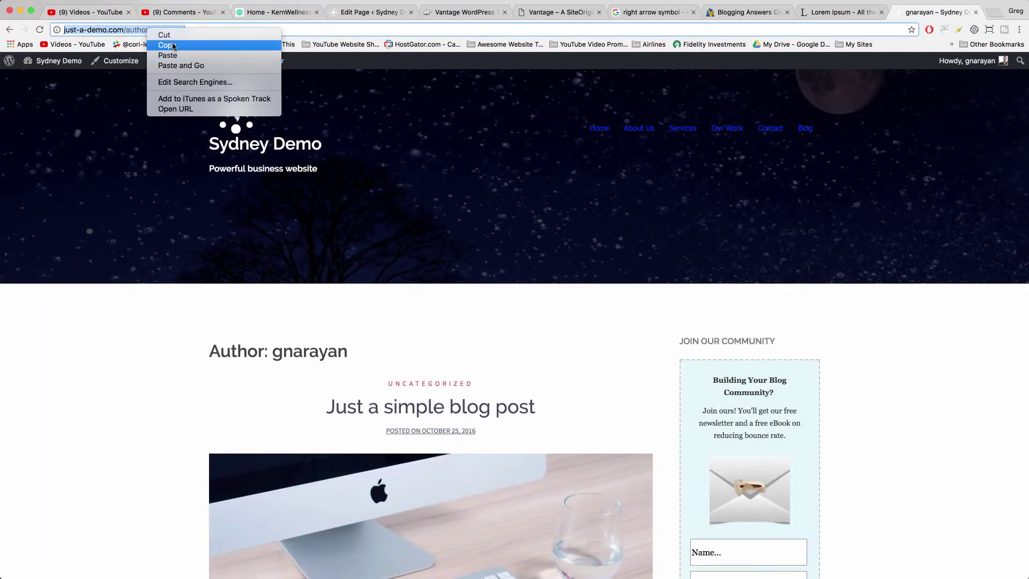
left_click(174, 46)
Step: Link the byline's author name to the copied author archive URL, then view that archive
left_click(370, 12)
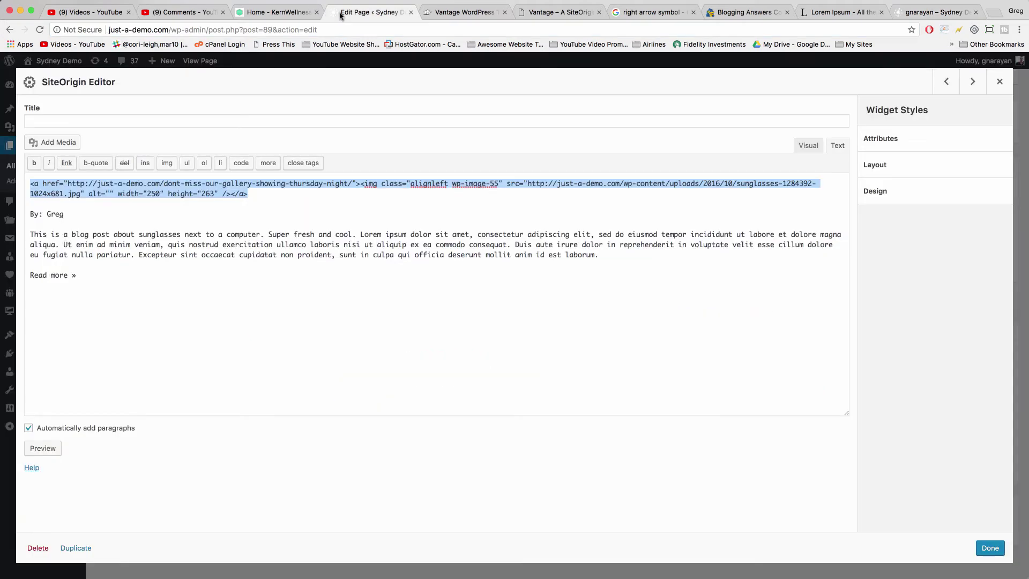
left_click(62, 224)
left_click_drag(64, 213, 48, 214)
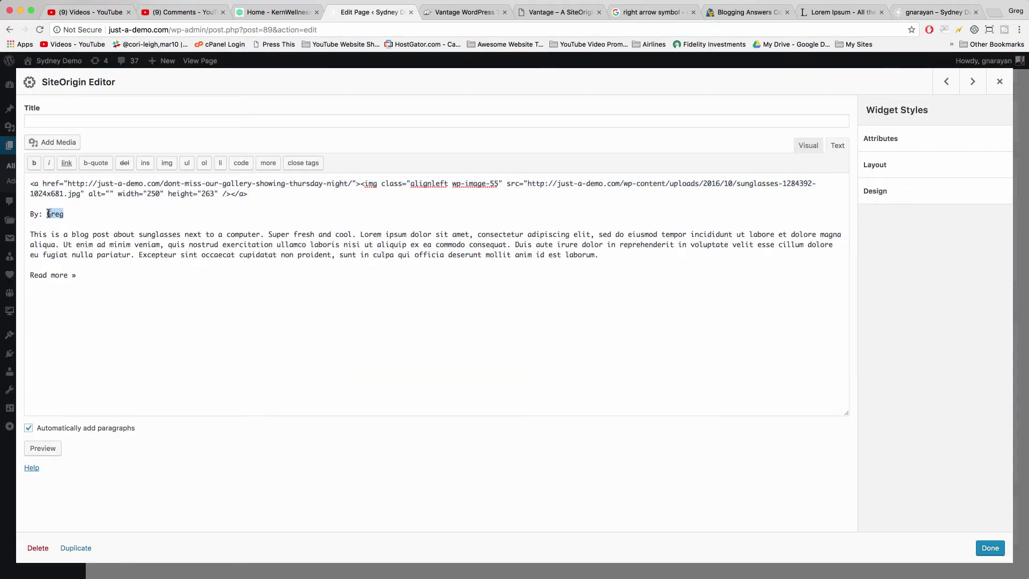
left_click(66, 163)
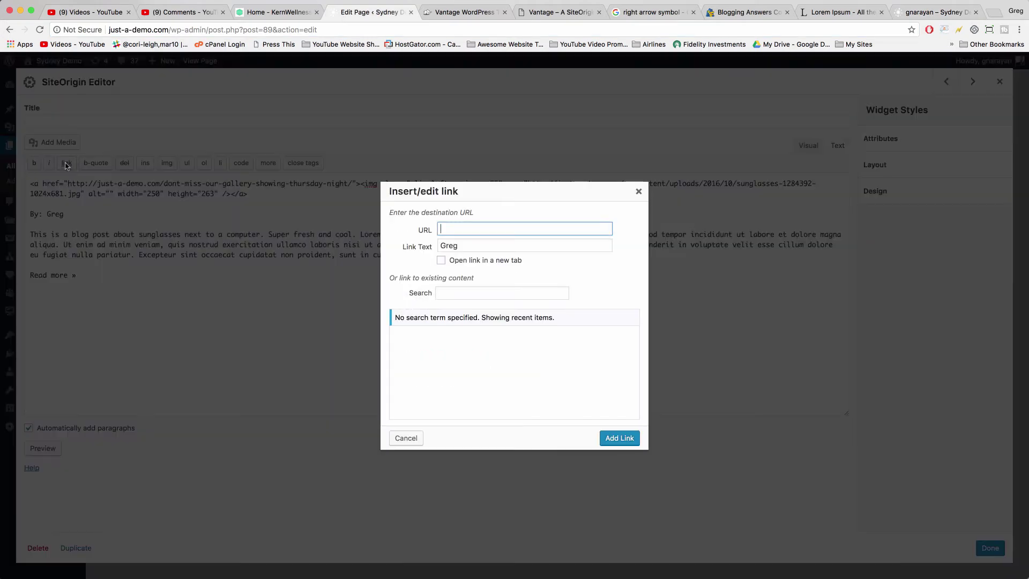
right_click(456, 224)
left_click(490, 277)
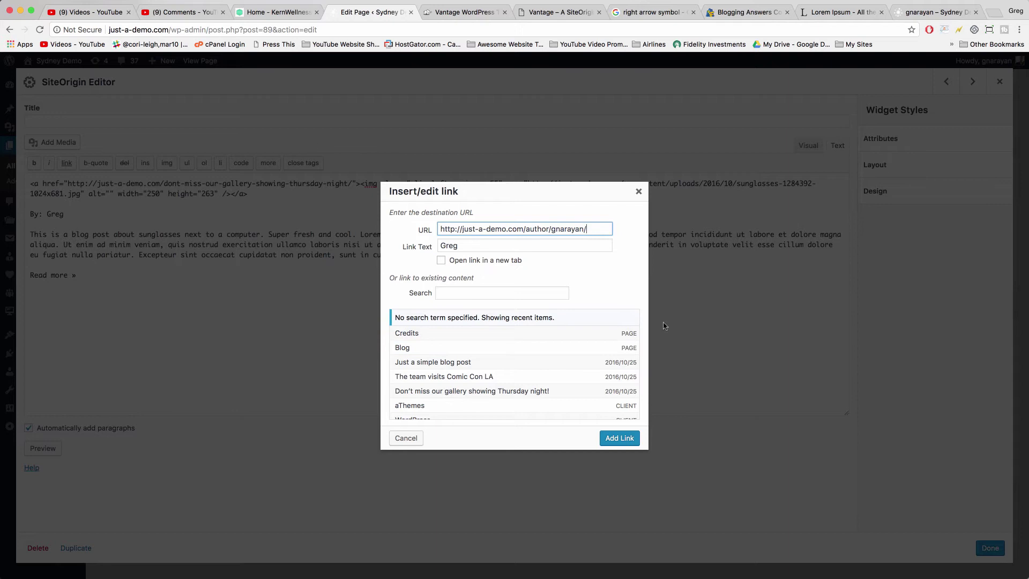
left_click(620, 440)
left_click(113, 254)
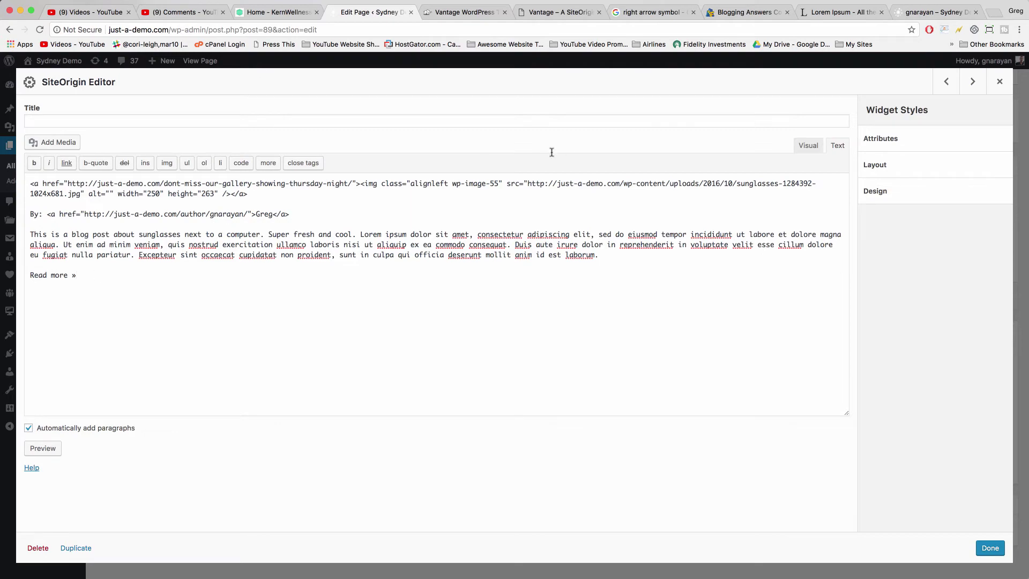
left_click(923, 12)
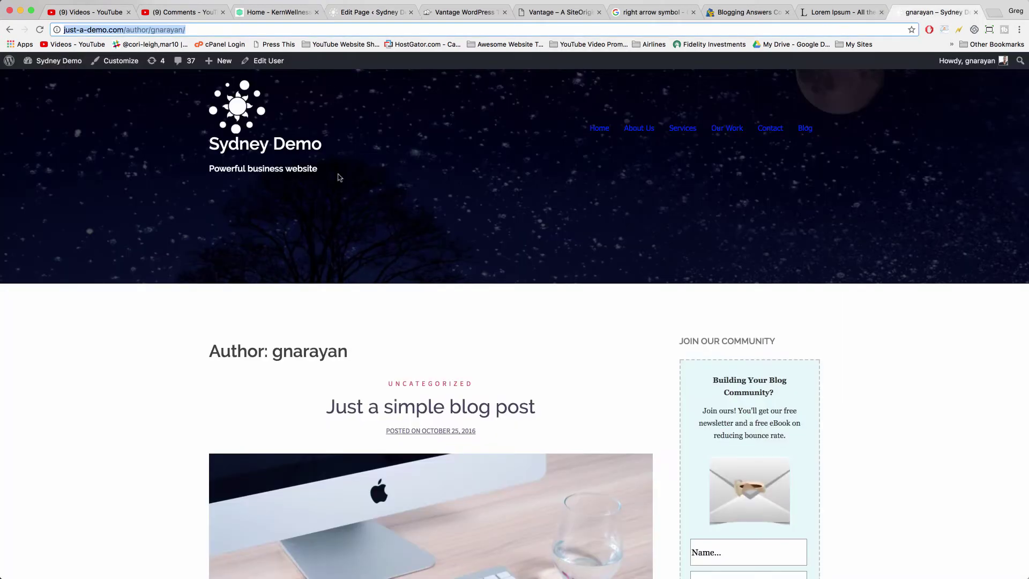
Step: From the author archive, open the gallery post and copy its URL
scroll(421, 456, "down", 20)
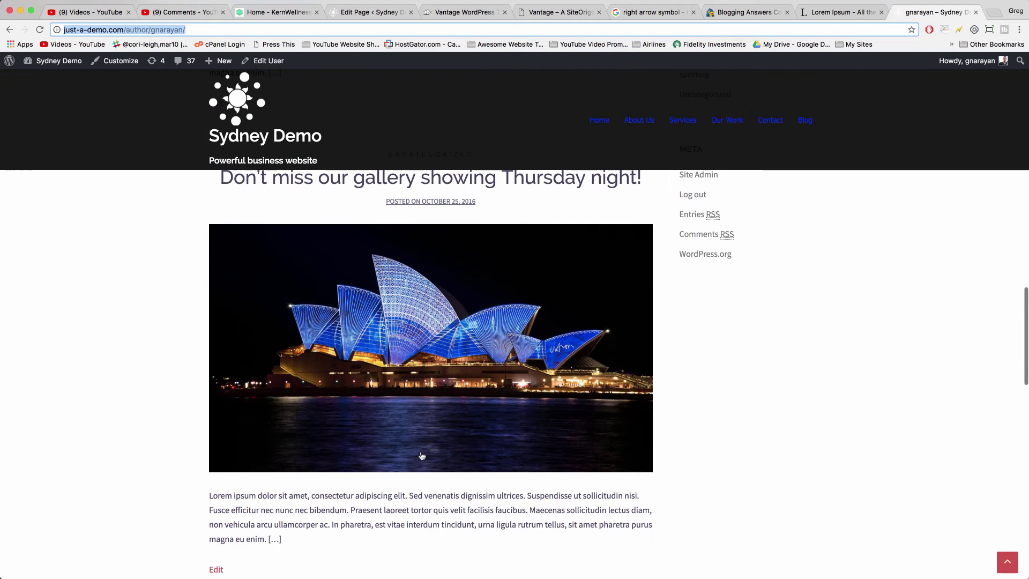
scroll(422, 456, "up", 3)
left_click(395, 288)
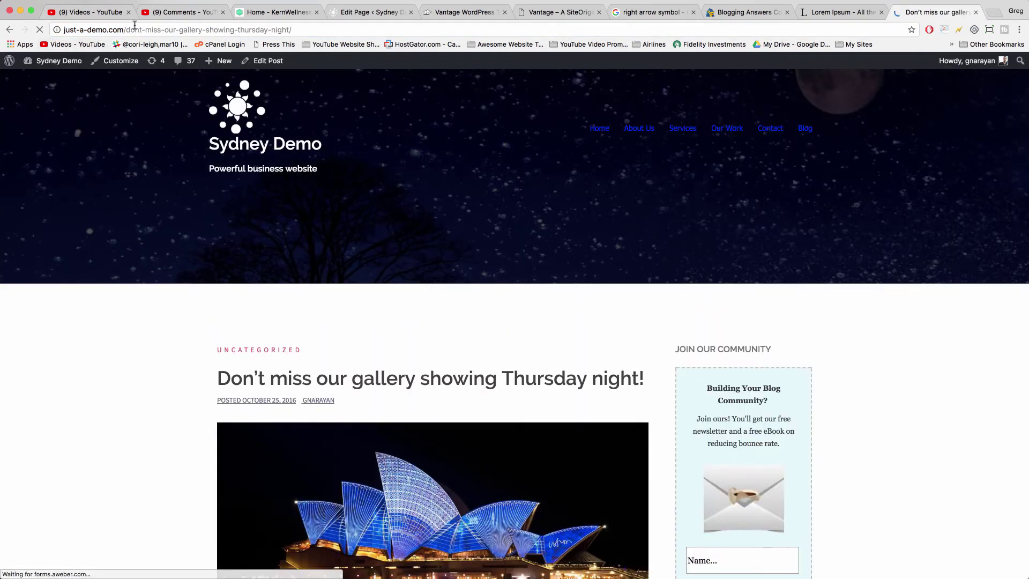
left_click(131, 30)
right_click(137, 26)
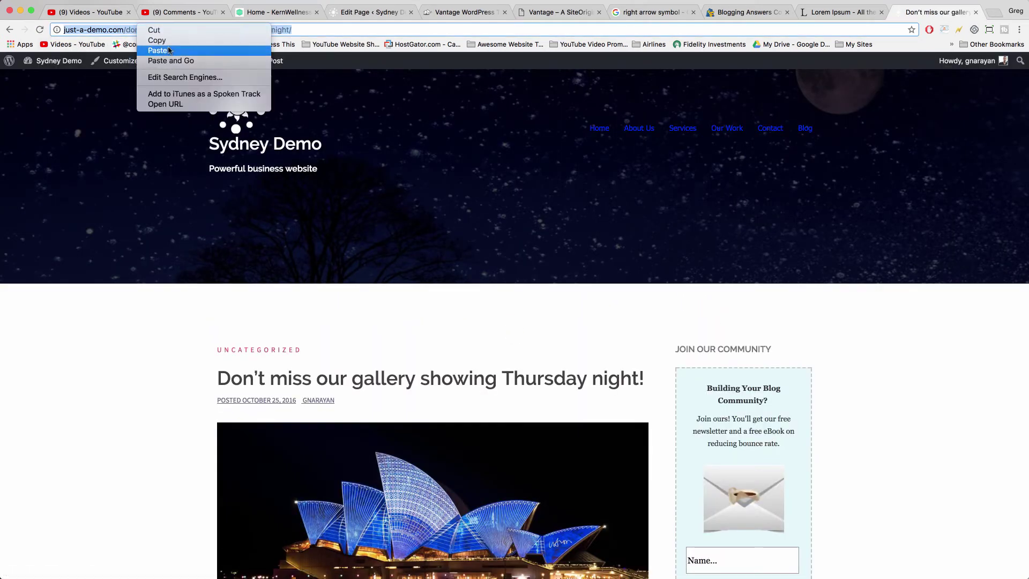
left_click(158, 40)
Step: Make 'Read more »' in the widget a link to the copied gallery post URL
left_click(360, 12)
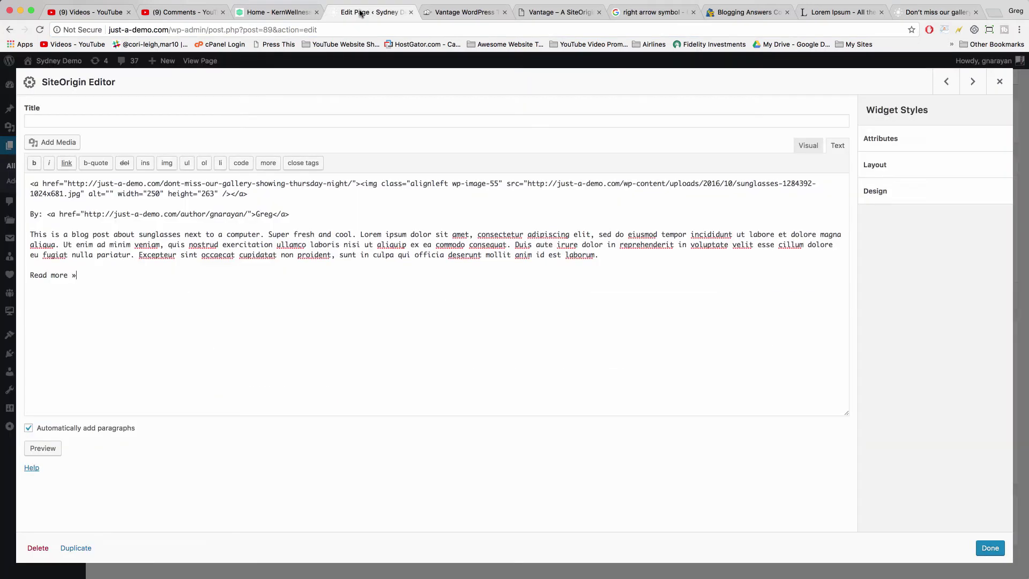
left_click_drag(79, 276, 29, 275)
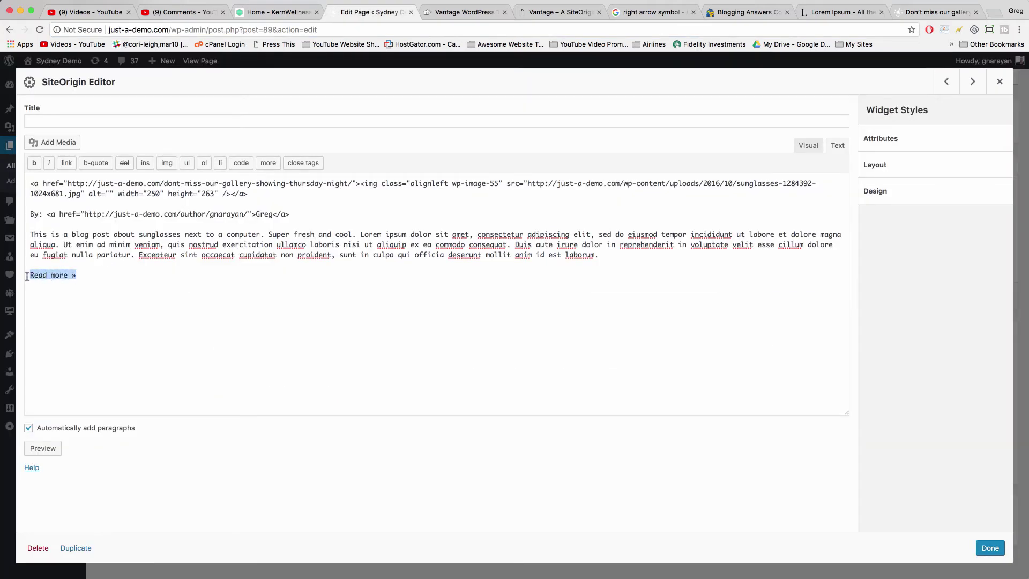
left_click(66, 163)
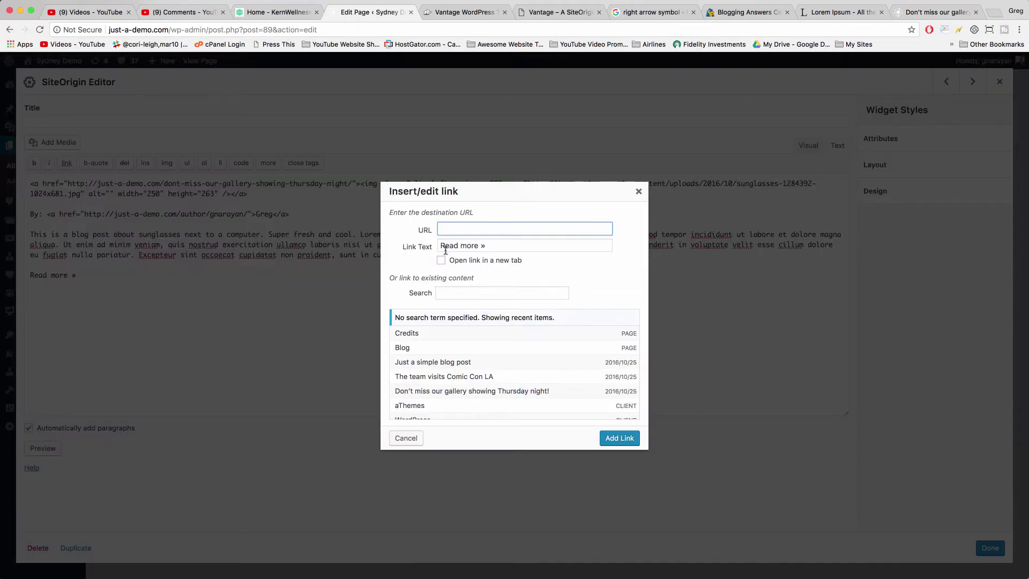
right_click(481, 229)
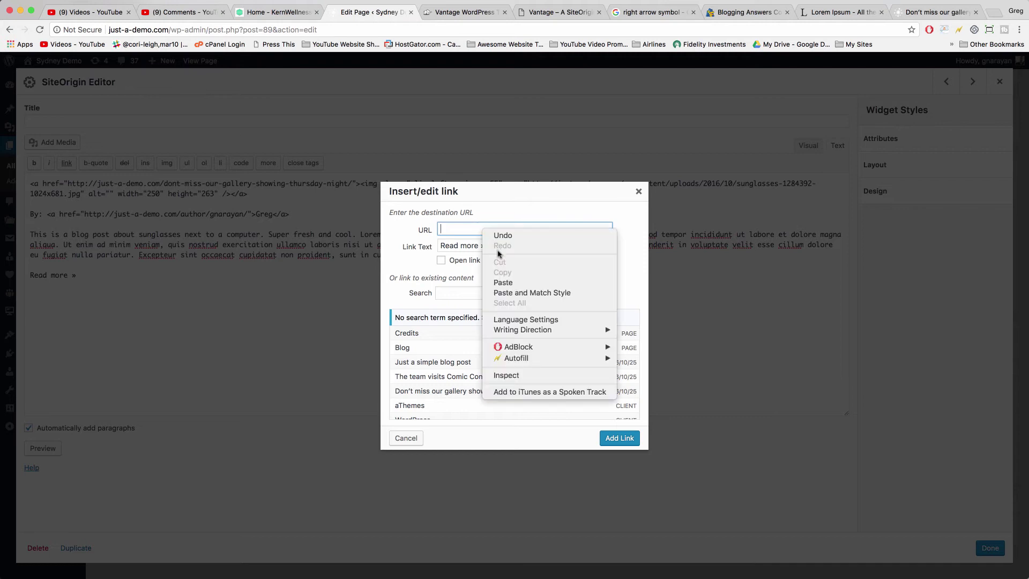
left_click(504, 283)
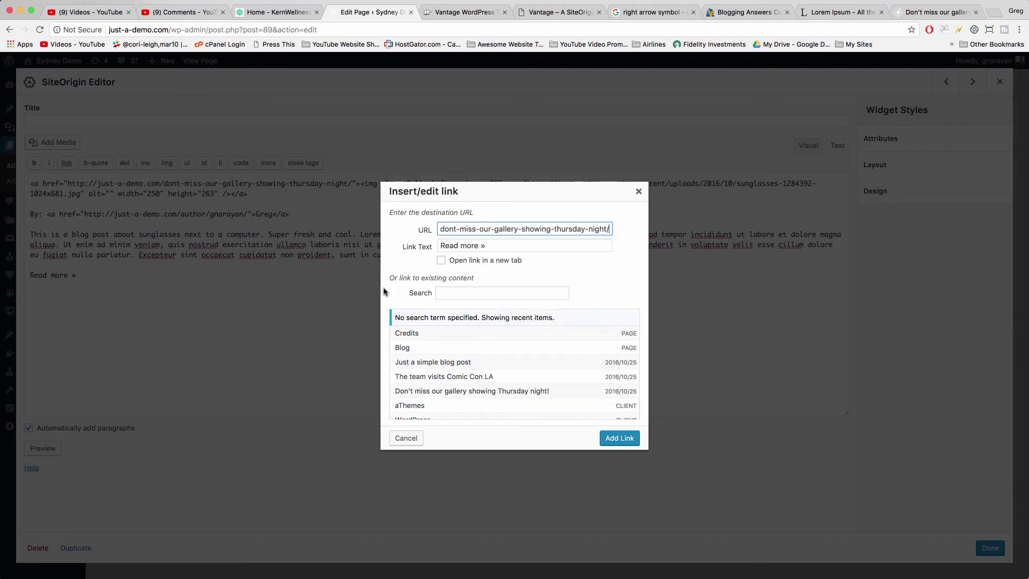
left_click(619, 439)
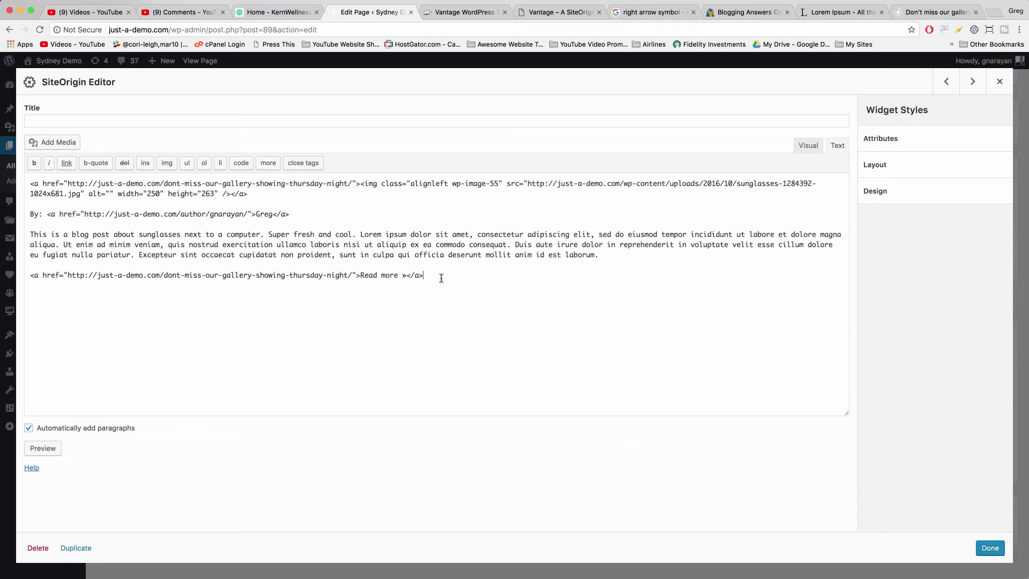
Step: Close the SiteOrigin widget editor and update the About Us page
left_click(612, 246)
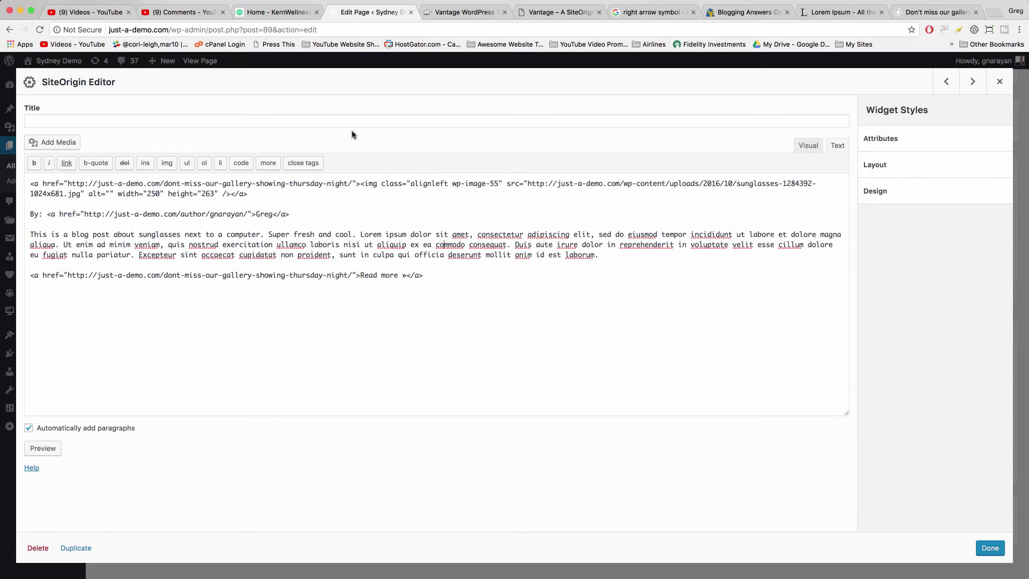
left_click(990, 548)
left_click(984, 294)
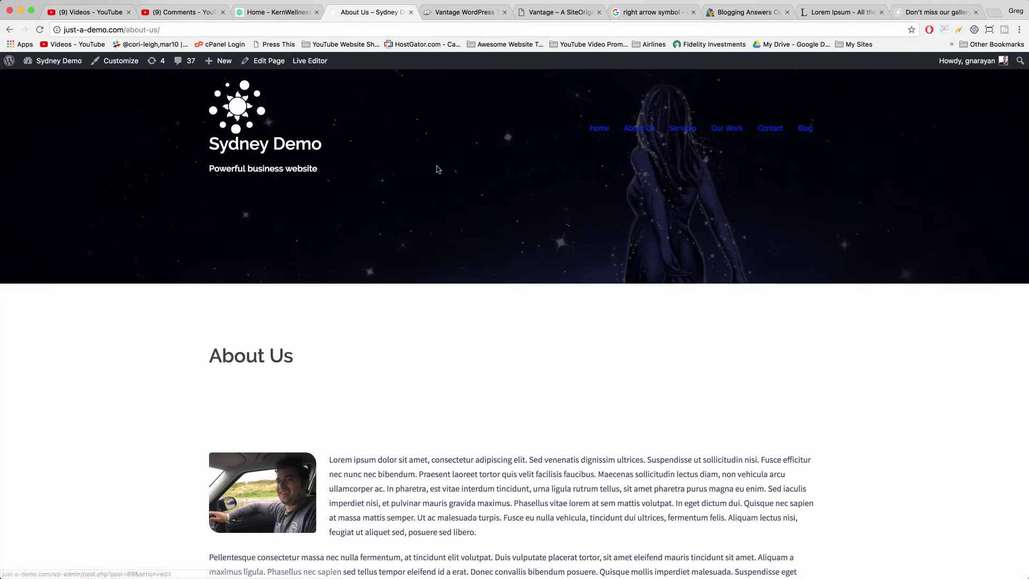
Step: Scroll the live About Us page to review the sunglasses post row and its snippet
scroll(436, 166, "down", 10)
scroll(440, 177, "down", 2)
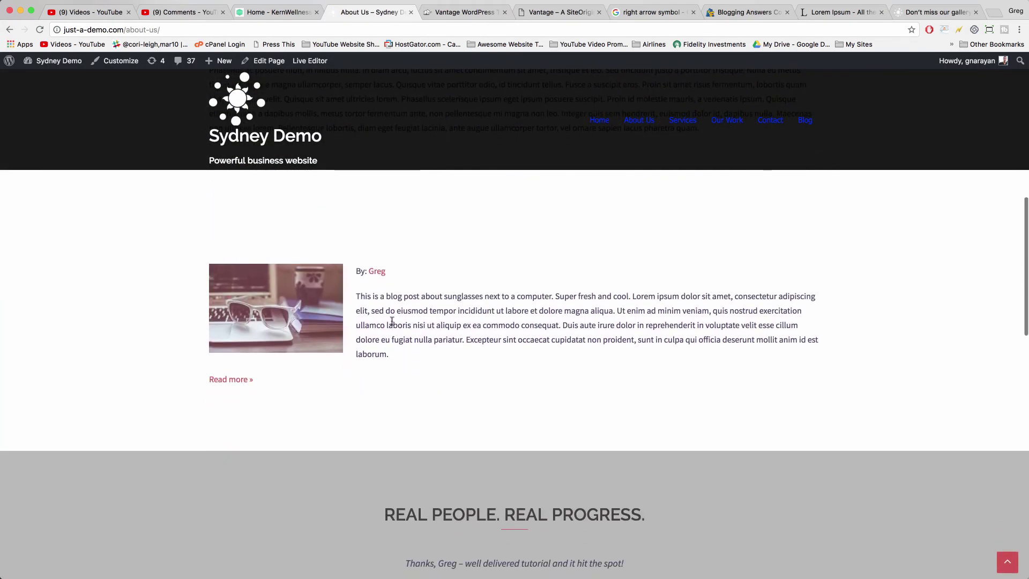
scroll(392, 300, "up", 1)
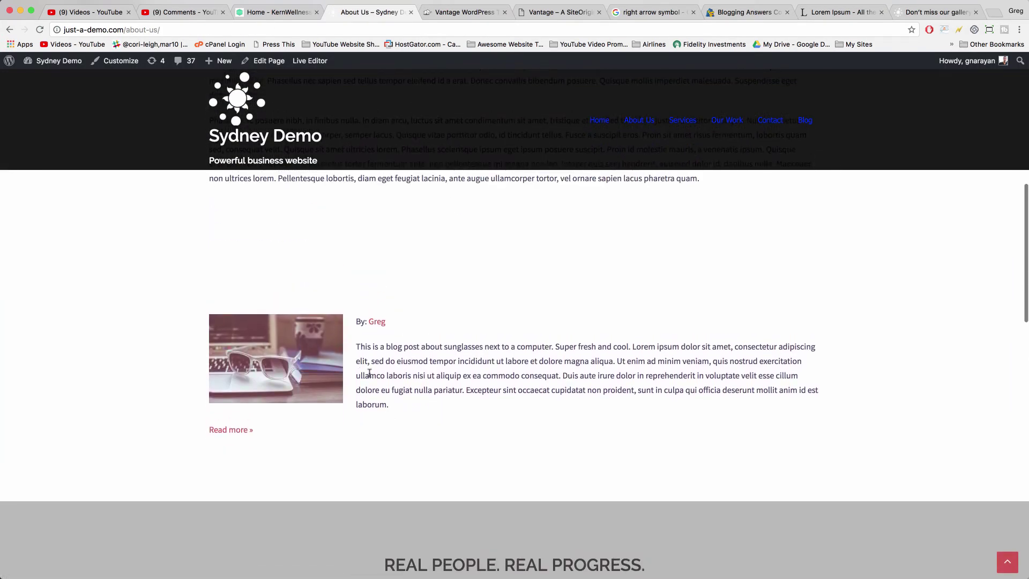
scroll(295, 414, "down", 3)
scroll(294, 415, "up", 3)
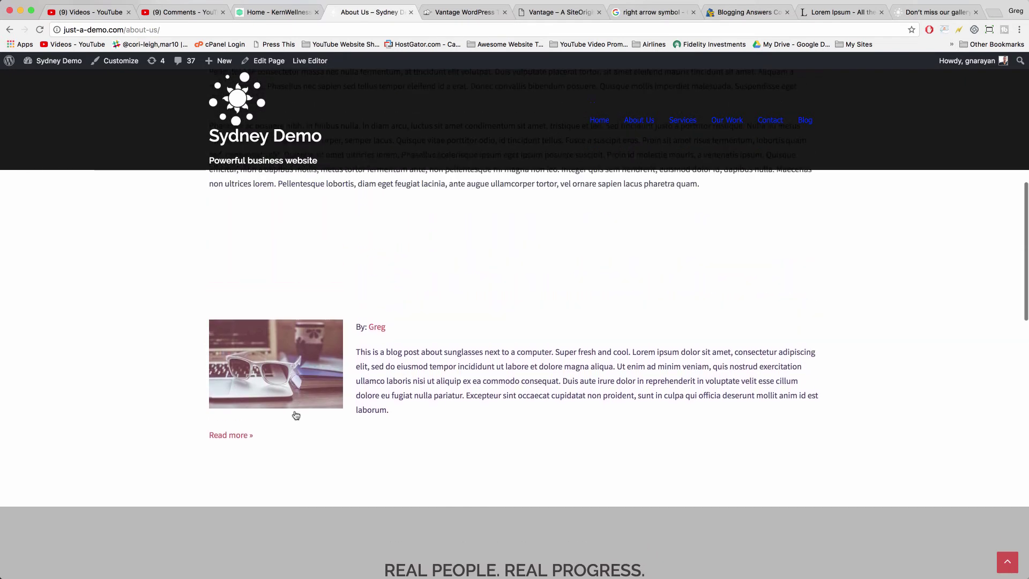
scroll(407, 375, "down", 1)
scroll(408, 369, "down", 1)
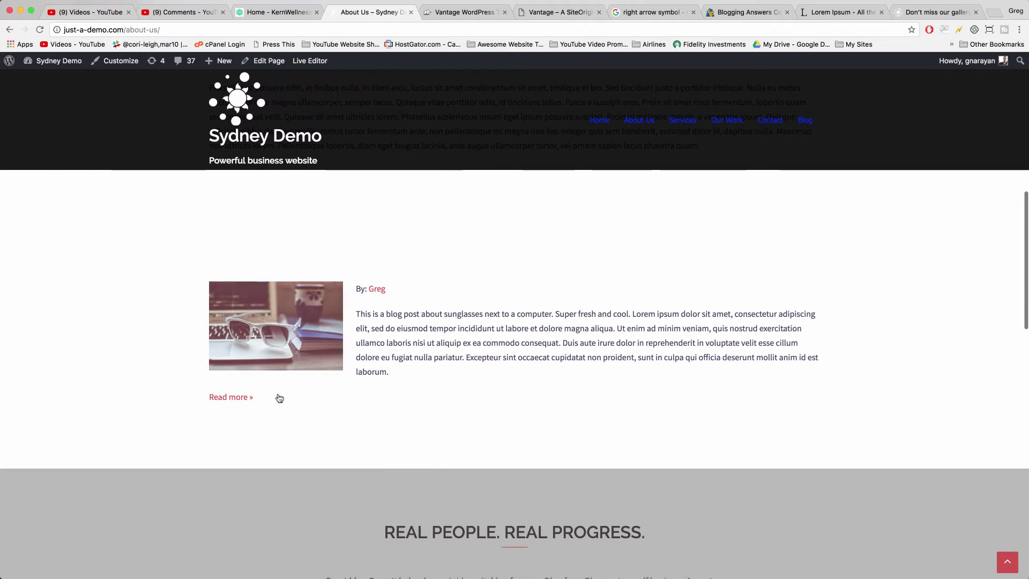
scroll(319, 216, "up", 3)
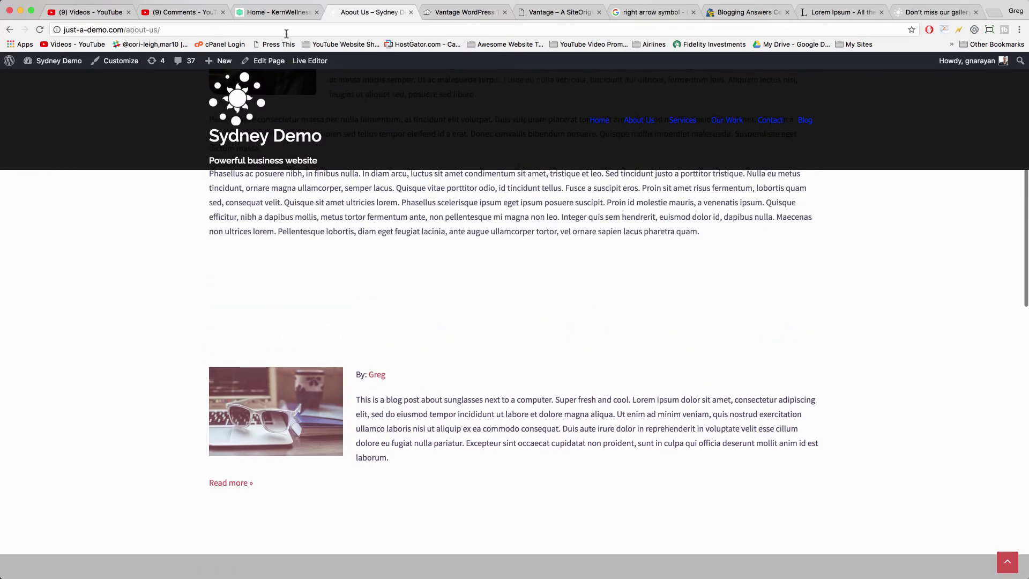
scroll(370, 268, "down", 3)
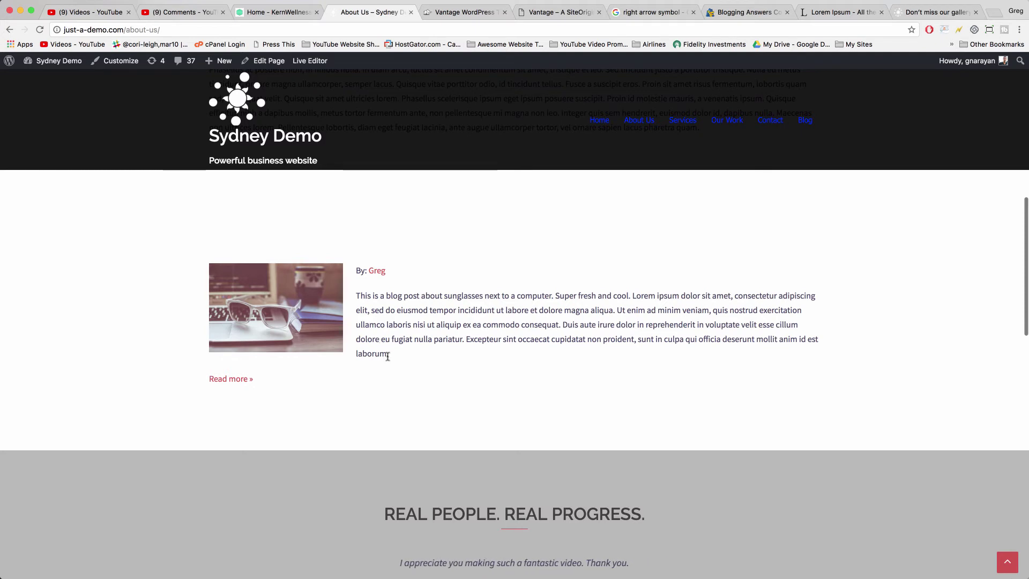
left_click_drag(388, 355, 562, 325)
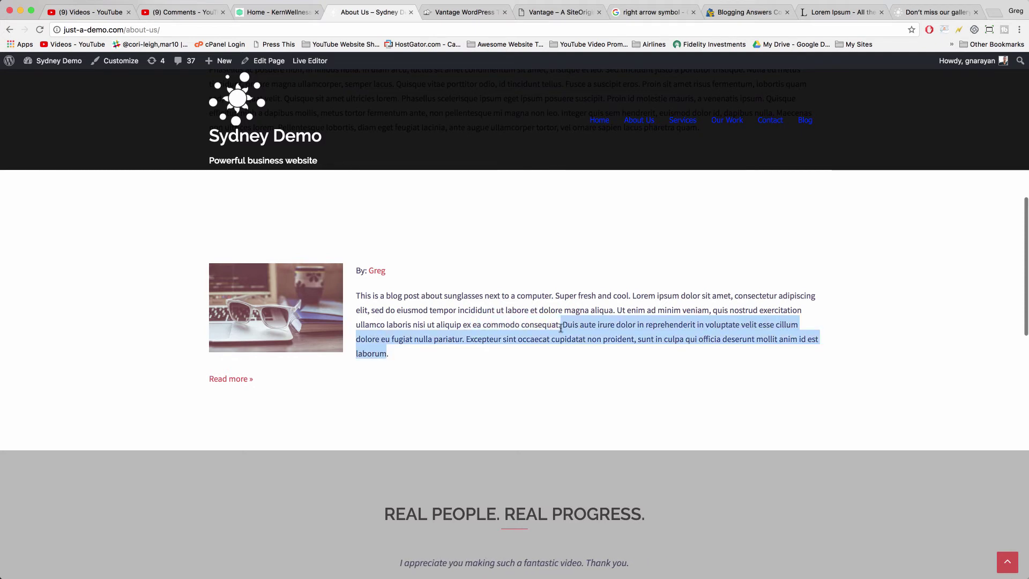
left_click(427, 355)
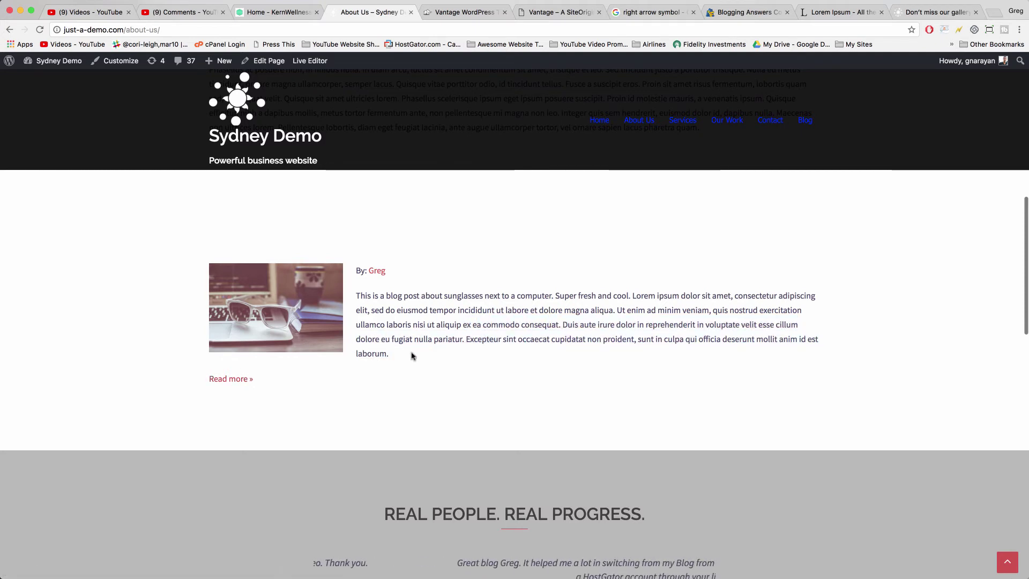
Step: Edit the second row's blog widget and delete the snippet's last sentence, 'Excepteur … laborum.'
left_click(266, 63)
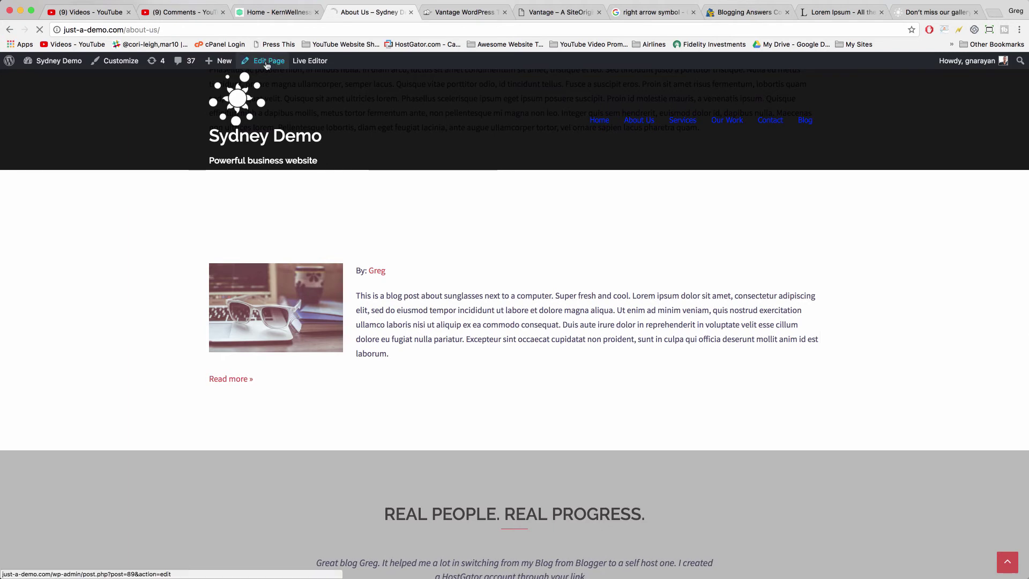
scroll(359, 261, "down", 1)
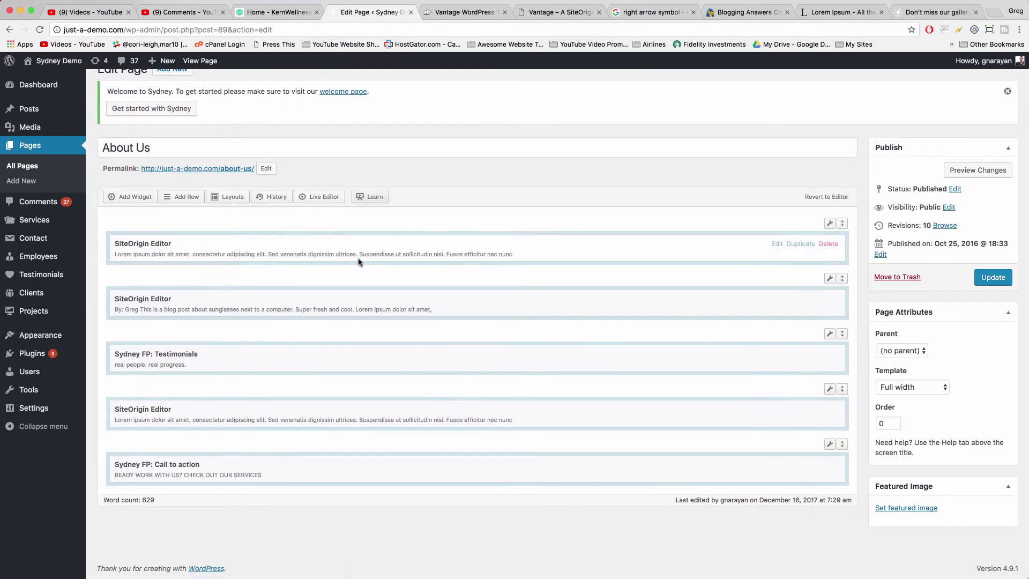
scroll(358, 261, "up", 1)
left_click(417, 304)
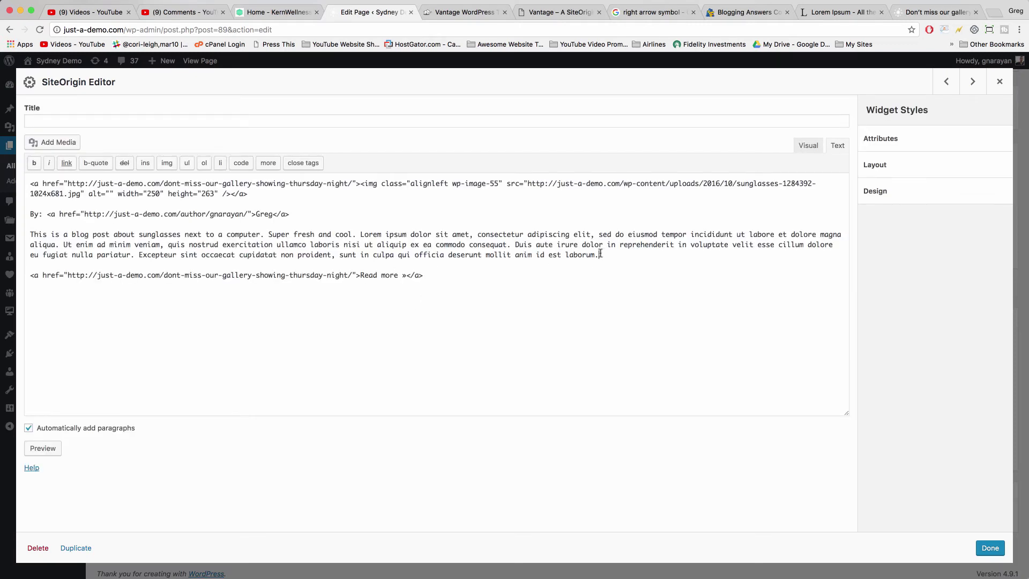
mouse_move(600, 254)
left_mouse_down()
mouse_move(520, 243)
mouse_move(167, 245)
mouse_move(600, 254)
left_mouse_up()
left_click(134, 255)
key("BackSpace")
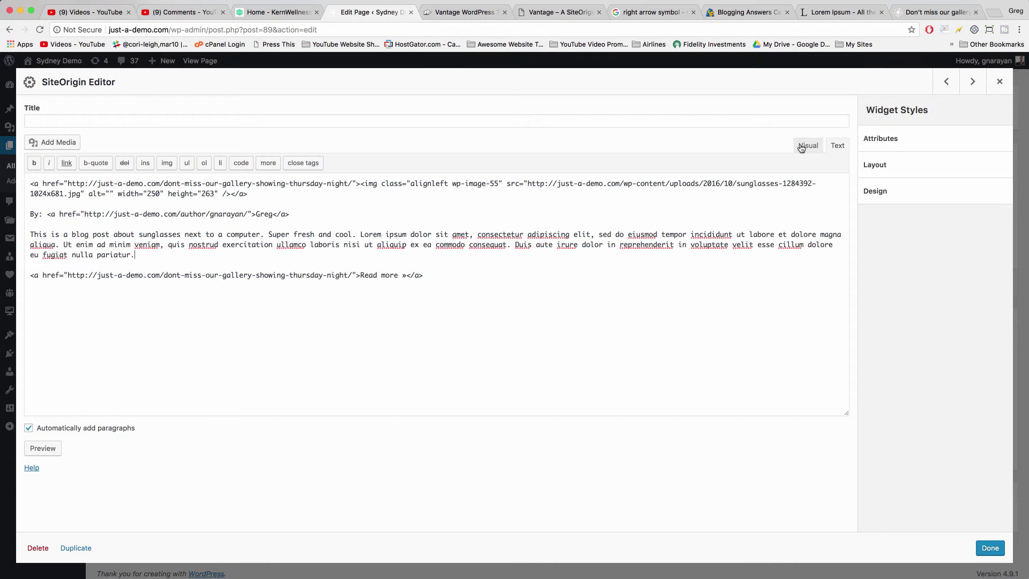
Step: Add 'This Blog Post Feature Was Made From Scratch' above the byline as a Heading 4
left_click(802, 148)
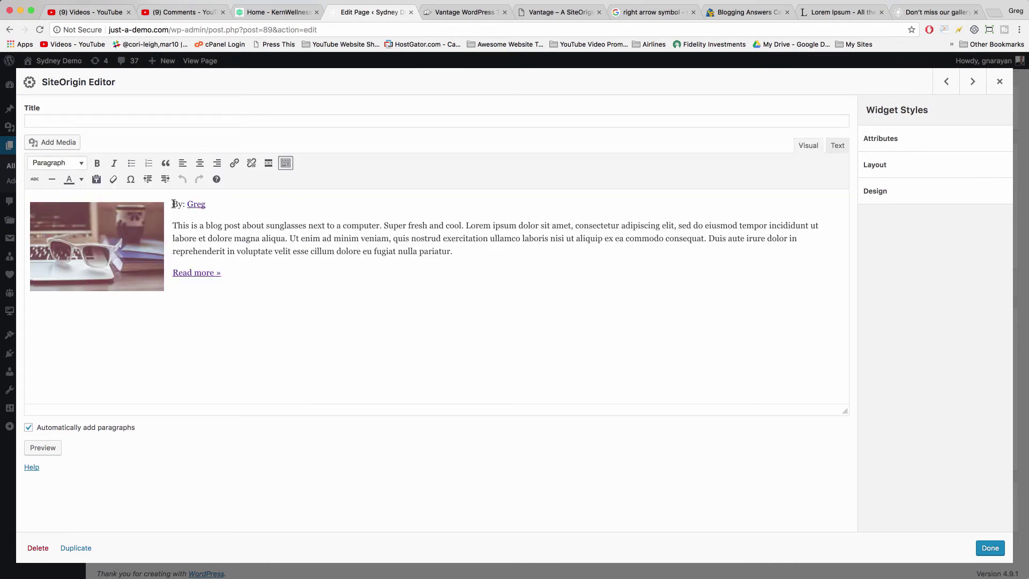
left_click(173, 204)
key("Return")
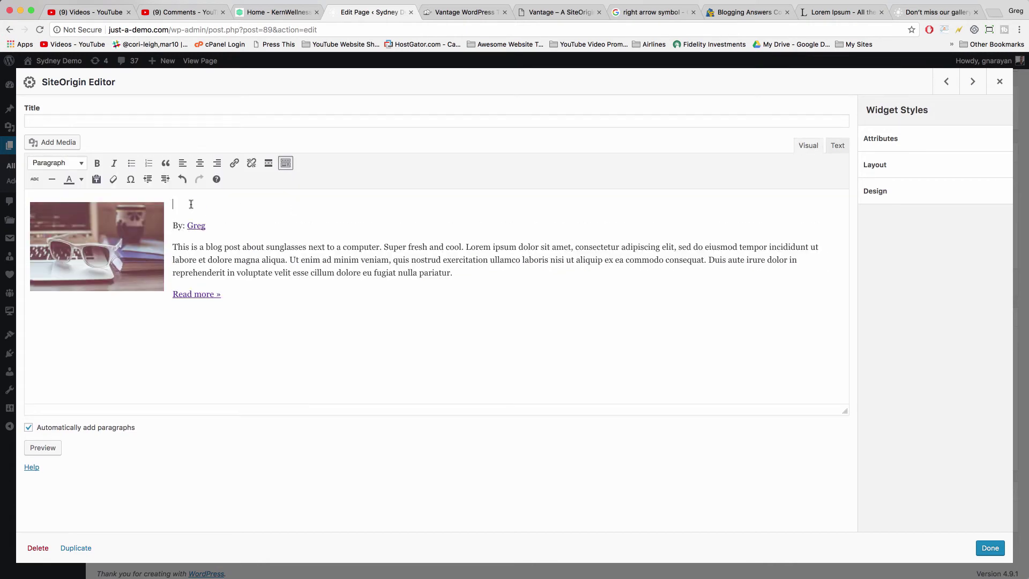
type("This Blog Post Feature Was Made From Scratch")
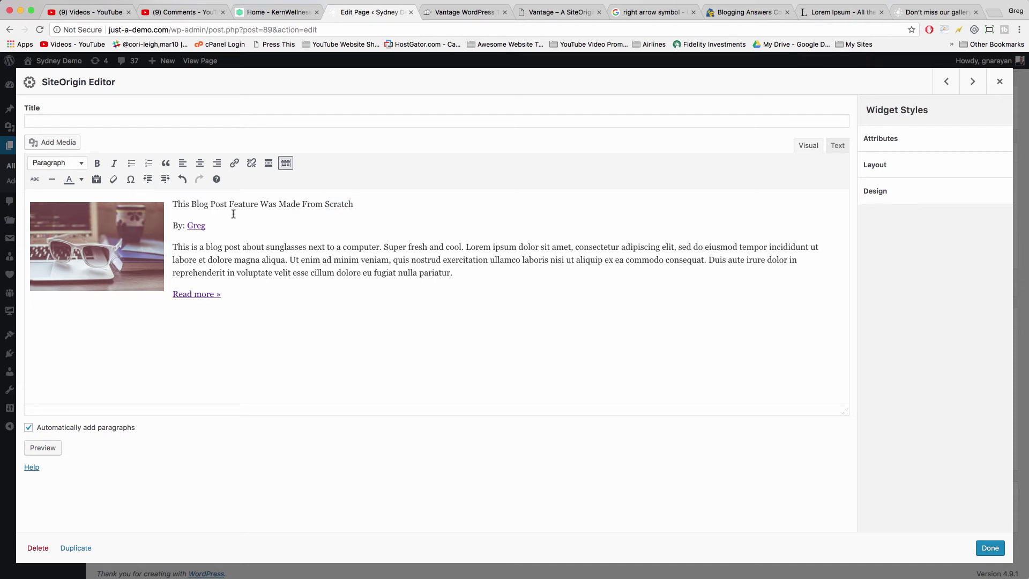
left_click_drag(354, 204, 170, 201)
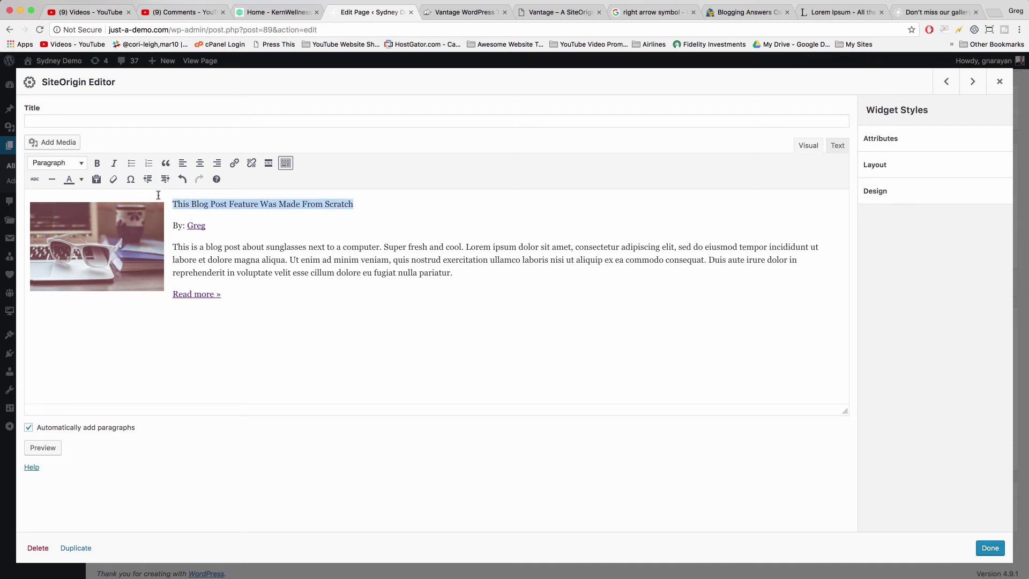
left_click(63, 164)
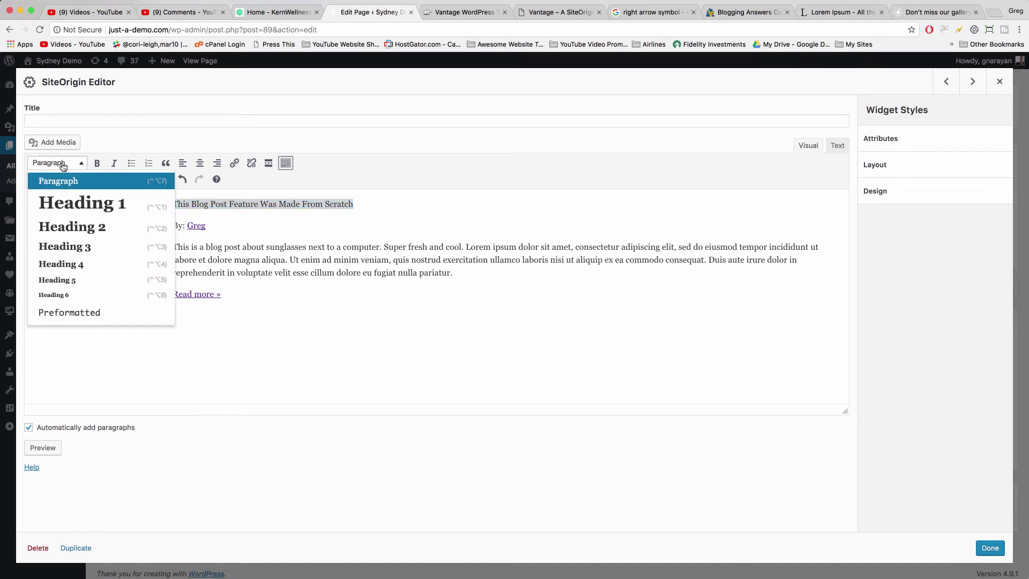
left_click(75, 263)
left_click(349, 223)
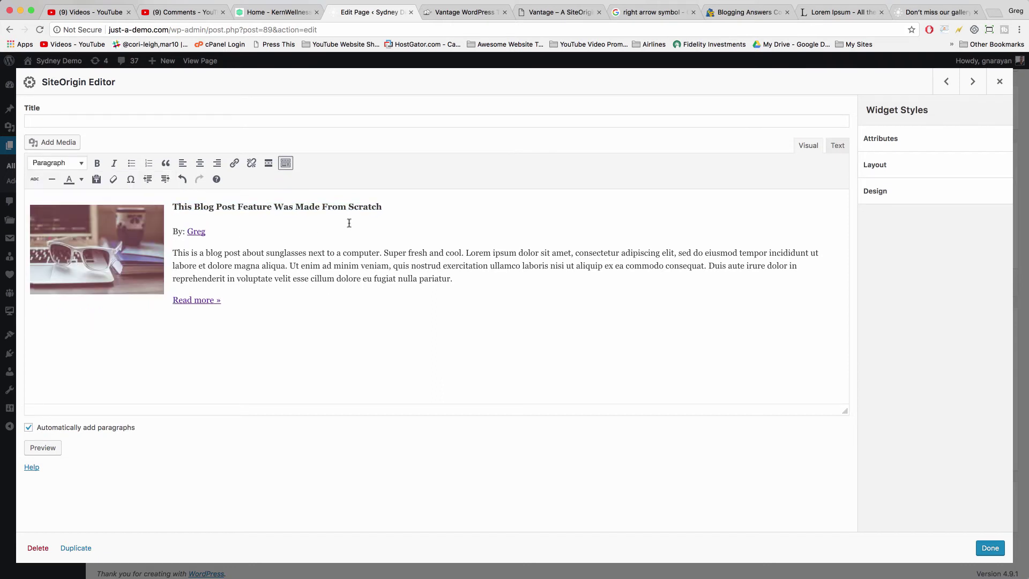
left_click(837, 147)
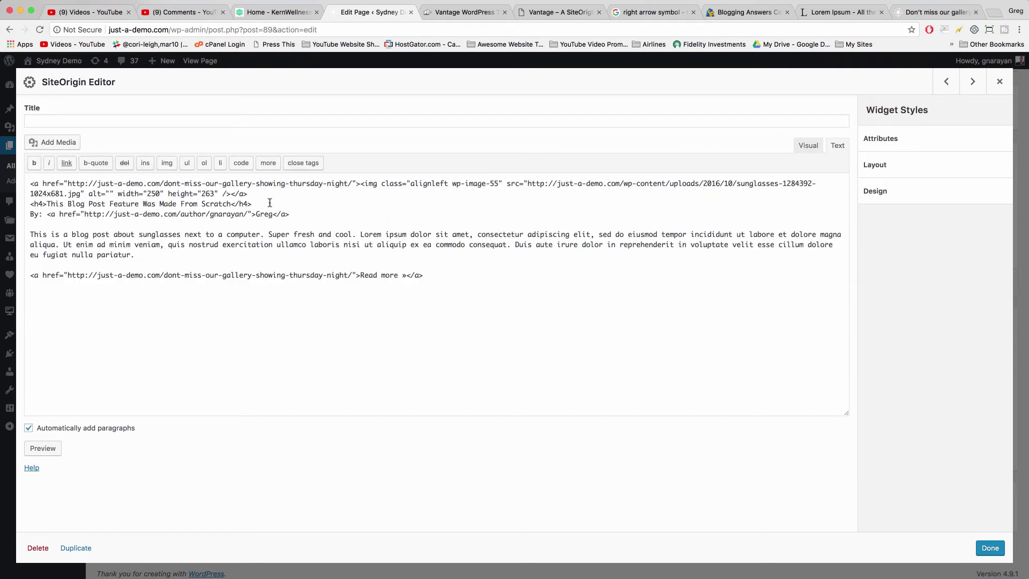
Step: Link the h4 title text to the pasted gallery post URL and return to Visual view
left_click_drag(68, 183, 350, 183)
key("super+c")
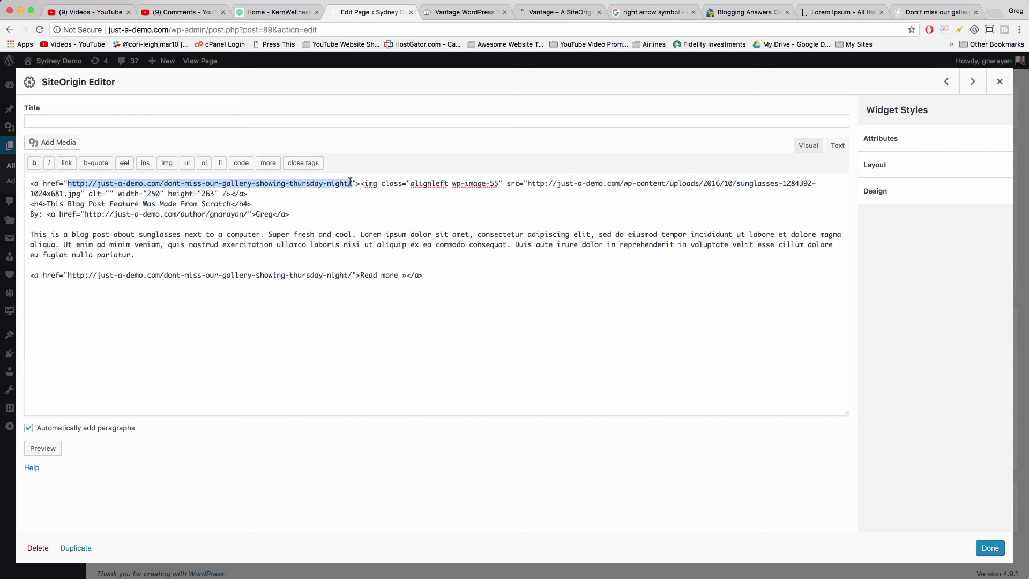
left_click(290, 220)
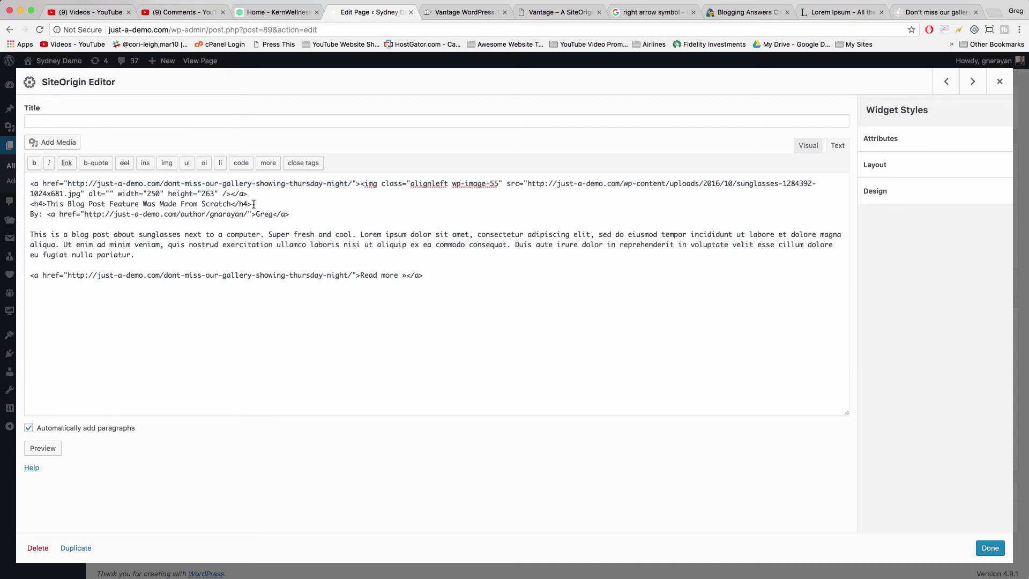
left_click_drag(231, 204, 44, 205)
left_click(66, 163)
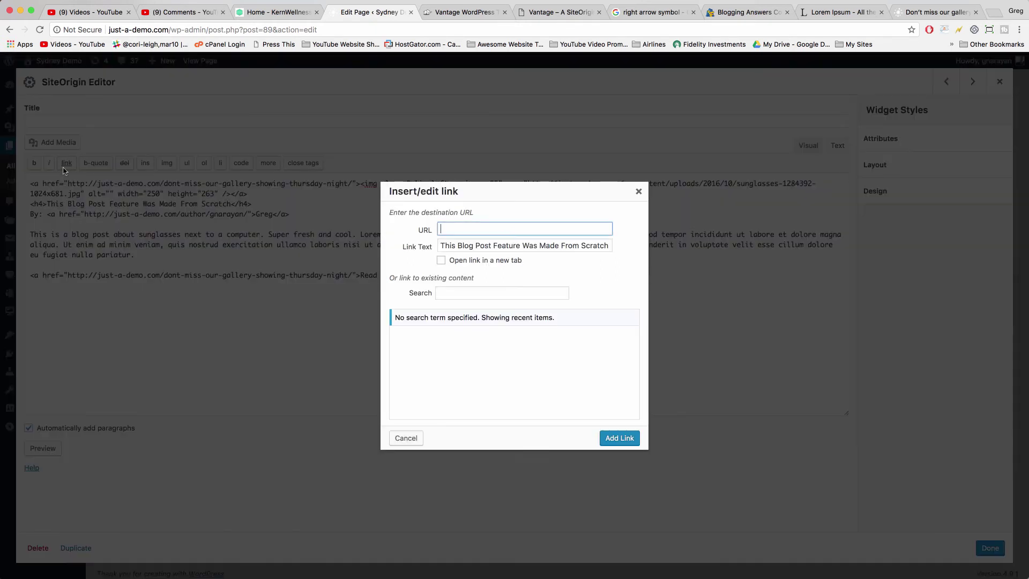
key("super+v")
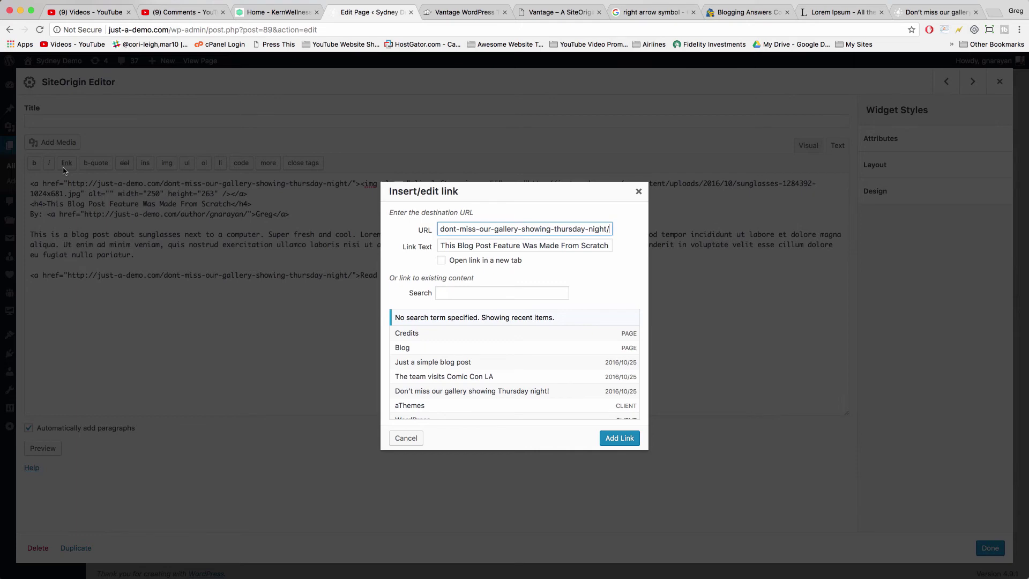
key("Return")
left_click(811, 146)
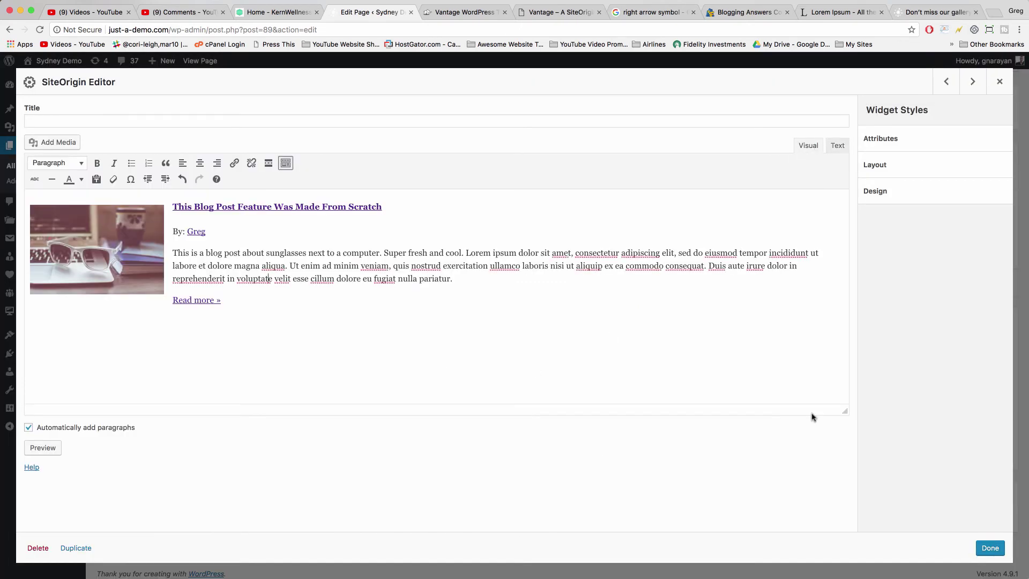
Step: Close the blog-post widget, duplicate its row twice, and update the About Us page
left_click(990, 548)
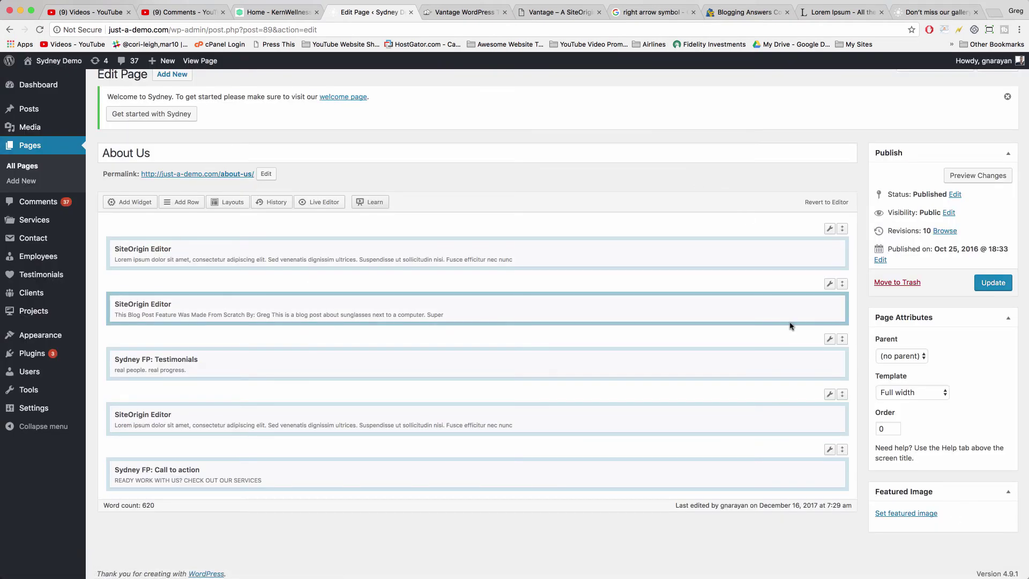
mouse_move(830, 284)
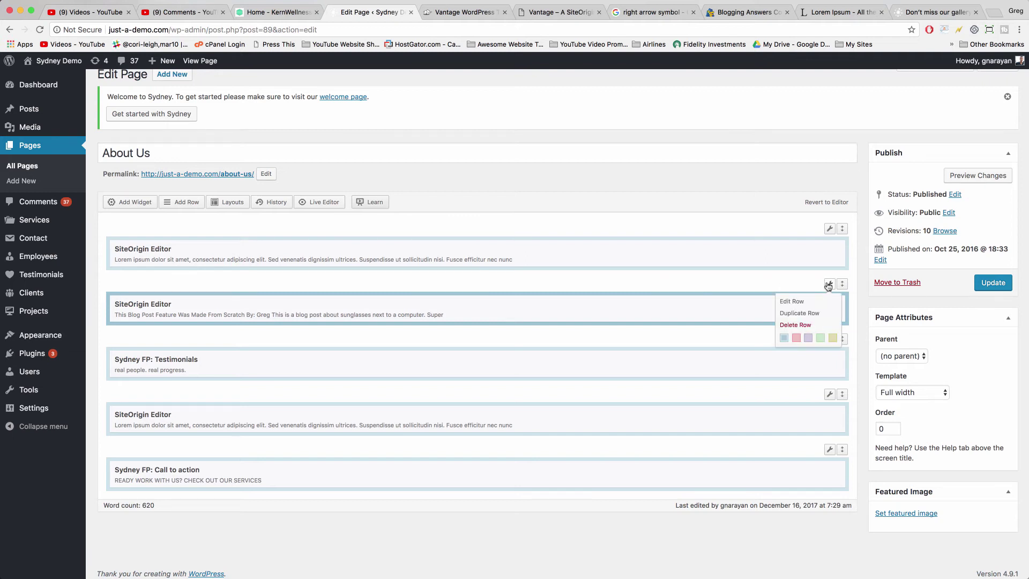
left_click(807, 313)
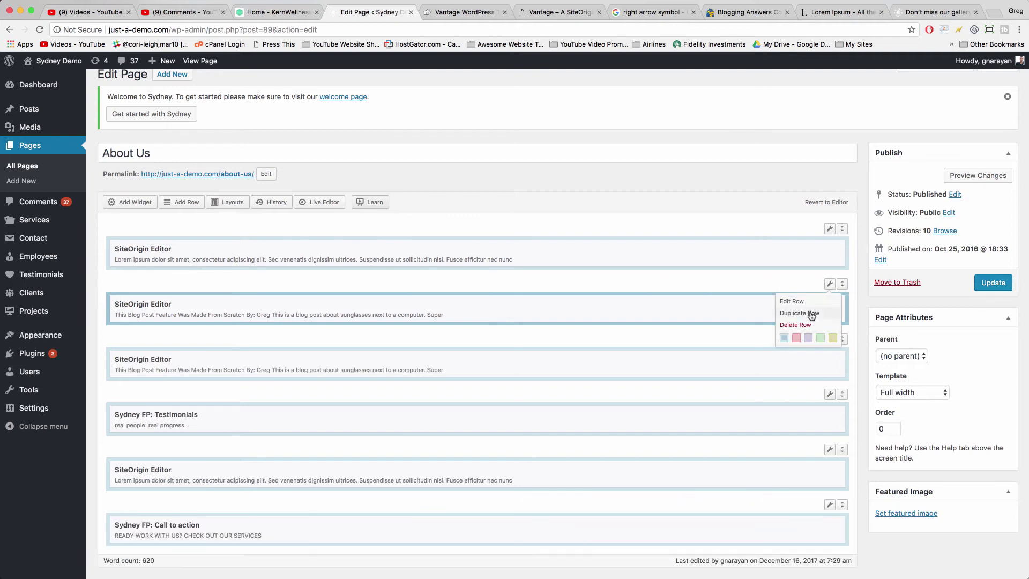
mouse_move(832, 285)
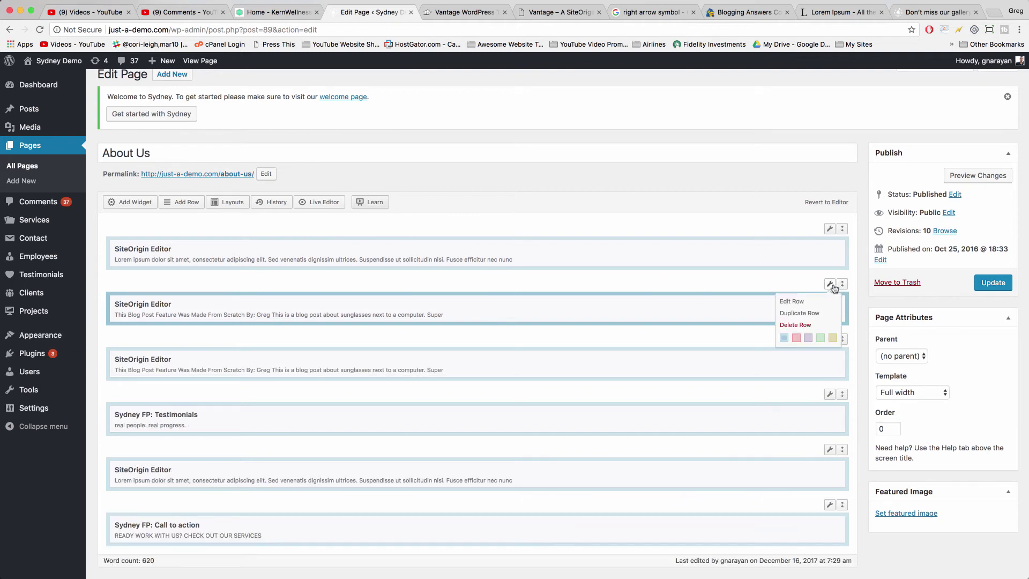
left_click(815, 314)
left_click(985, 288)
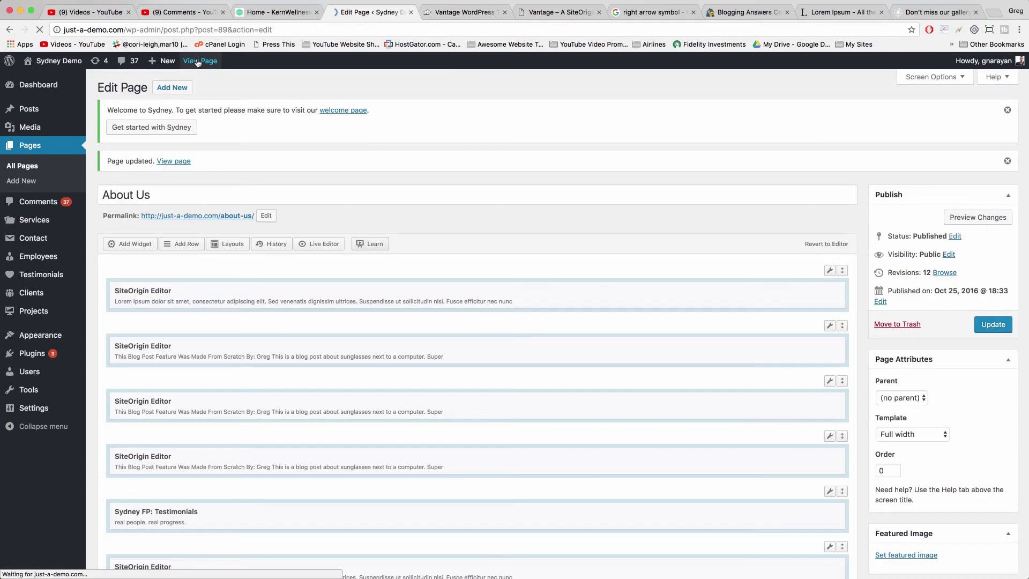
Step: Scroll through the live About Us page to review the repeated sunglasses blog-post rows
scroll(392, 124, "down", 9)
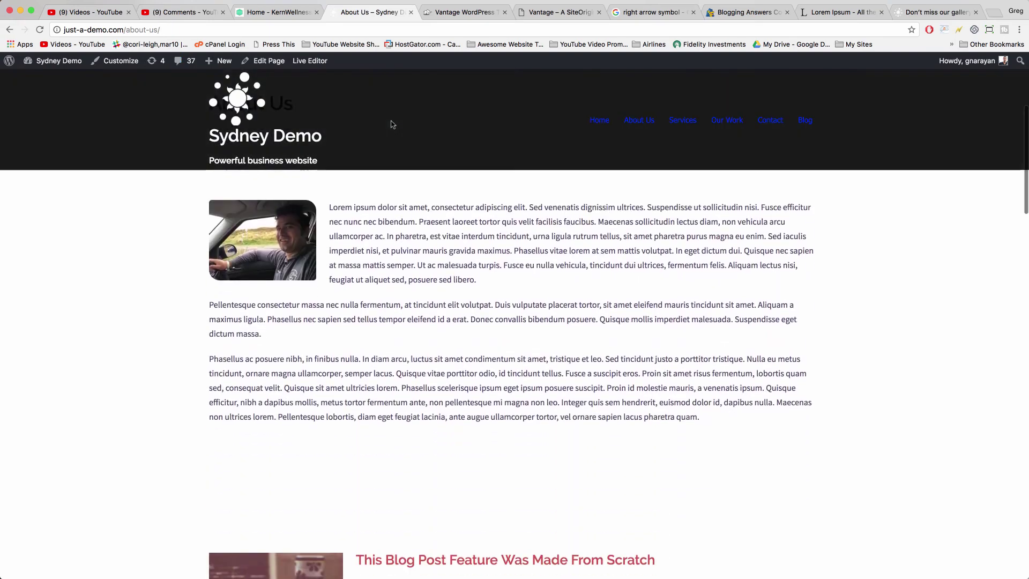
scroll(391, 124, "down", 3)
scroll(391, 125, "up", 4)
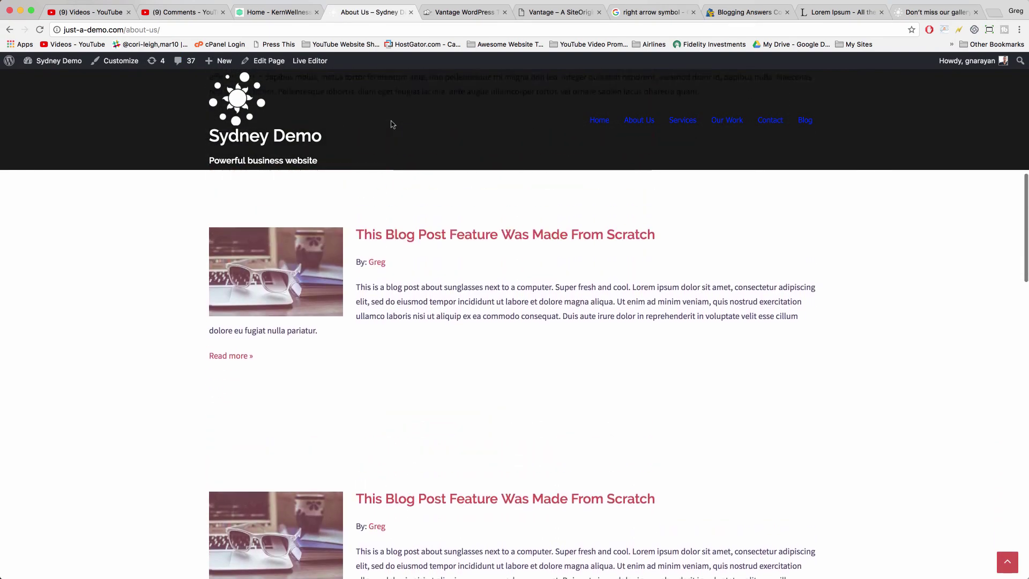
scroll(370, 459, "down", 3)
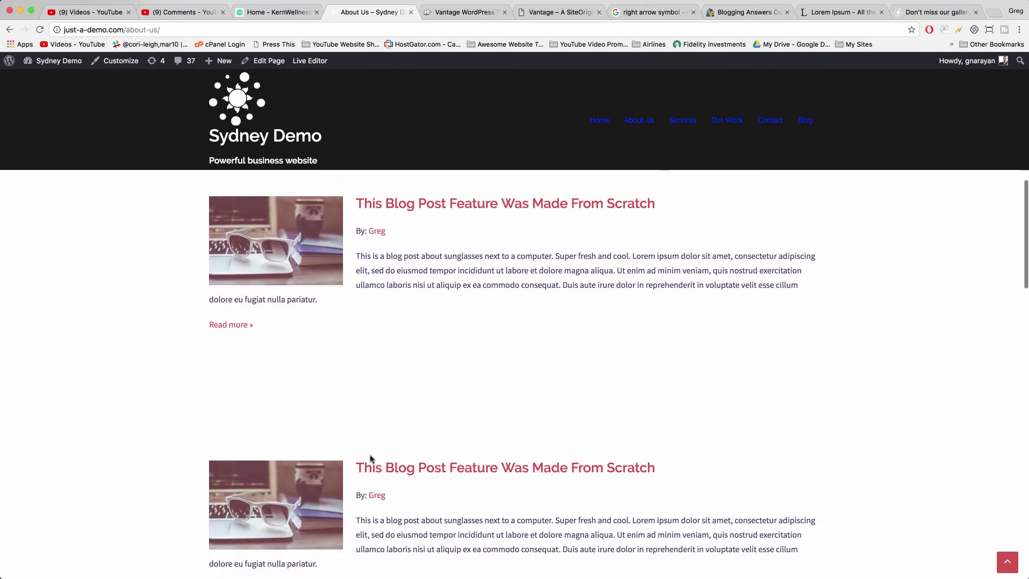
scroll(363, 370, "up", 2)
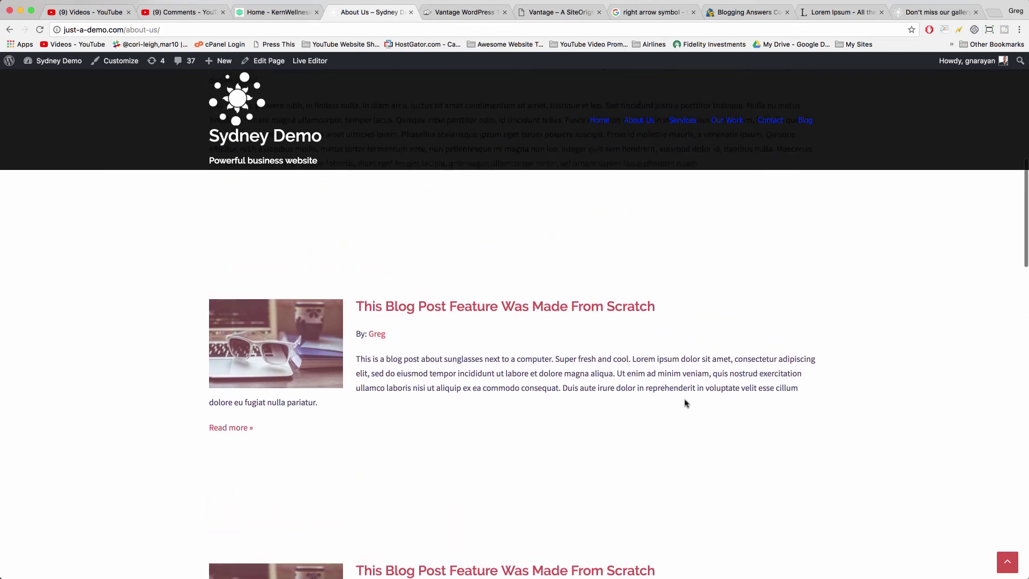
scroll(298, 537, "down", 2)
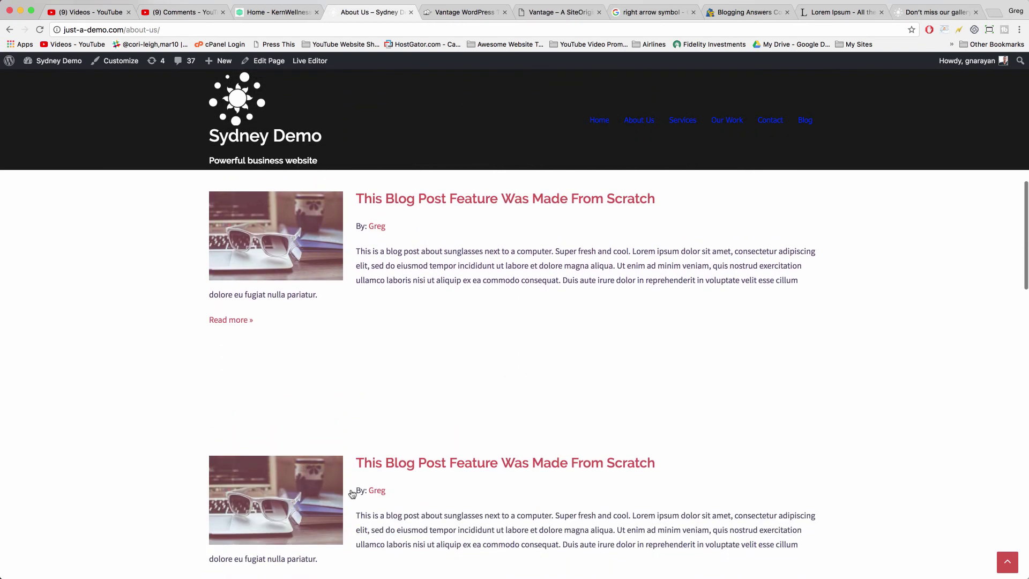
scroll(482, 467, "up", 3)
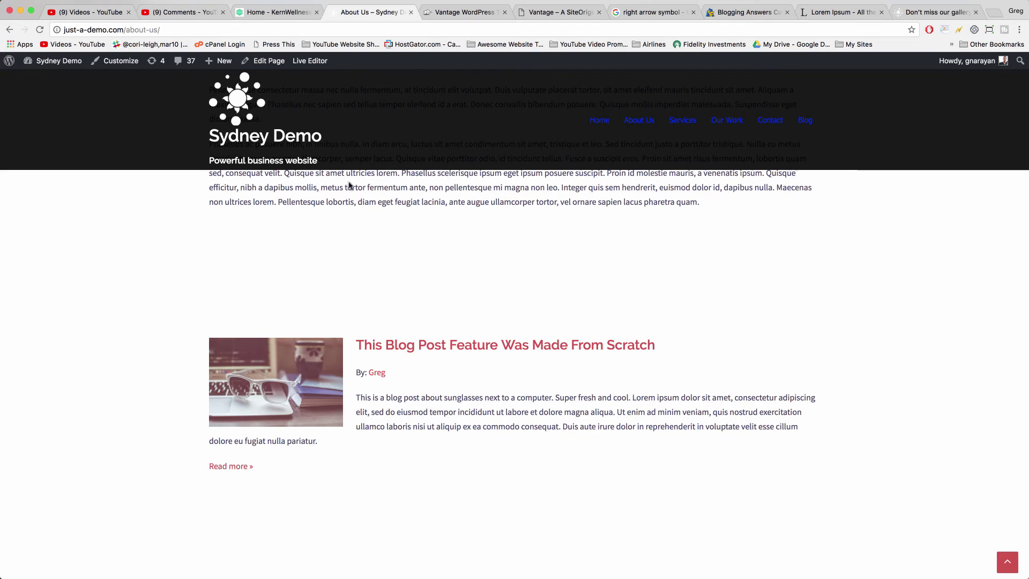
scroll(431, 344, "down", 2)
scroll(430, 344, "down", 5)
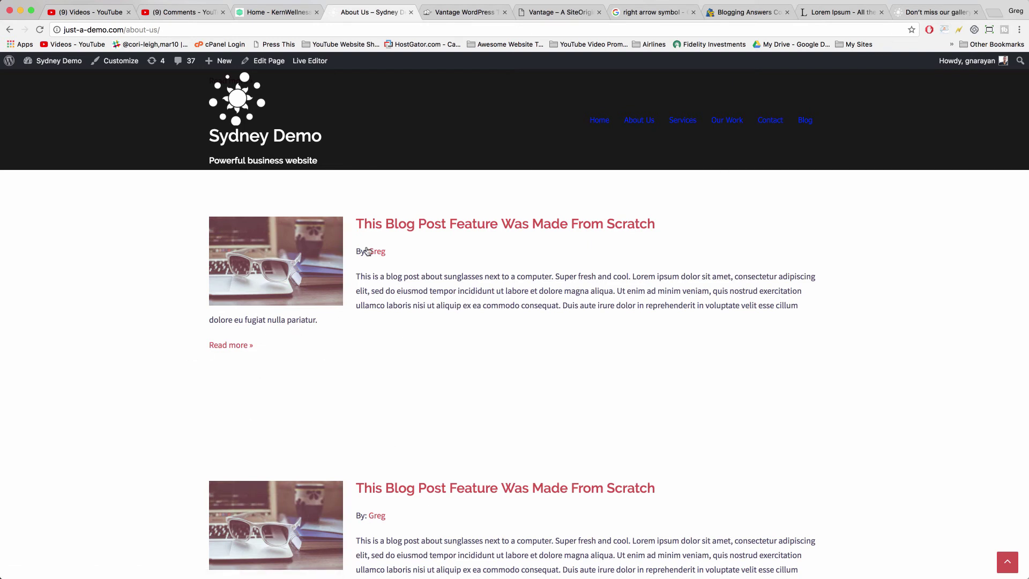
scroll(316, 486, "up", 3)
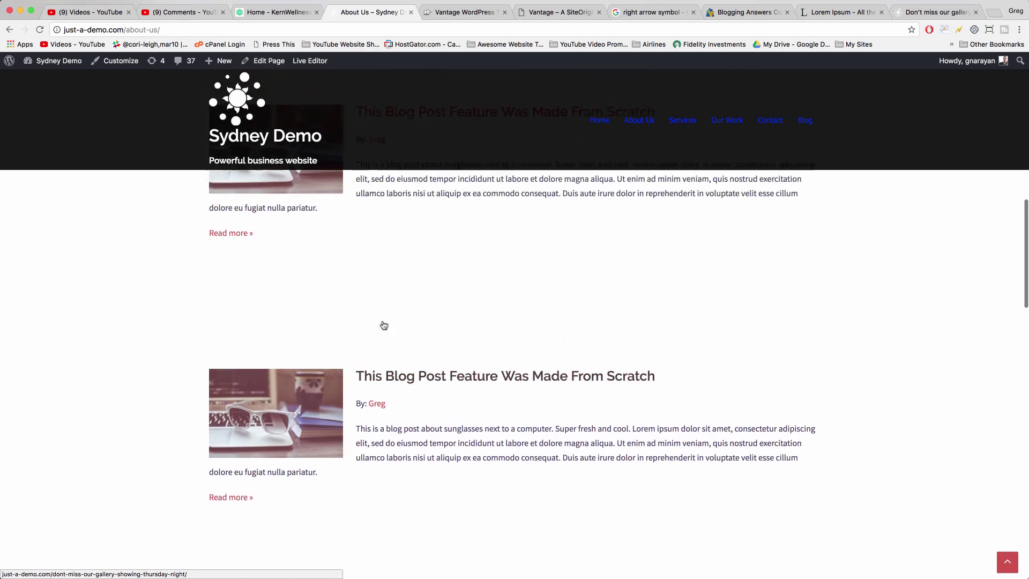
scroll(384, 325, "up", 2)
scroll(292, 349, "up", 5)
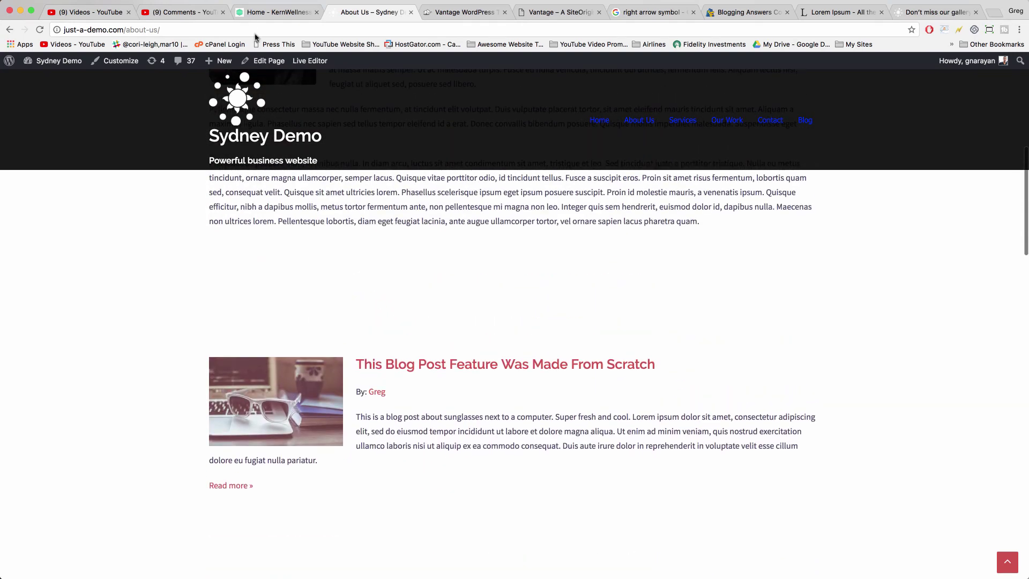
Step: Return to editing the About Us page and delete the extra fourth blog-post row
left_click(265, 61)
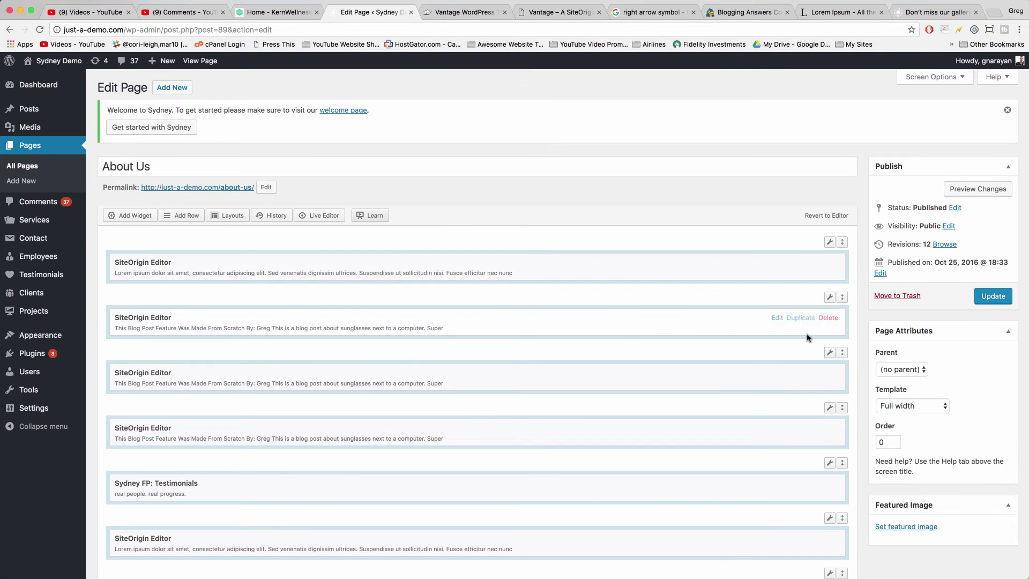
mouse_move(829, 407)
left_click(801, 449)
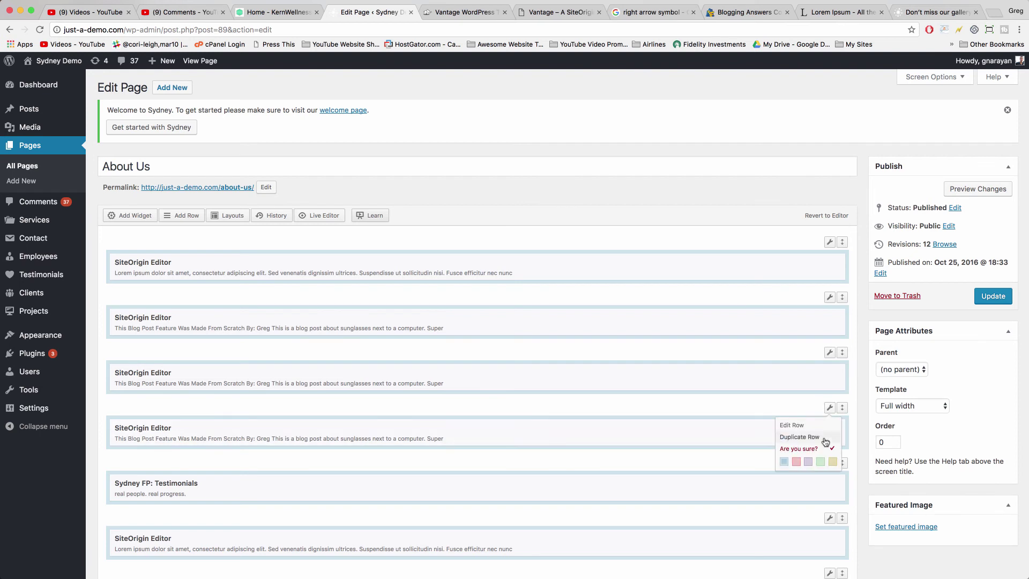
left_click(802, 448)
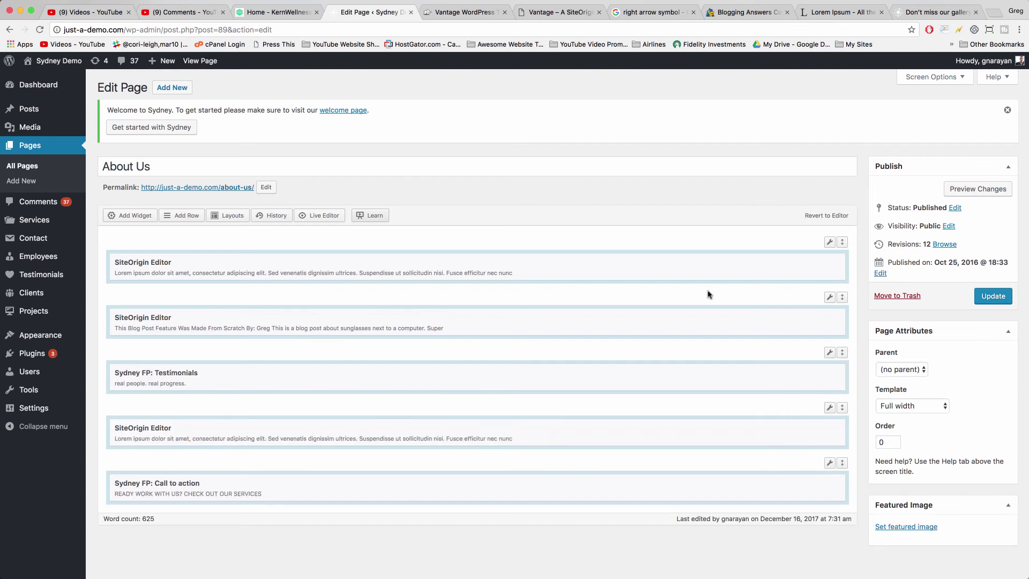
Step: In the second blog-post widget, remove the empty line above the body and put Read more on its own line
left_click(441, 319)
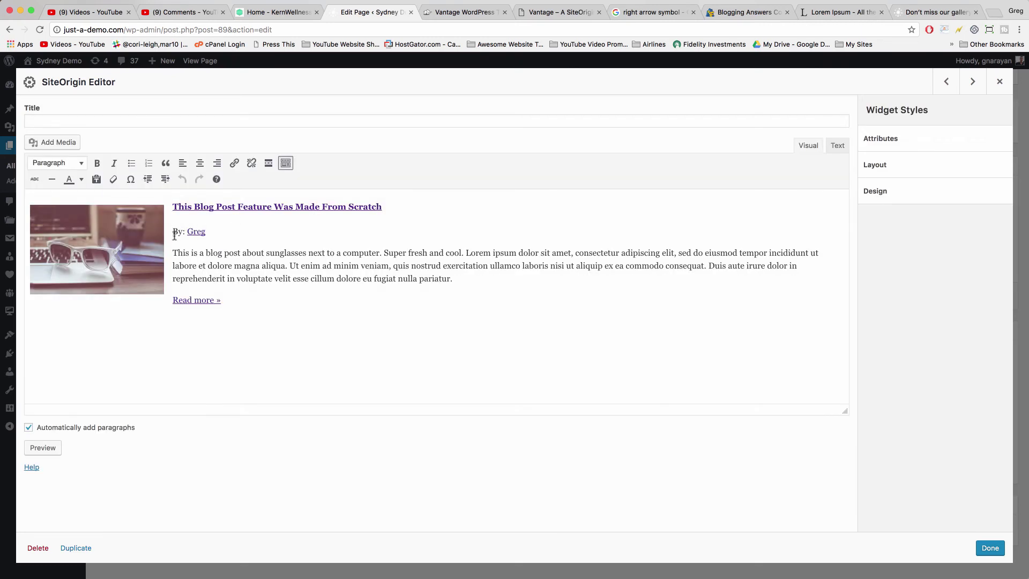
left_click(173, 233)
key("BackSpace")
key("ctrl+z")
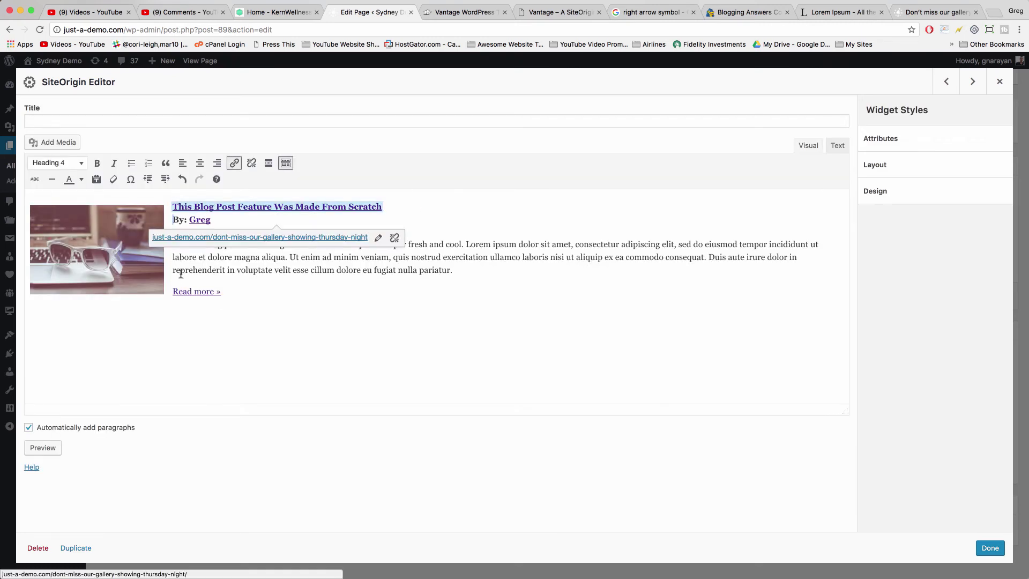
left_click(180, 271)
key("BackSpace")
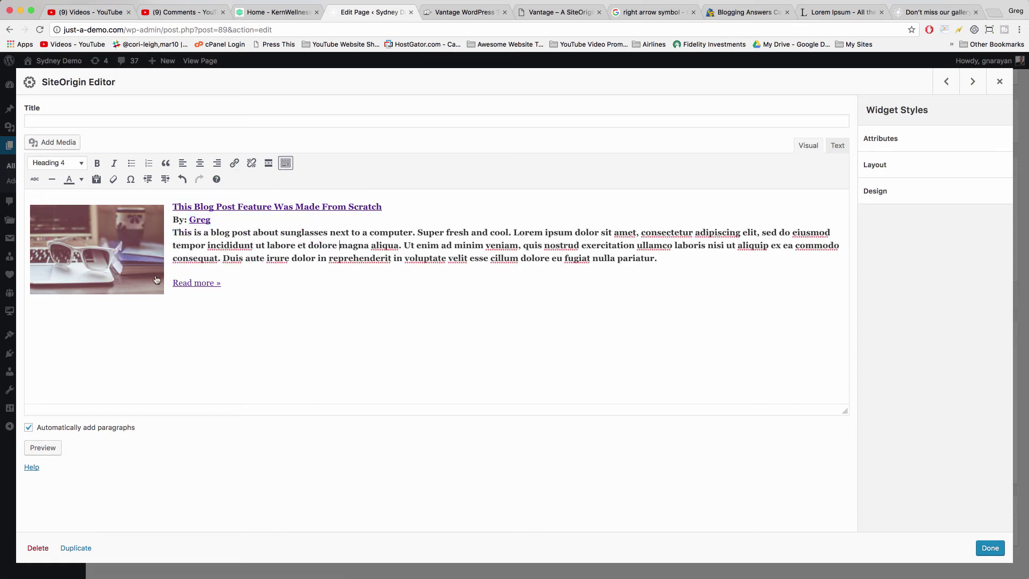
left_click(175, 284)
key("BackSpace")
key("BackSpace")
key("shift+Return")
left_click_drag(659, 259, 167, 229)
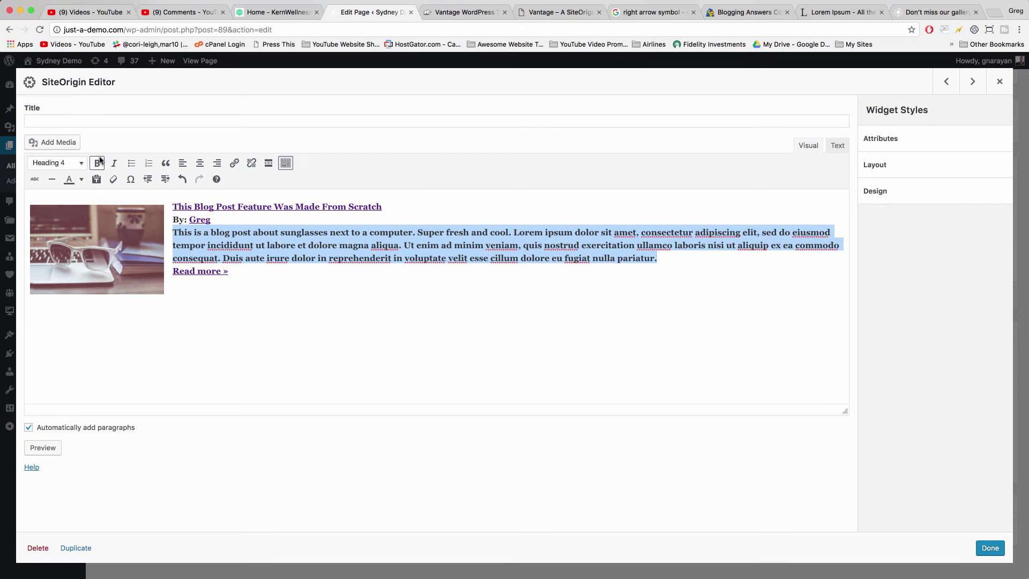
left_click(527, 209)
Step: In the HTML source, move the stray closing heading tag to end the heading before the byline
left_click(838, 148)
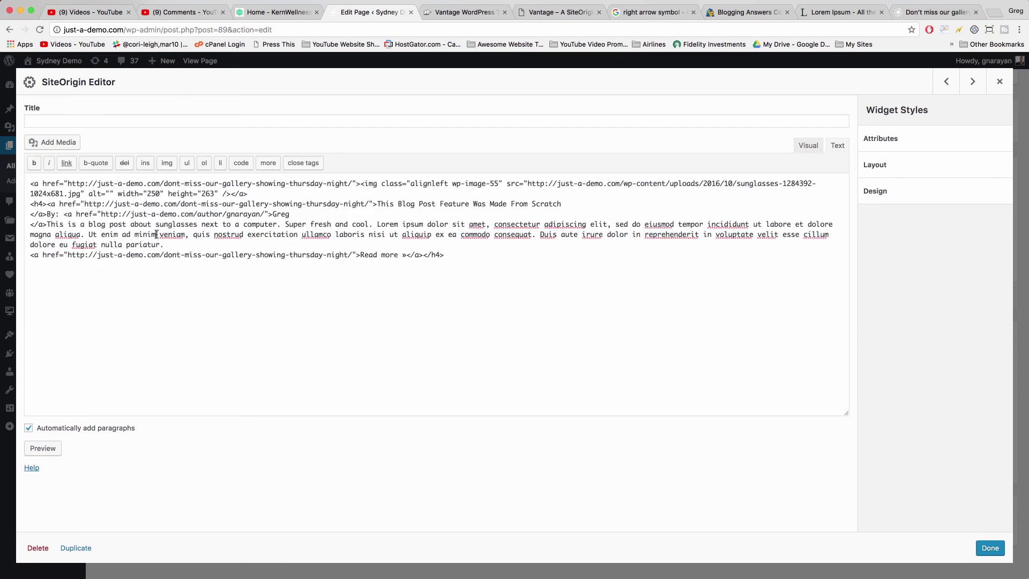
left_click_drag(469, 253, 427, 254)
key("ctrl+c")
key("BackSpace")
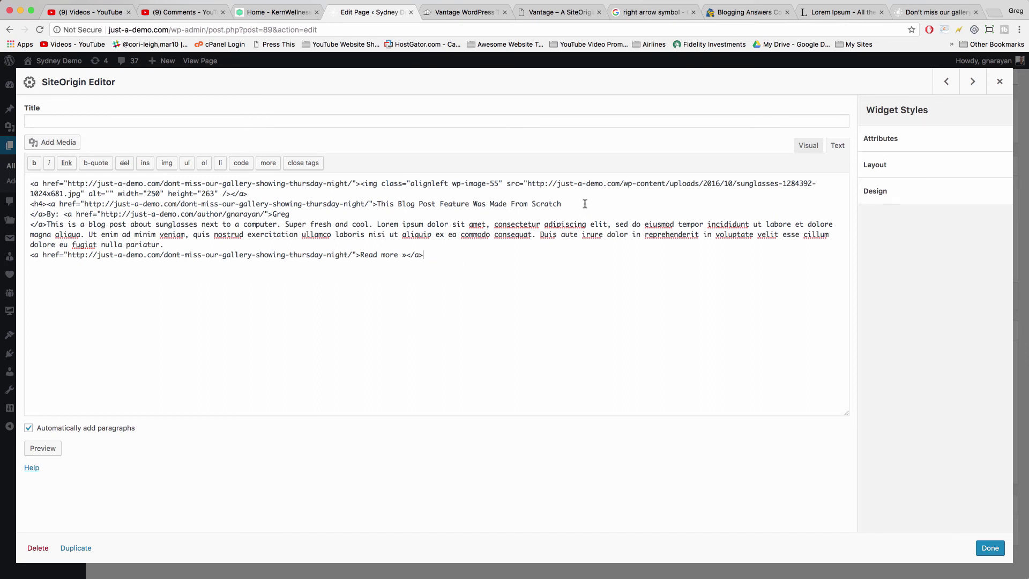
left_click(47, 214)
key("ctrl+v")
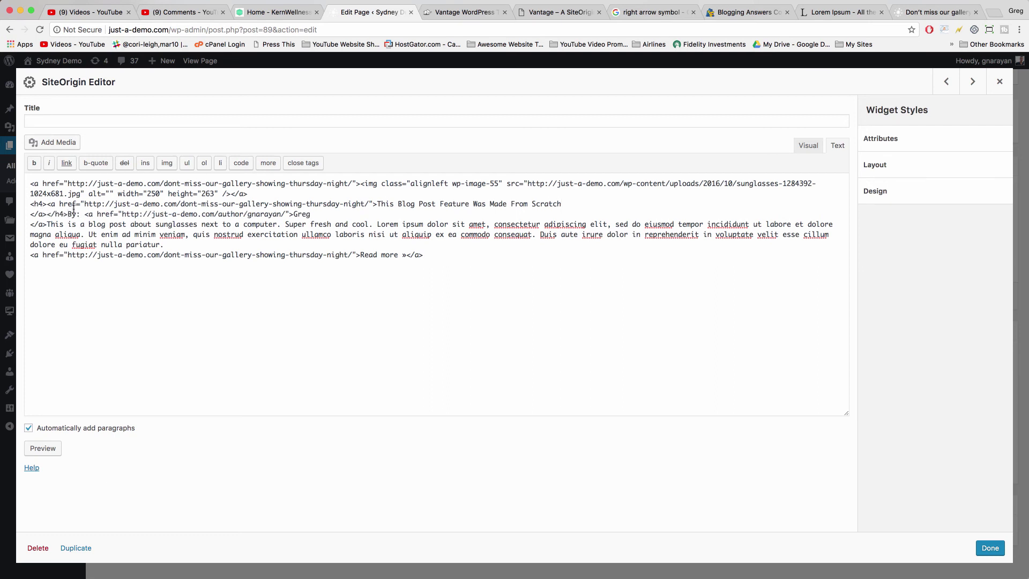
Step: Join the closing </a></h4> tags onto the title line and confirm the byline renders as normal text
left_click(809, 145)
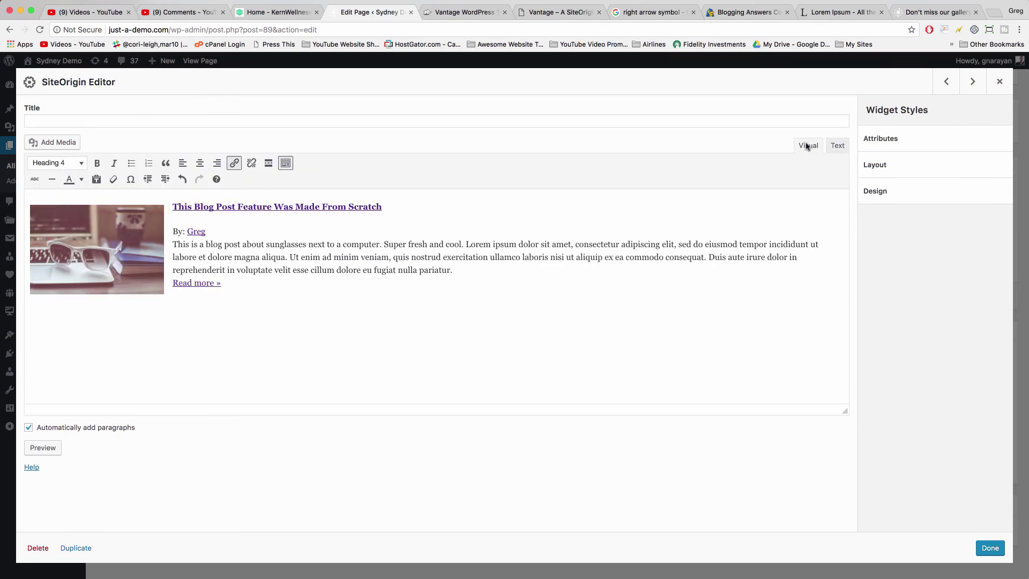
left_click(170, 232)
left_click(838, 146)
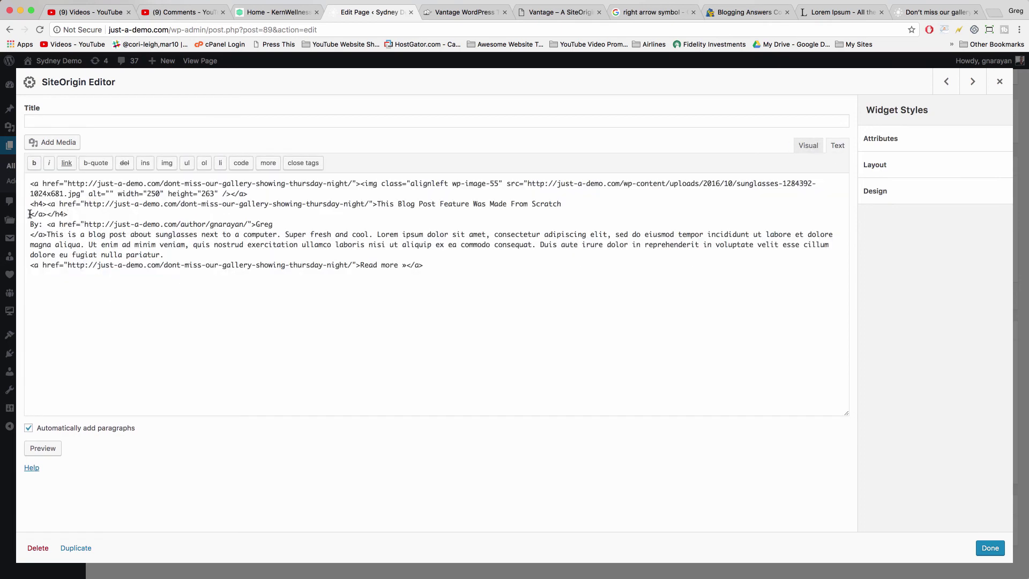
left_click(30, 214)
key("BackSpace")
left_click(809, 146)
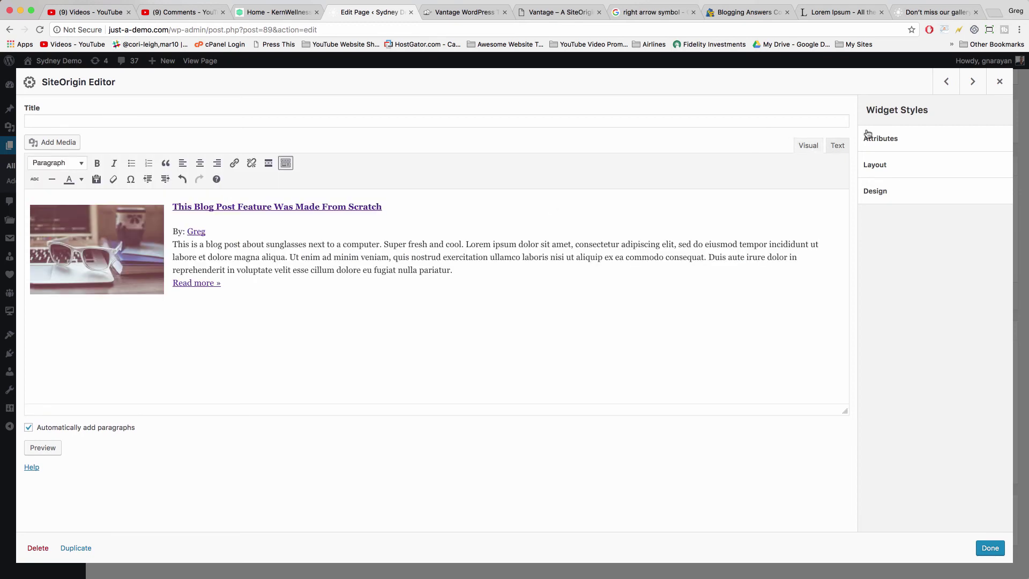
Step: Set the blog-feature row's top/bottom padding to 0 and its bottom margin to 0
left_click(991, 549)
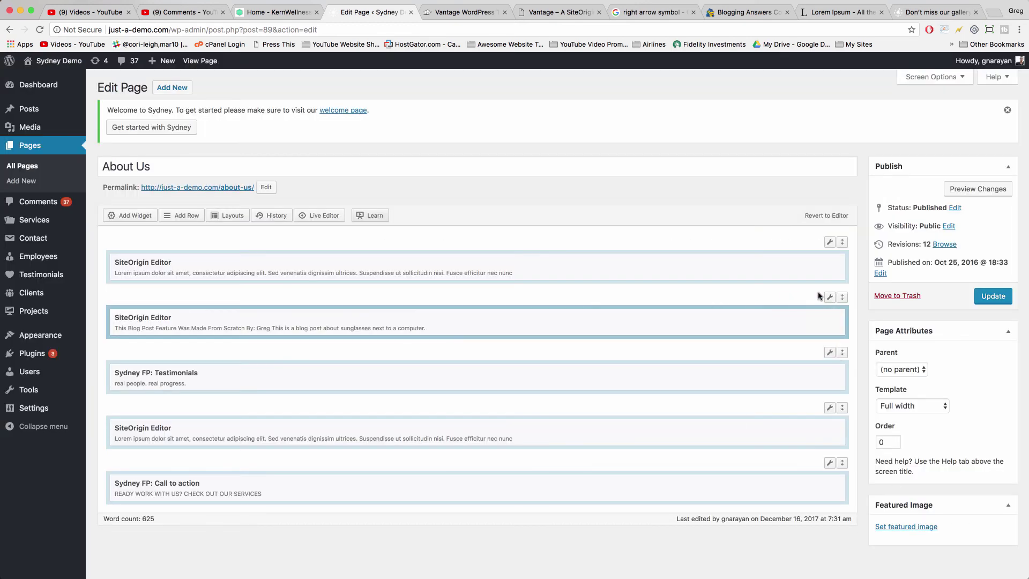
mouse_move(830, 297)
left_click(815, 320)
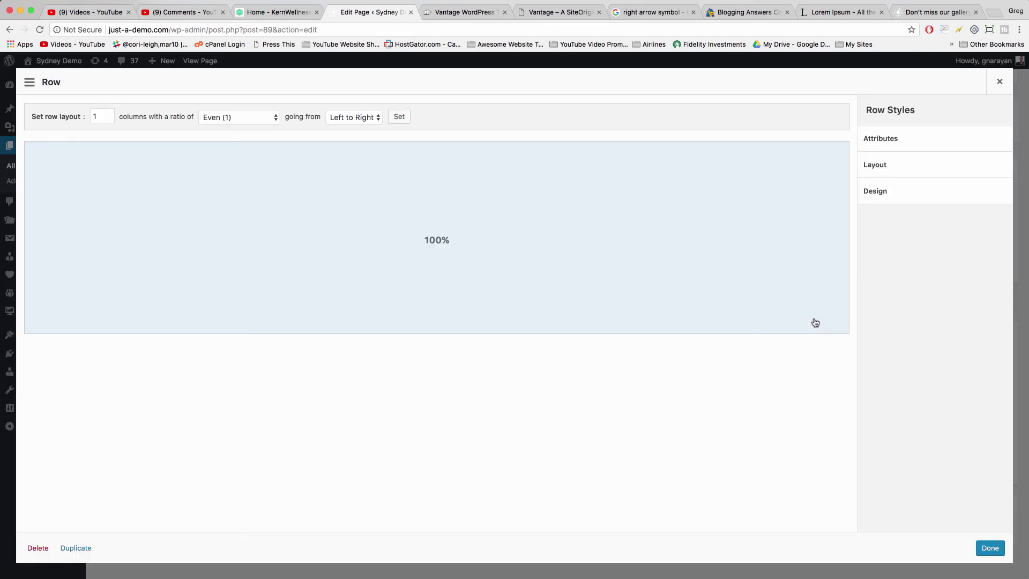
left_click(885, 191)
left_click(885, 191)
left_click(914, 162)
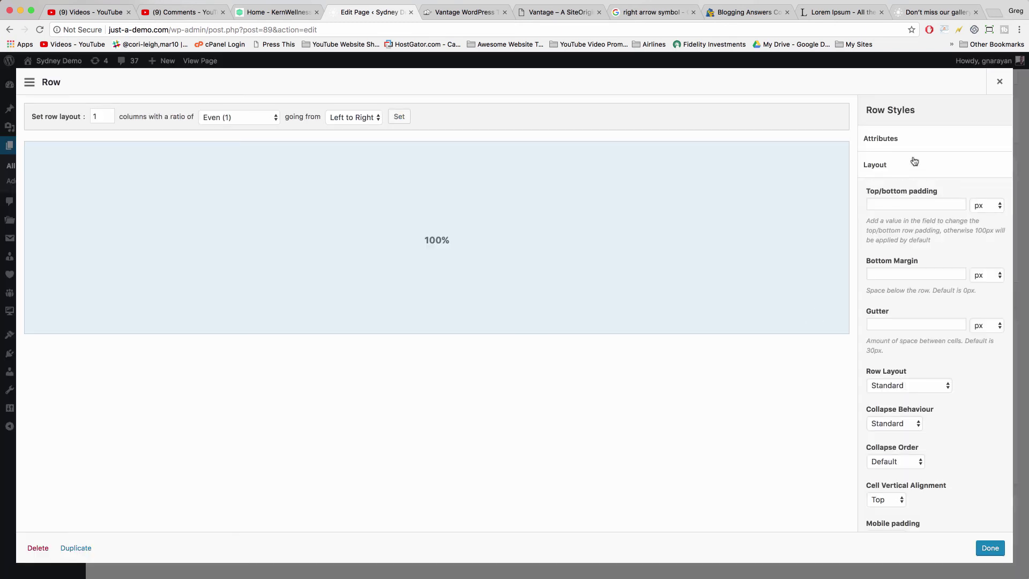
scroll(915, 161, "down", 2)
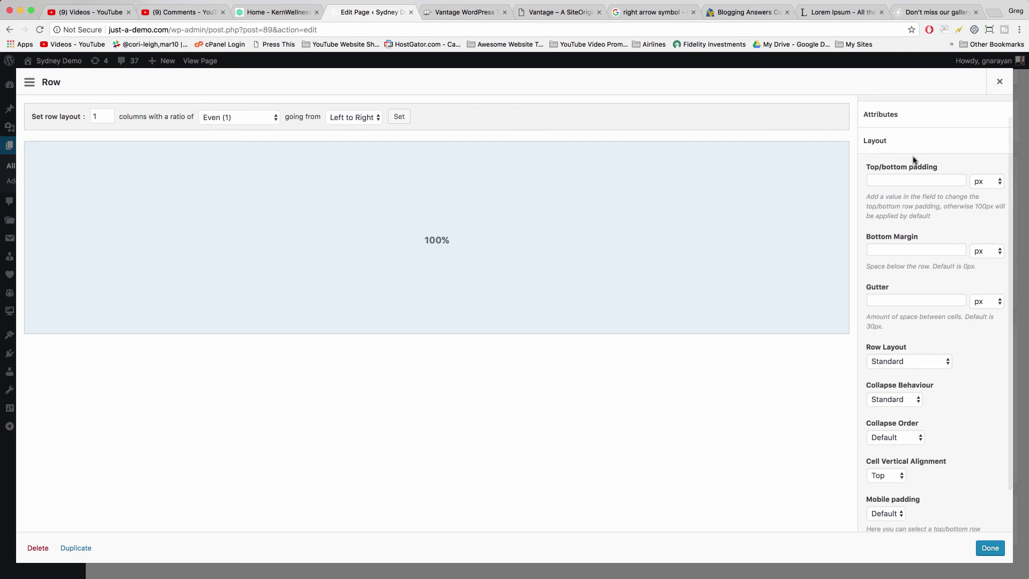
left_click(903, 181)
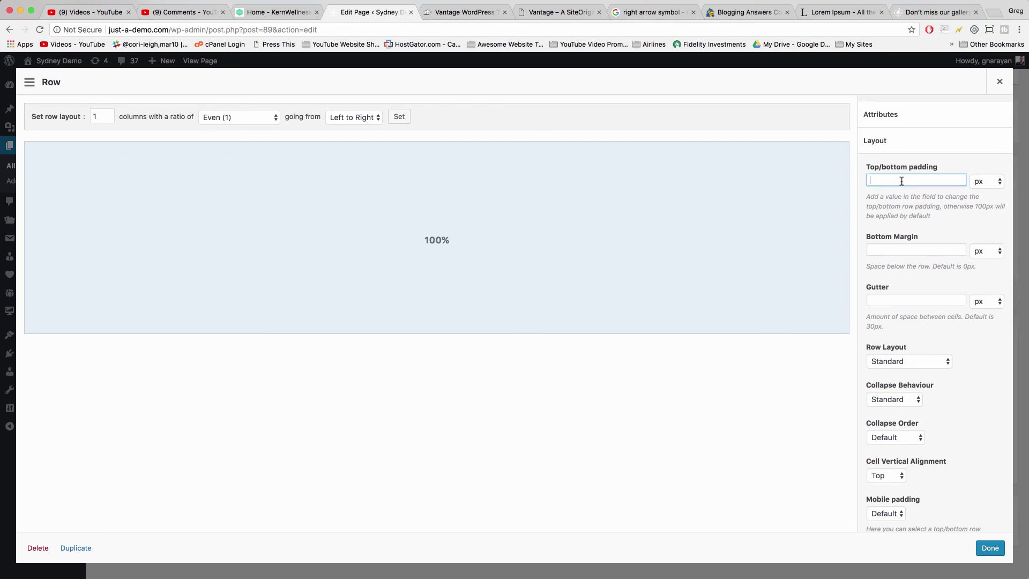
left_click(900, 251)
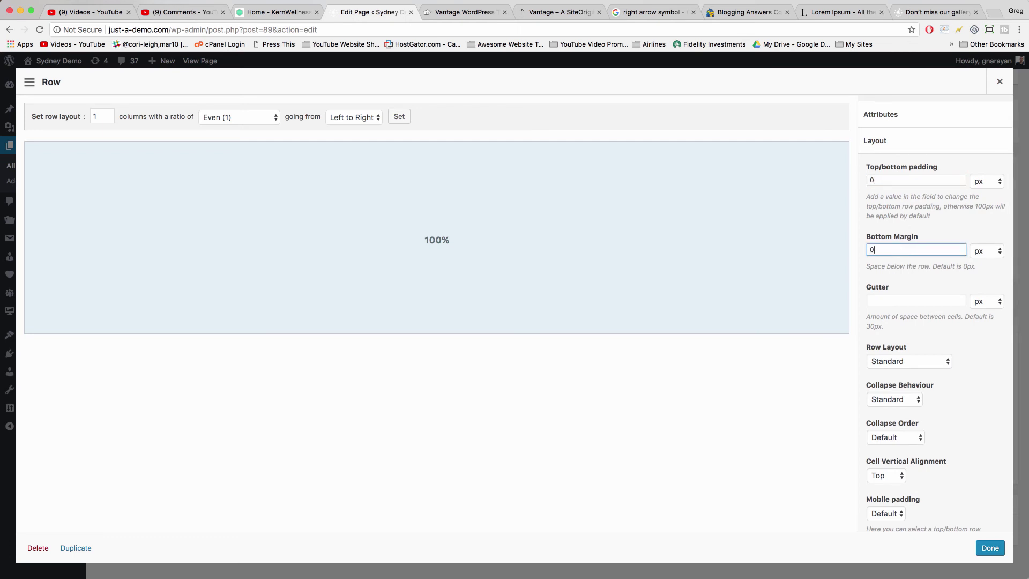
scroll(957, 457, "down", 3)
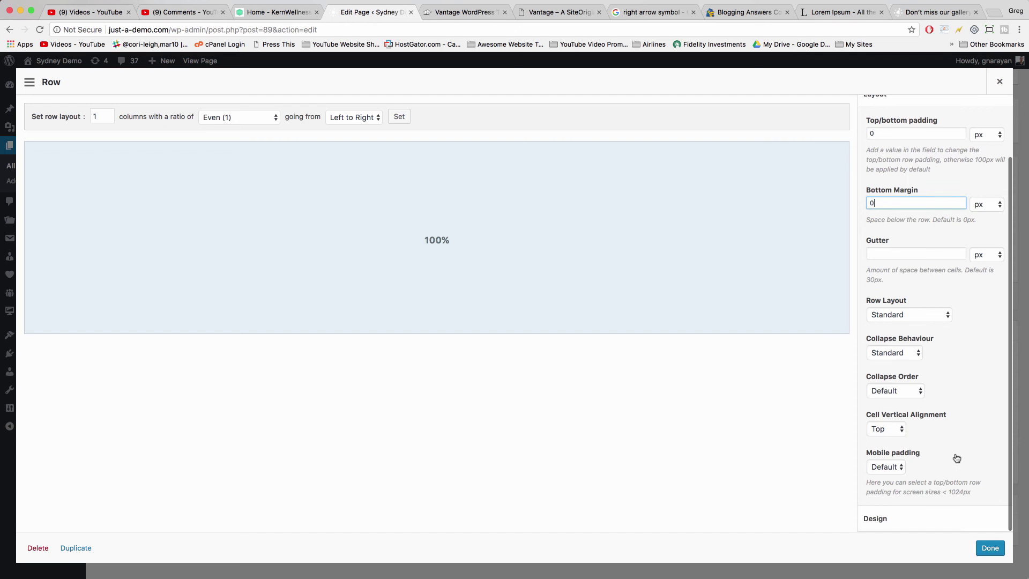
left_click(991, 548)
Step: Duplicate the blog-feature row twice and update the page
mouse_move(832, 300)
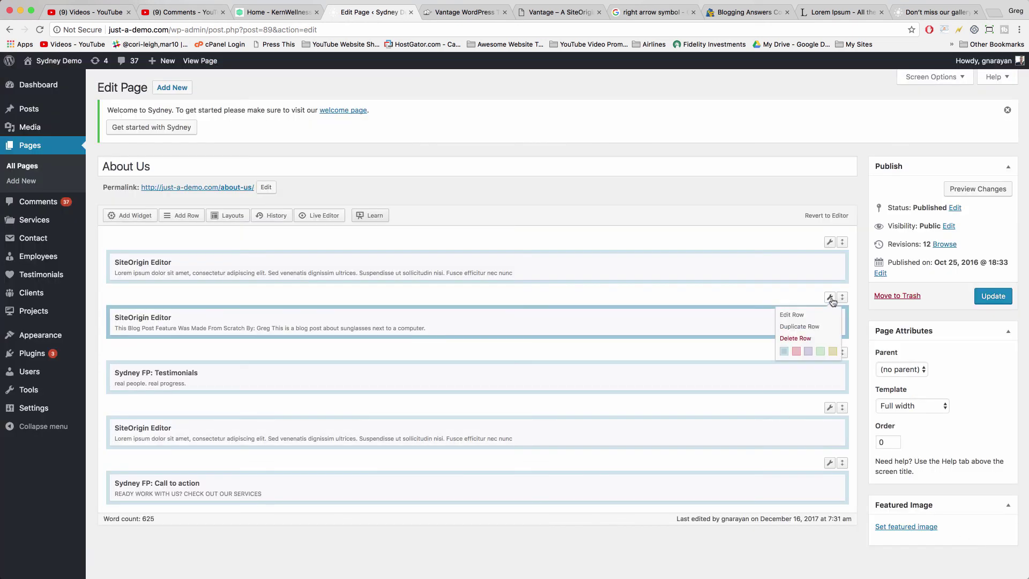
left_click(800, 327)
left_click(800, 327)
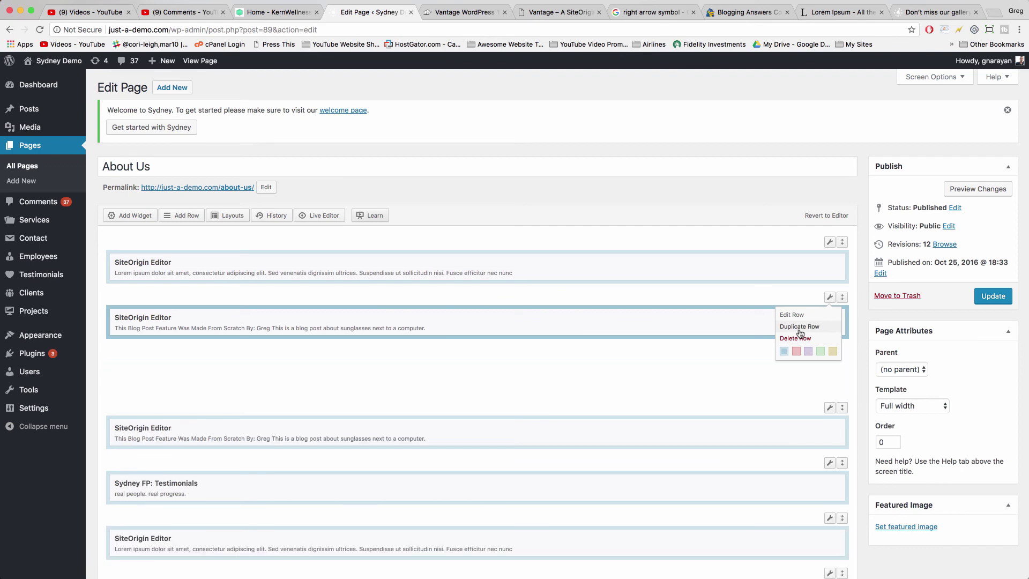
left_click(998, 296)
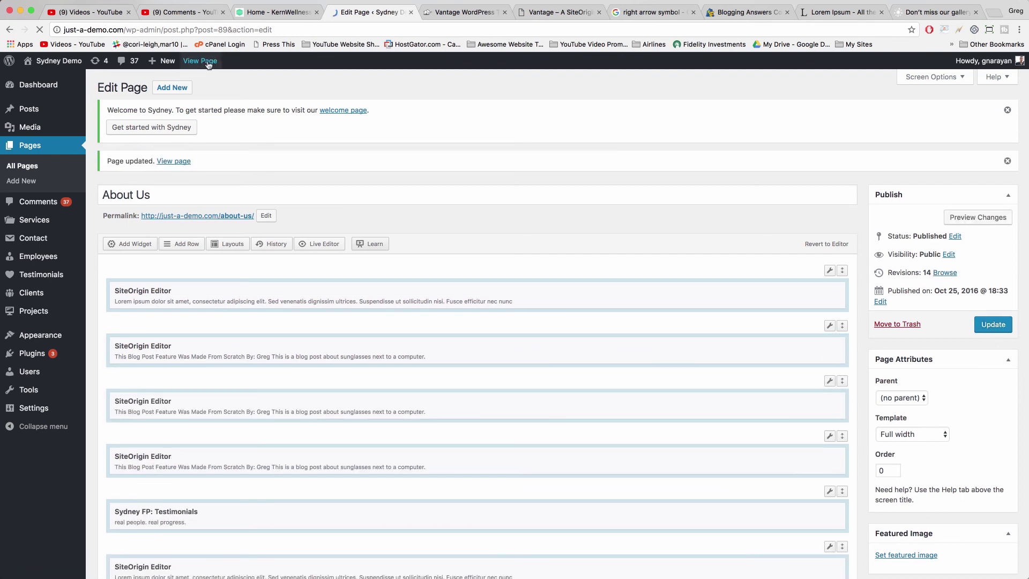
Step: Scroll to the three blog-post rows on the live page, then go back from the opened post
scroll(455, 300, "down", 10)
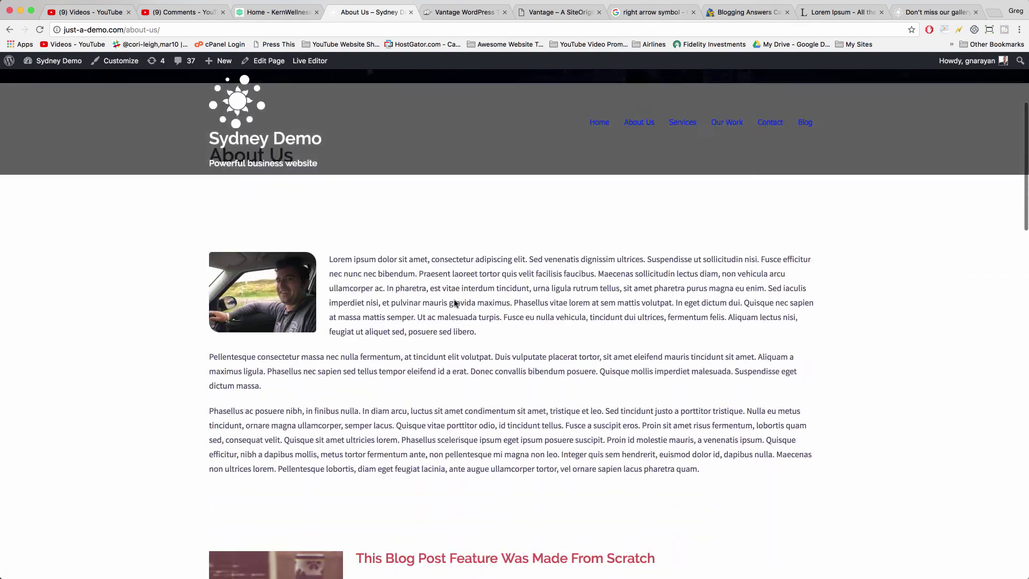
scroll(455, 300, "down", 4)
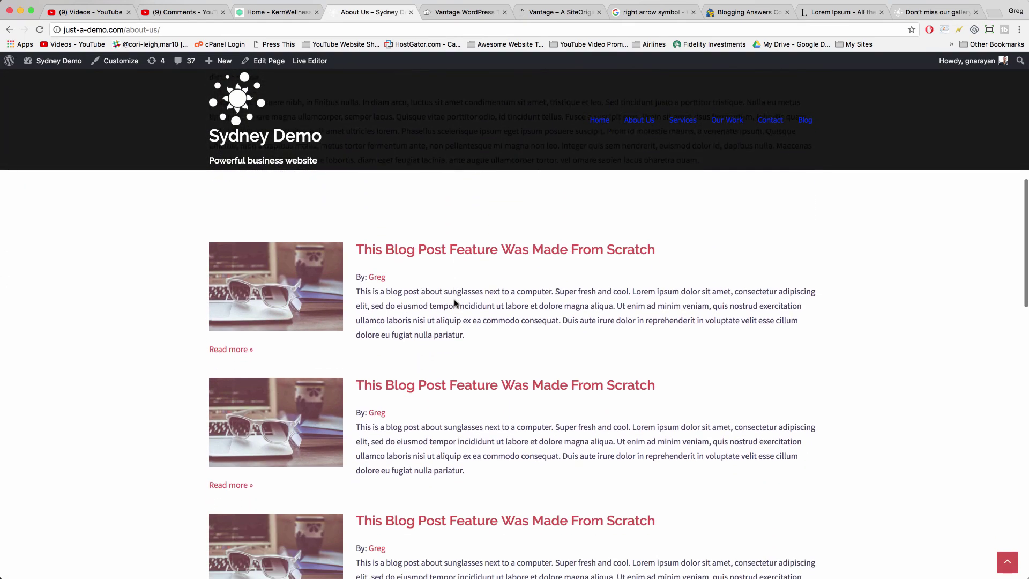
scroll(483, 397, "down", 3)
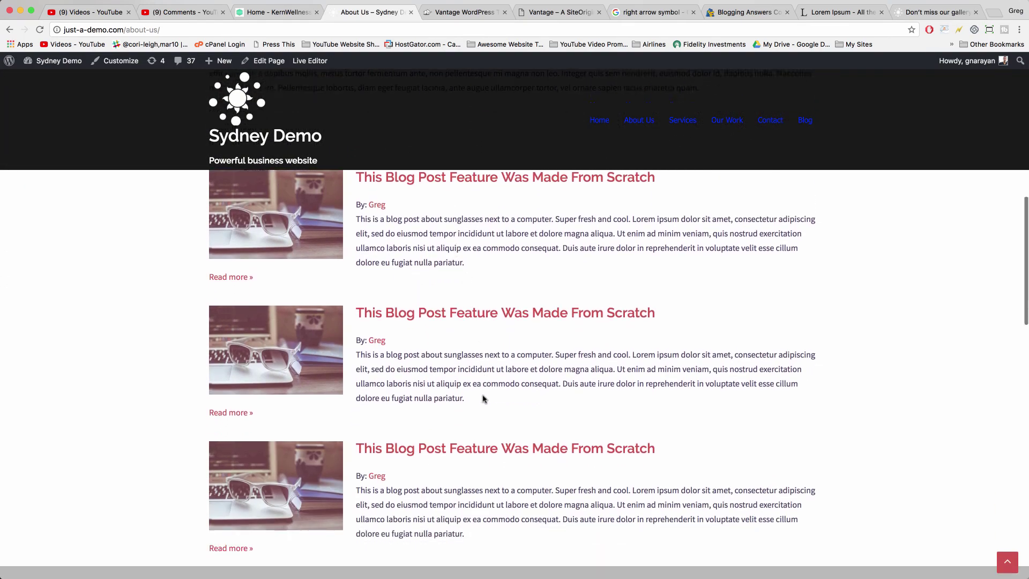
scroll(445, 386, "up", 2)
scroll(475, 416, "up", 4)
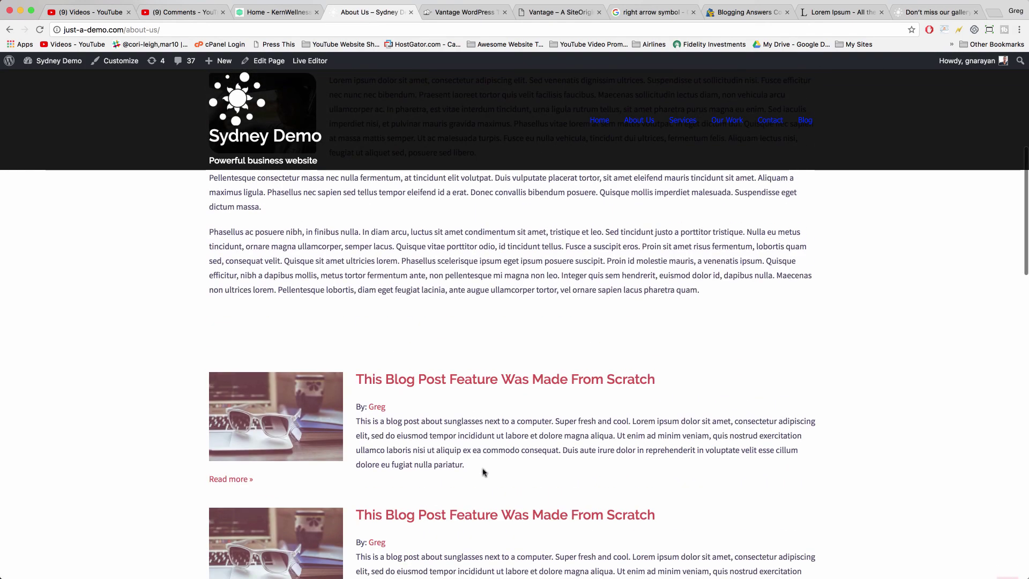
scroll(483, 472, "down", 4)
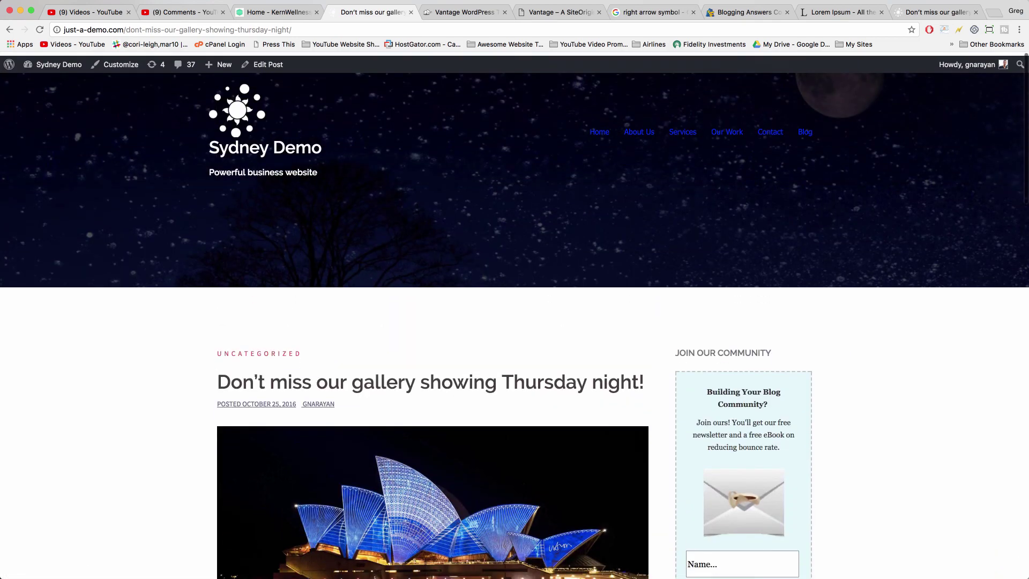
key("super+bracketleft")
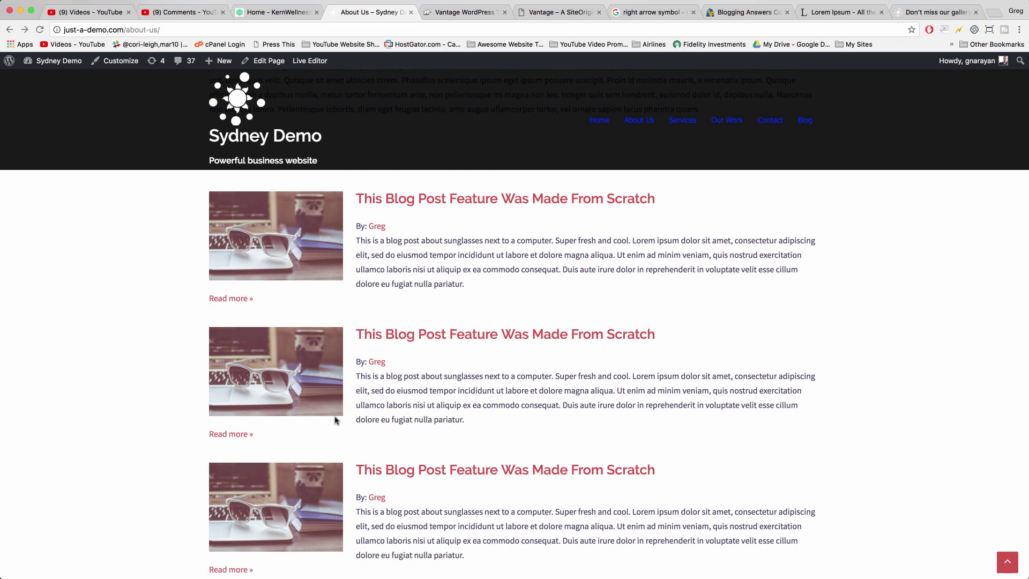
Step: Scroll the About Us page to check the three rows sit closely below the introductory text
scroll(309, 249, "down", 3)
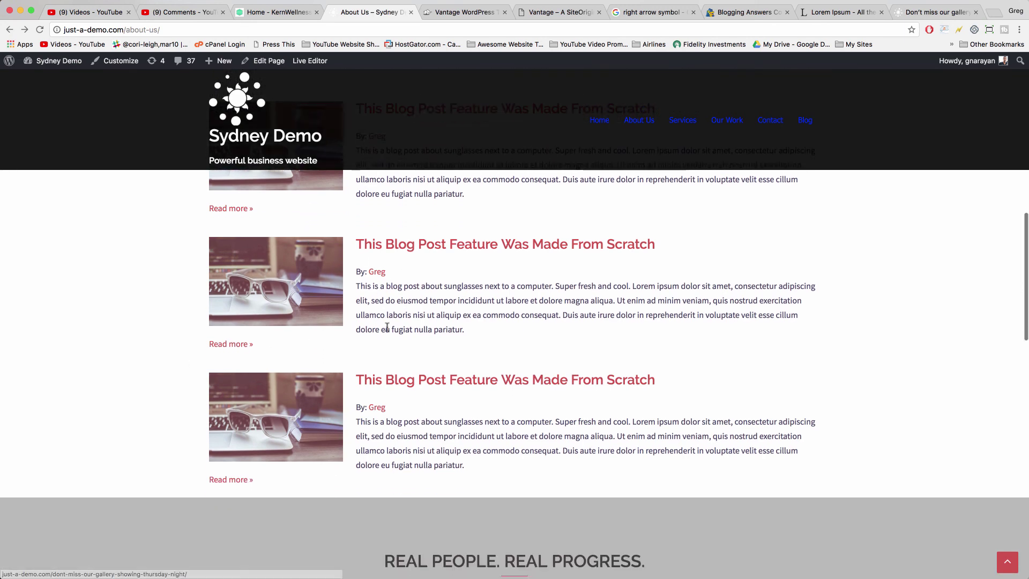
scroll(387, 327, "up", 4)
scroll(387, 327, "up", 1)
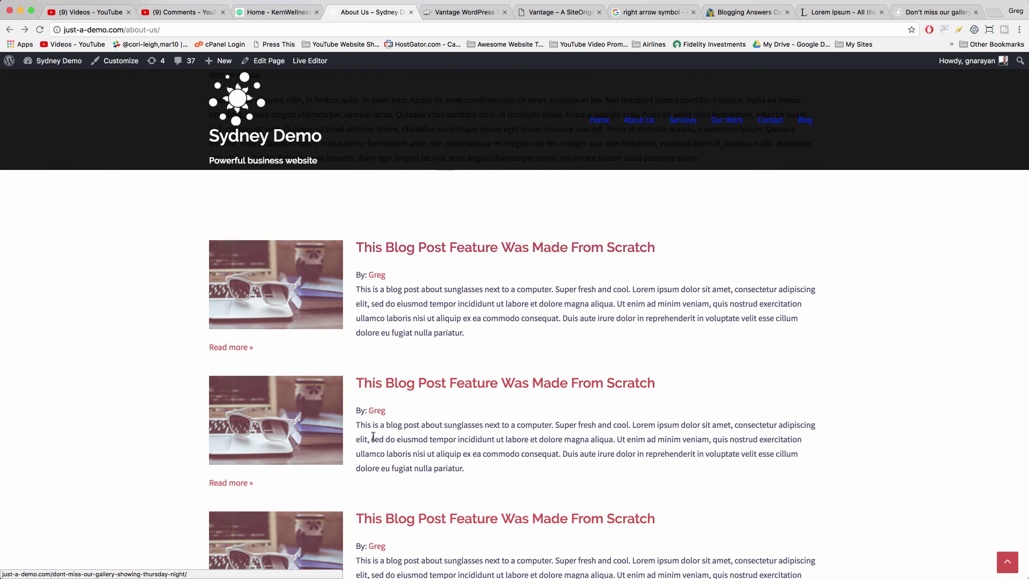
scroll(374, 436, "down", 5)
scroll(373, 437, "up", 4)
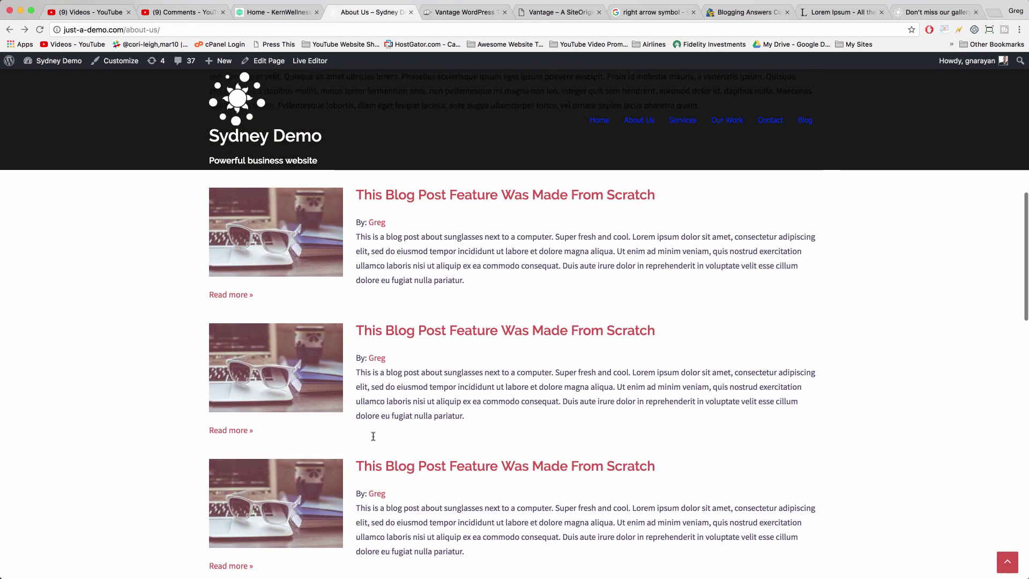
scroll(374, 437, "up", 3)
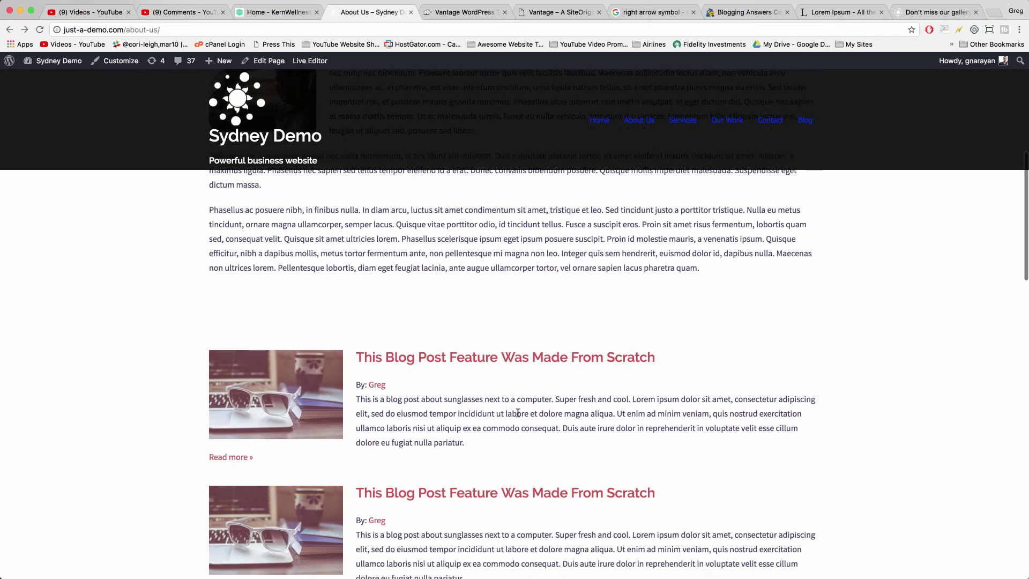
scroll(518, 412, "down", 3)
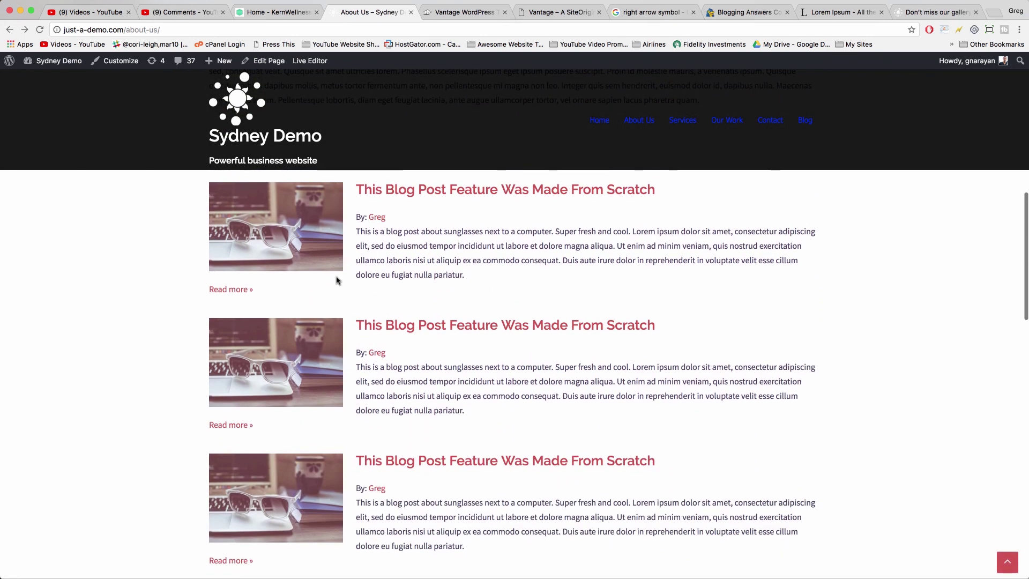
scroll(383, 436, "down", 1)
scroll(503, 377, "down", 3)
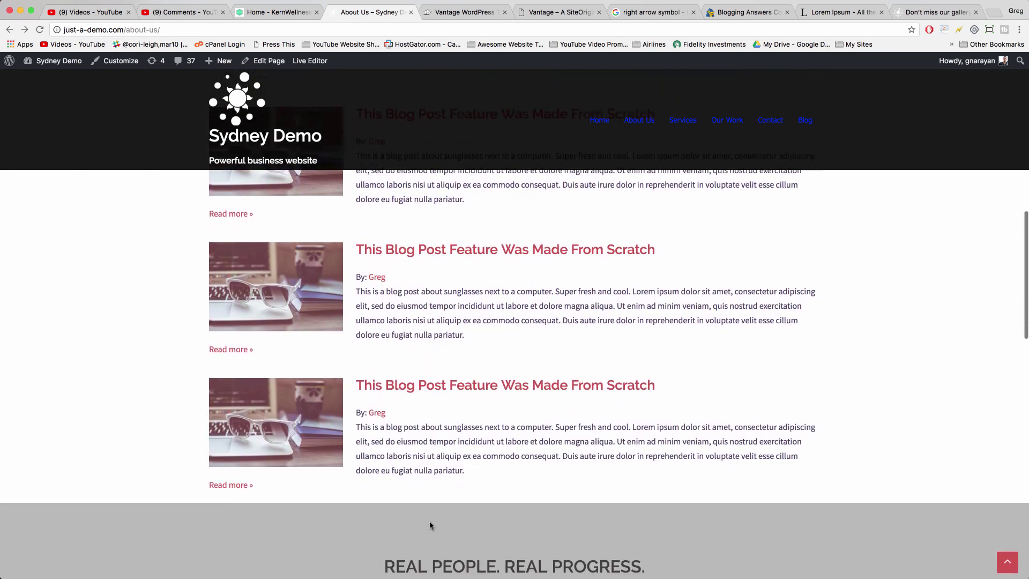
scroll(504, 377, "up", 2)
scroll(503, 377, "up", 2)
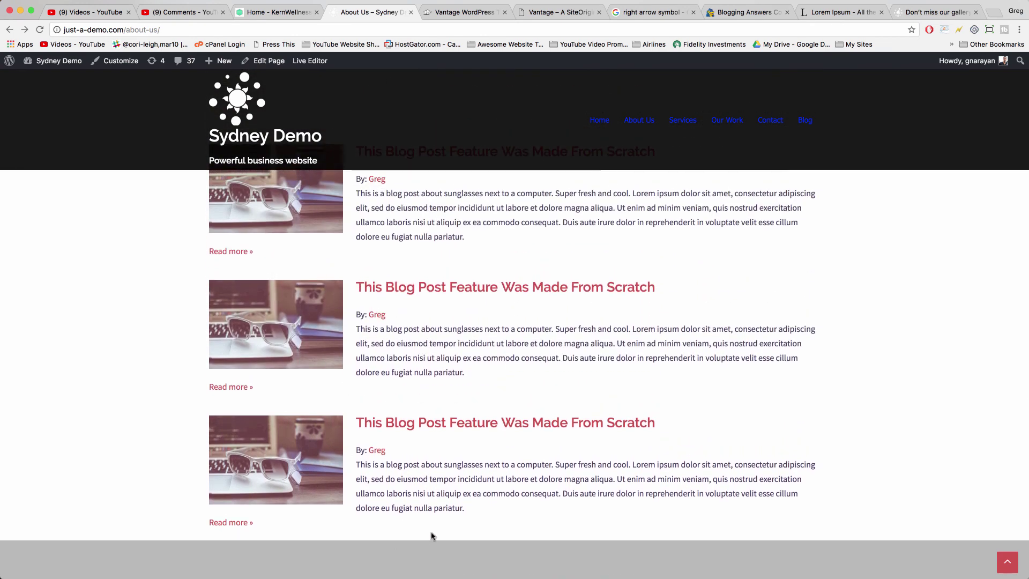
scroll(411, 402, "down", 2)
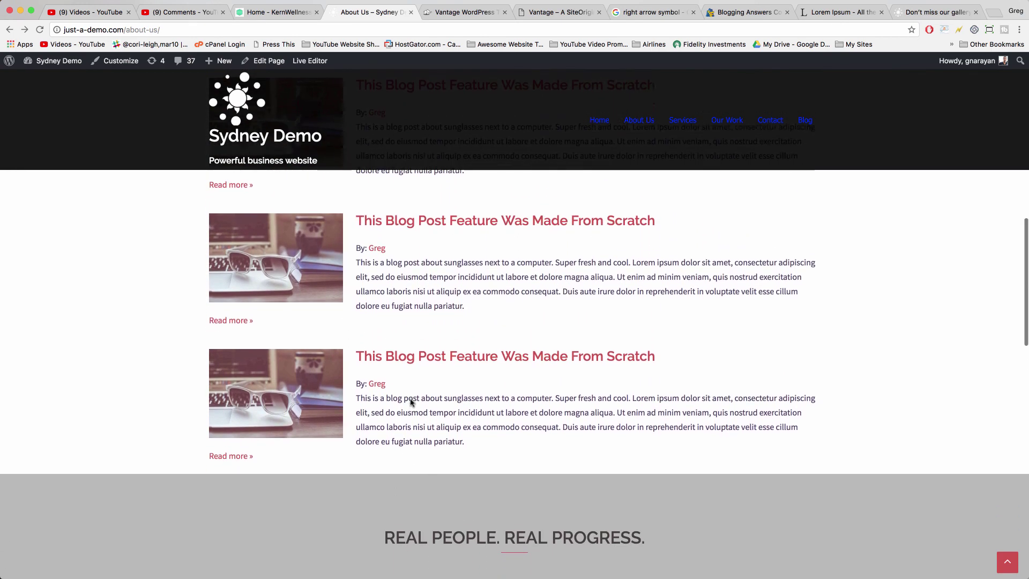
scroll(411, 402, "up", 5)
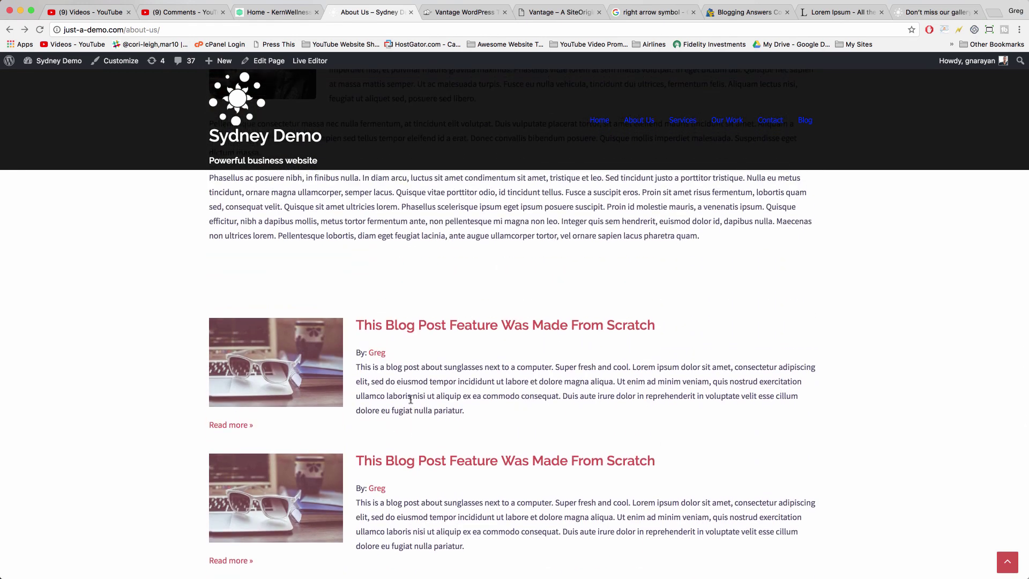
Step: Switch to the '(9) Comments - YouTube' tab showing the request for three posts without a carousel
left_click(193, 13)
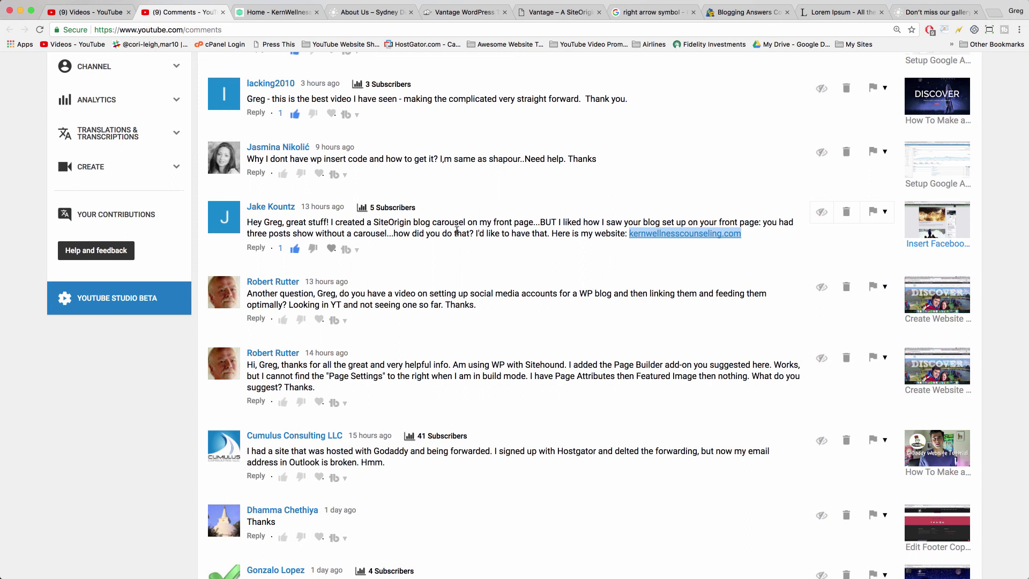
left_click(560, 239)
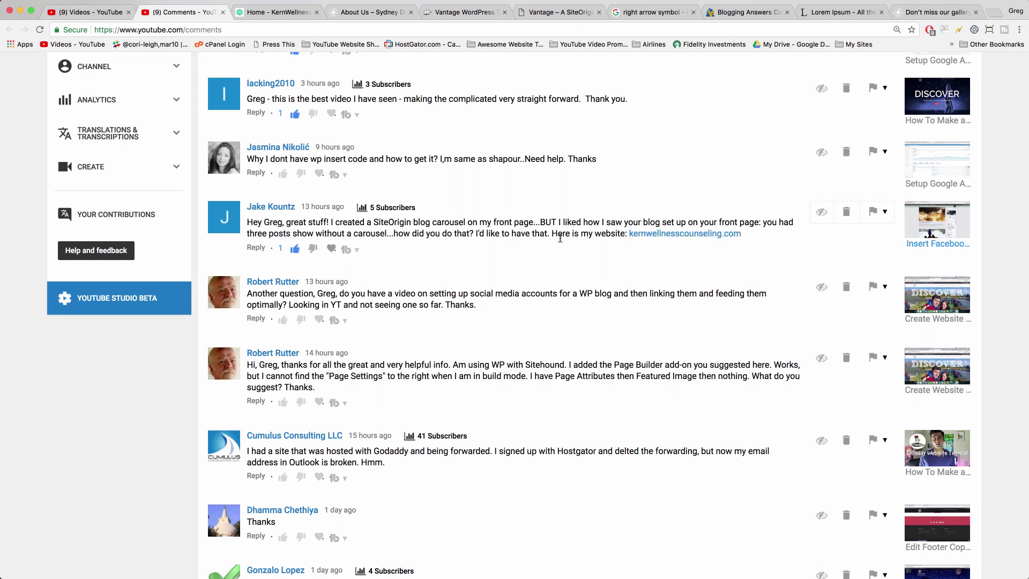